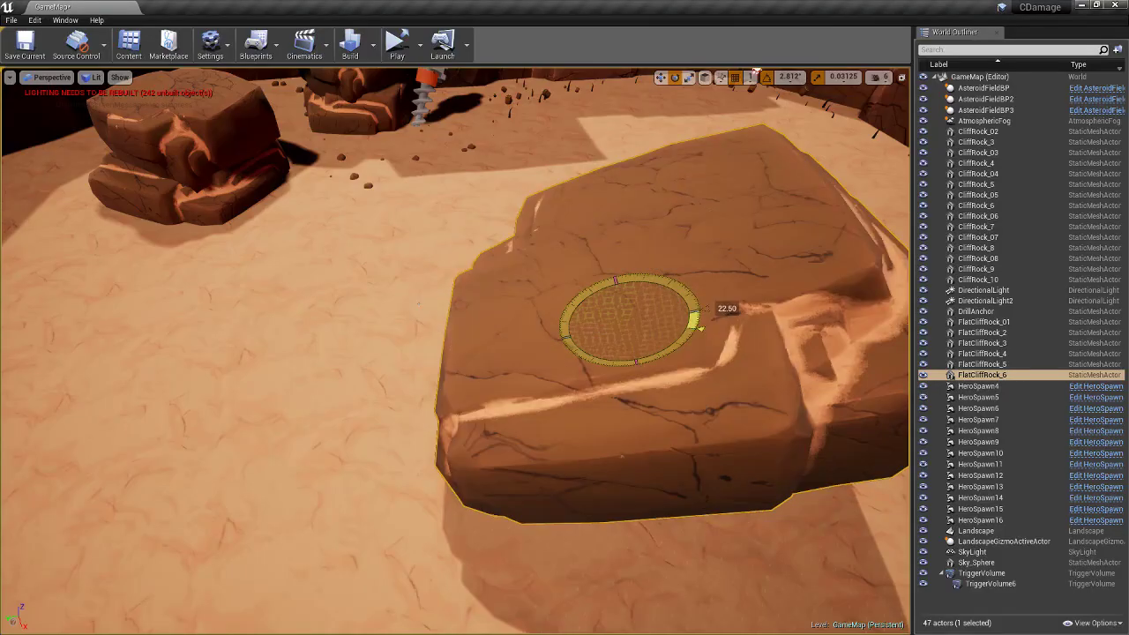
Rotate the FlatCliffRock_6 rock around its different axes to show how the sand fill follows its top-facing surfaces
{"action": "left_click_drag", "start_coordinate": [604, 284], "coordinate": [582, 370]}
{"action": "left_click_drag", "start_coordinate": [756, 71], "coordinate": [741, 232]}
{"action": "right_click_drag", "start_coordinate": [582, 352], "coordinate": [847, 305]}
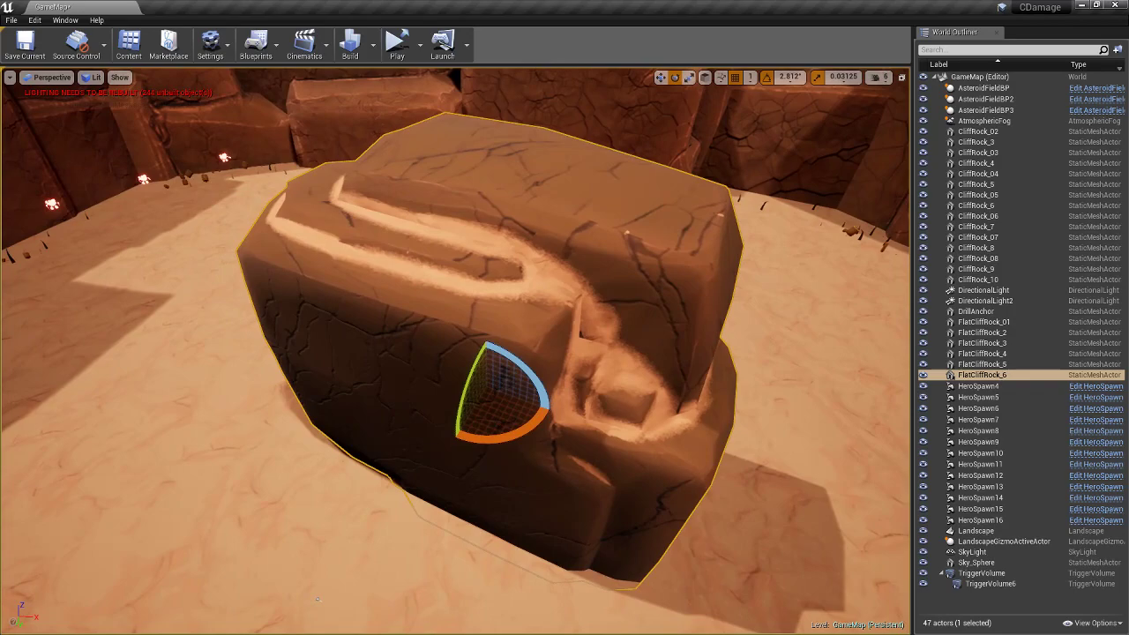
{"action": "left_click_drag", "start_coordinate": [472, 388], "coordinate": [443, 456]}
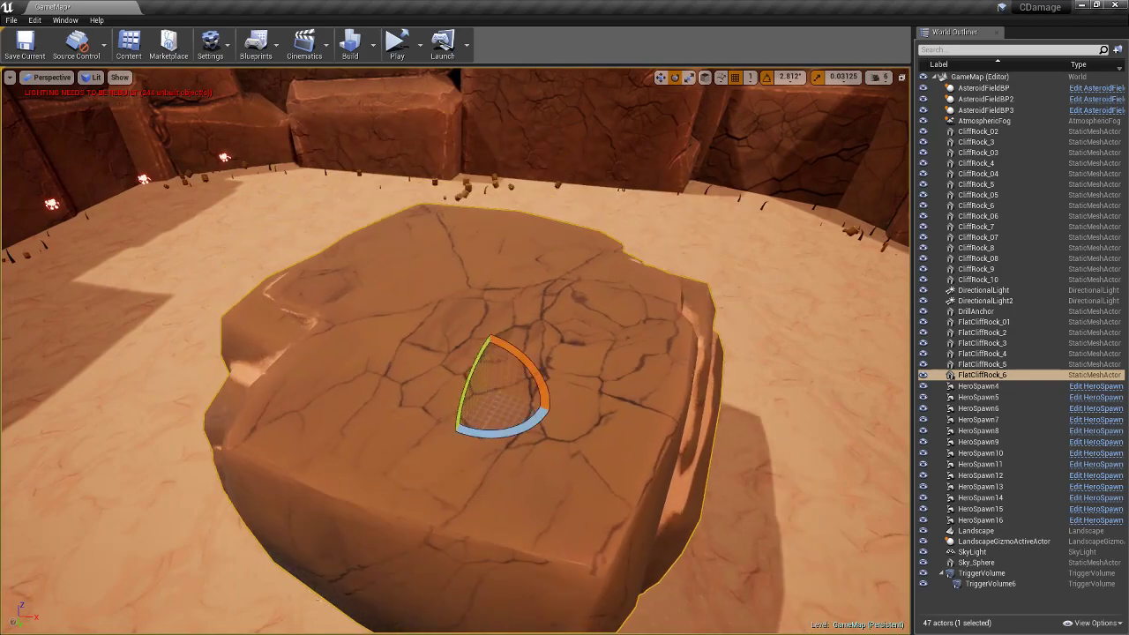
{"action": "left_click_drag", "start_coordinate": [507, 434], "coordinate": [429, 424]}
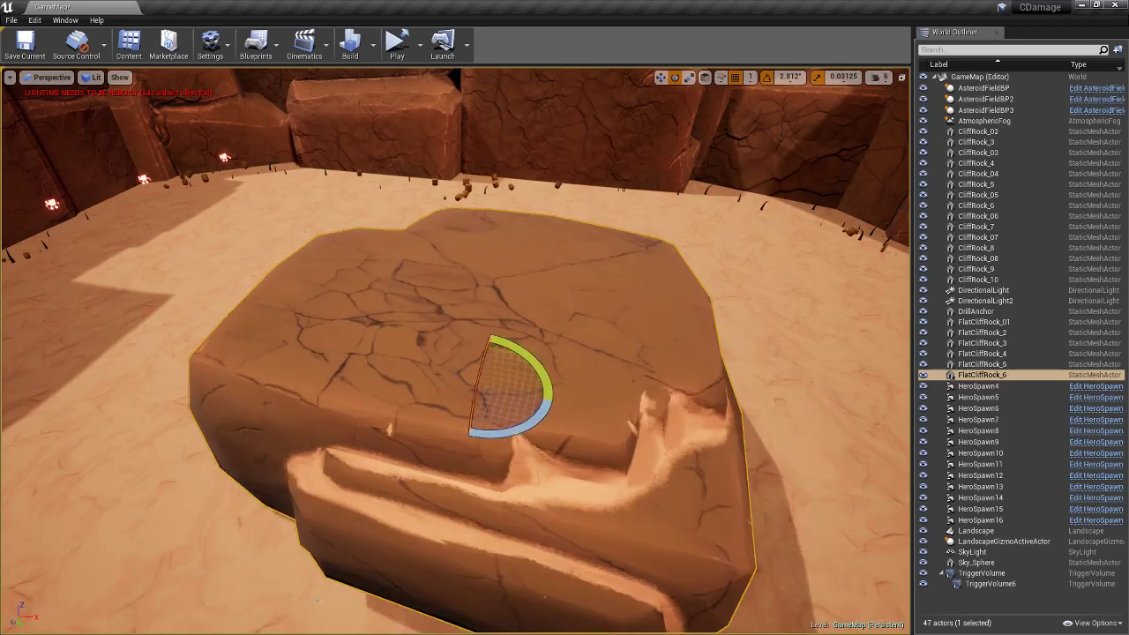
{"action": "right_click_drag", "start_coordinate": [428, 424], "coordinate": [467, 467]}
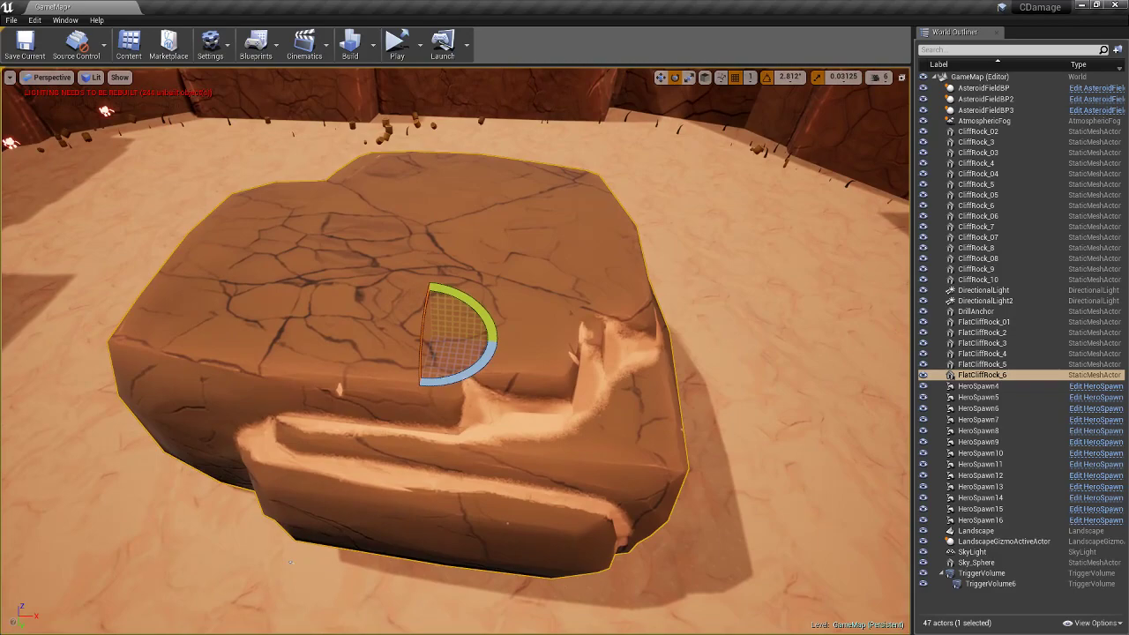
{"action": "left_click_drag", "start_coordinate": [477, 370], "coordinate": [631, 384]}
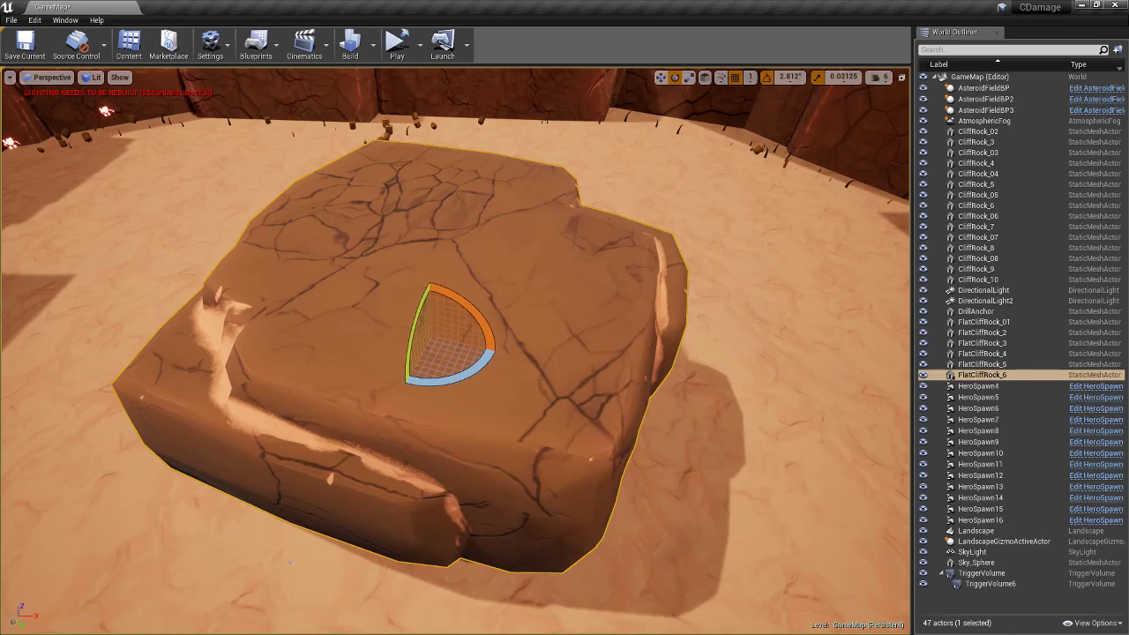
{"action": "left_click_drag", "start_coordinate": [449, 378], "coordinate": [491, 414]}
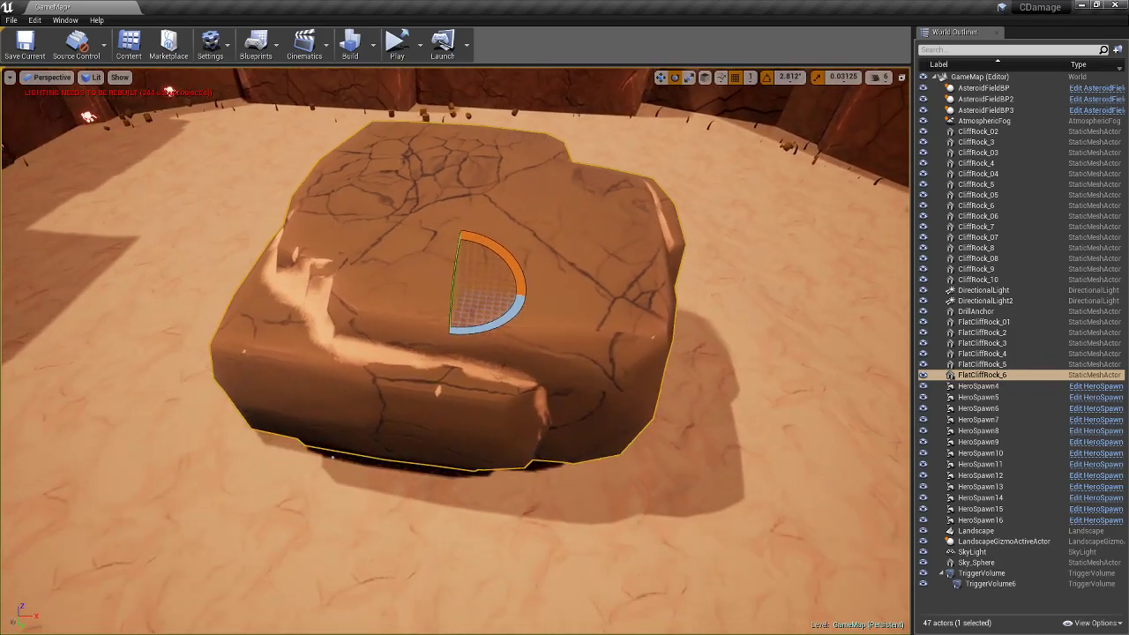
{"action": "left_click_drag", "start_coordinate": [454, 287], "coordinate": [454, 200]}
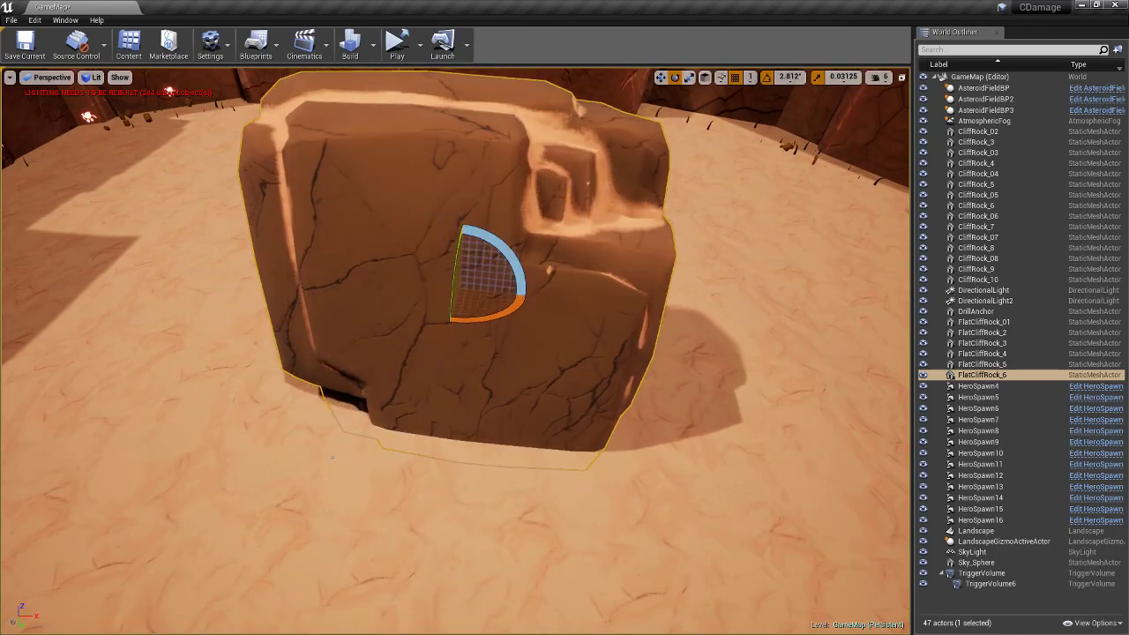
{"action": "left_click_drag", "start_coordinate": [497, 314], "coordinate": [432, 316]}
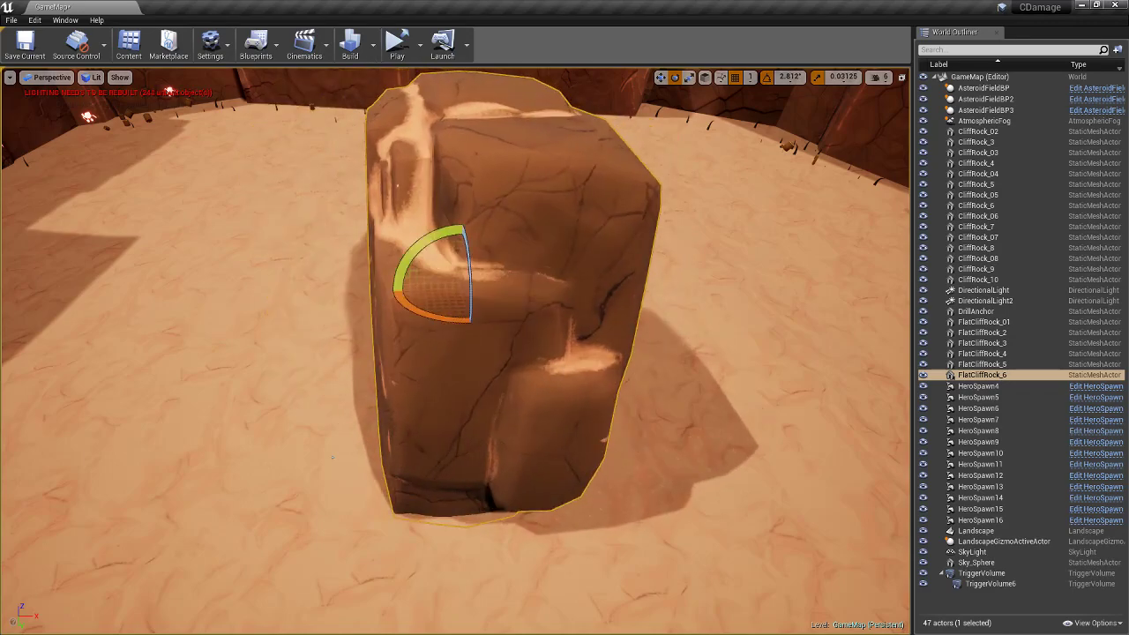
{"action": "left_click_drag", "start_coordinate": [448, 277], "coordinate": [533, 260]}
Switch to the M_Rock_MAT material editor and inspect the TillingSize parameter in the Baces Matireal section
{"action": "left_click_drag", "start_coordinate": [380, 591], "coordinate": [661, 8]}
{"action": "double_click", "coordinate": [661, 8]}
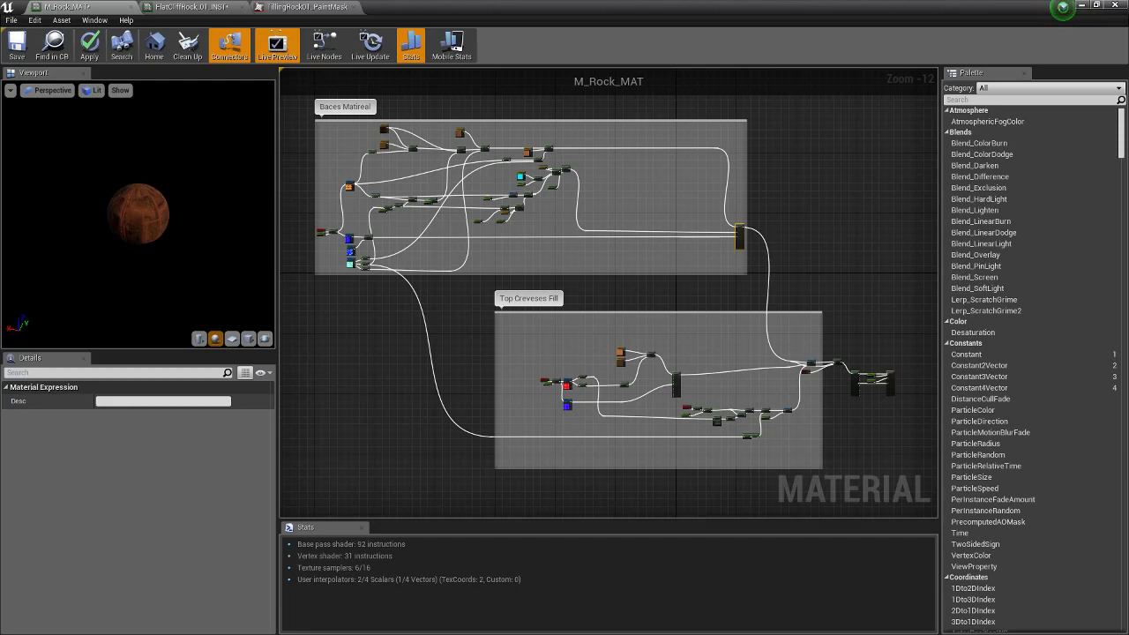
{"action": "right_click_drag", "start_coordinate": [508, 292], "coordinate": [612, 315]}
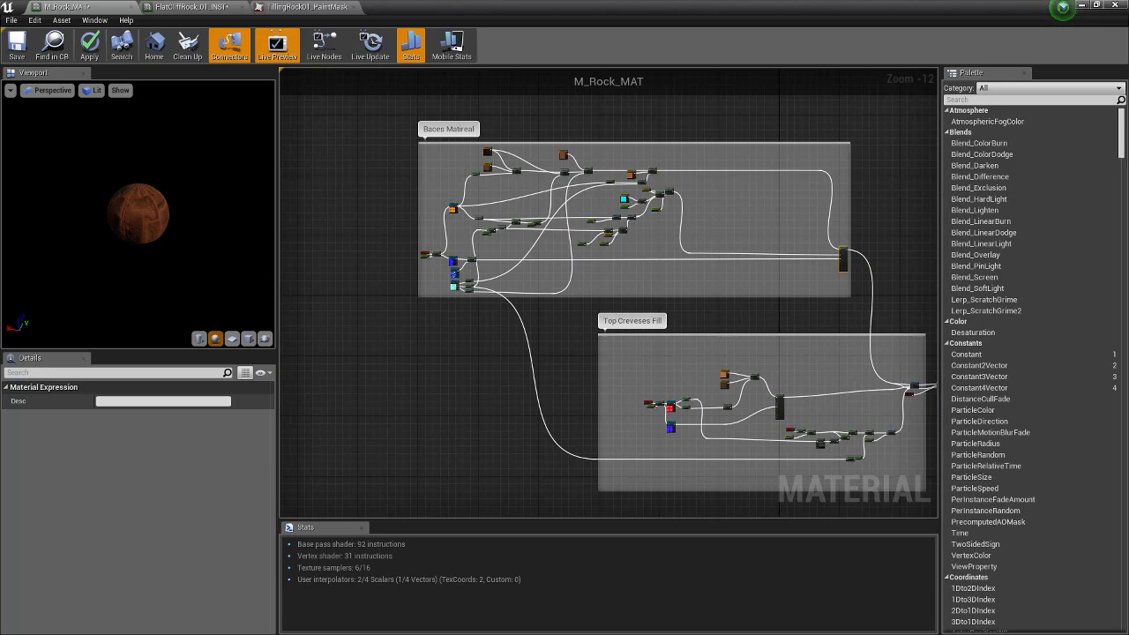
{"action": "scroll", "coordinate": [430, 253], "scroll_direction": "up", "scroll_amount": 8}
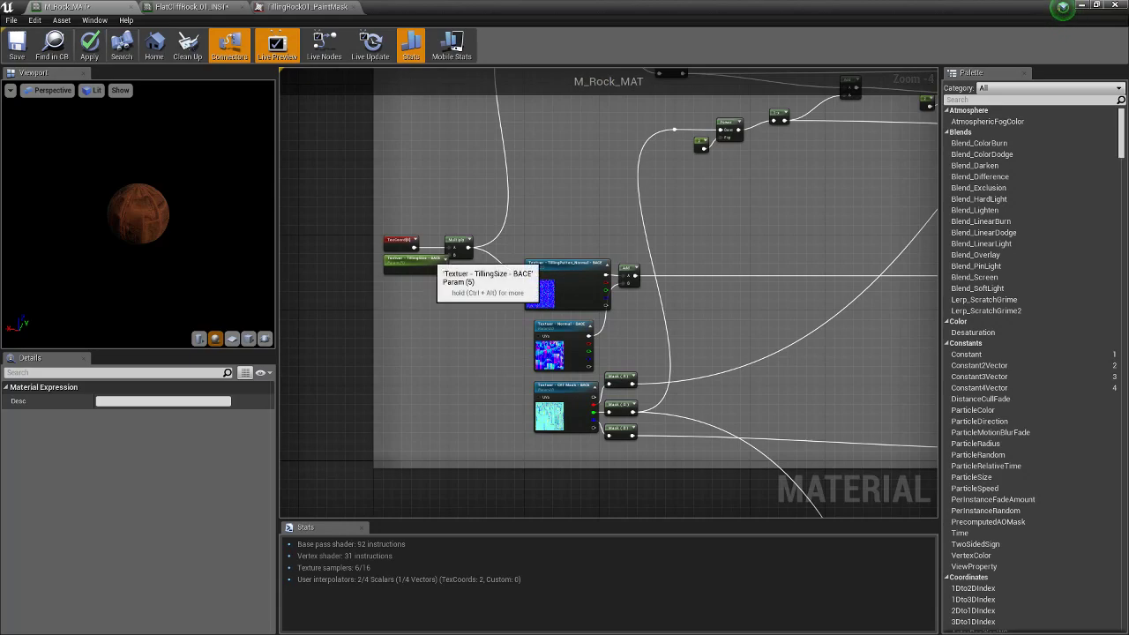
{"action": "scroll", "coordinate": [433, 259], "scroll_direction": "up", "scroll_amount": 2}
{"action": "left_click", "coordinate": [379, 263]}
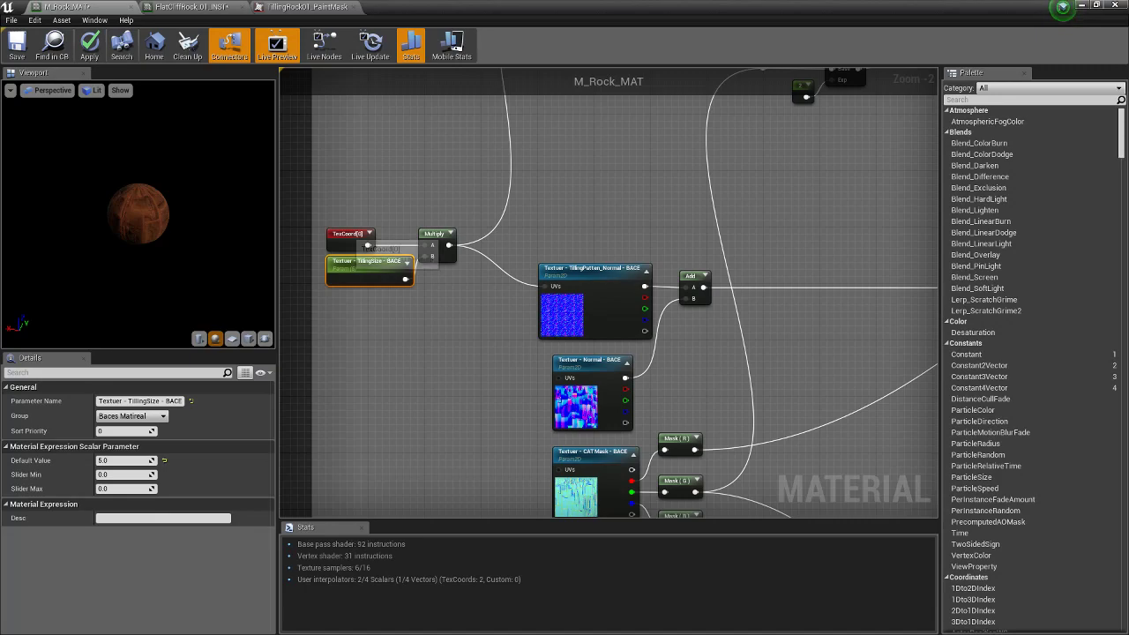
{"action": "right_click_drag", "start_coordinate": [408, 352], "coordinate": [481, 450]}
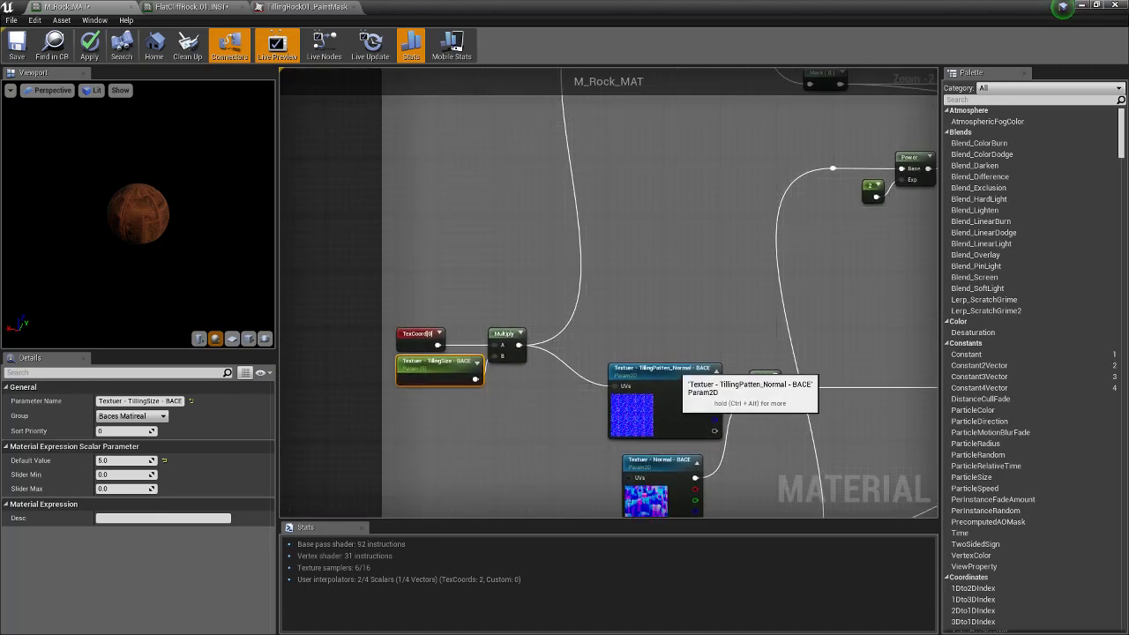
Inspect the TillingPatten_Normal and TillingColorMask texture parameters of the base material
{"action": "left_click", "coordinate": [671, 366]}
{"action": "right_click_drag", "start_coordinate": [657, 257], "coordinate": [665, 365]}
{"action": "scroll", "coordinate": [687, 269], "scroll_direction": "down", "scroll_amount": 2}
{"action": "right_click_drag", "start_coordinate": [687, 269], "coordinate": [687, 297]}
{"action": "left_click", "coordinate": [691, 201]}
Inspect the TexCoord, Multiply and TillingSize nodes that control the base texture tiling
{"action": "right_click_drag", "start_coordinate": [668, 398], "coordinate": [635, 227]}
{"action": "right_click_drag", "start_coordinate": [569, 272], "coordinate": [515, 361]}
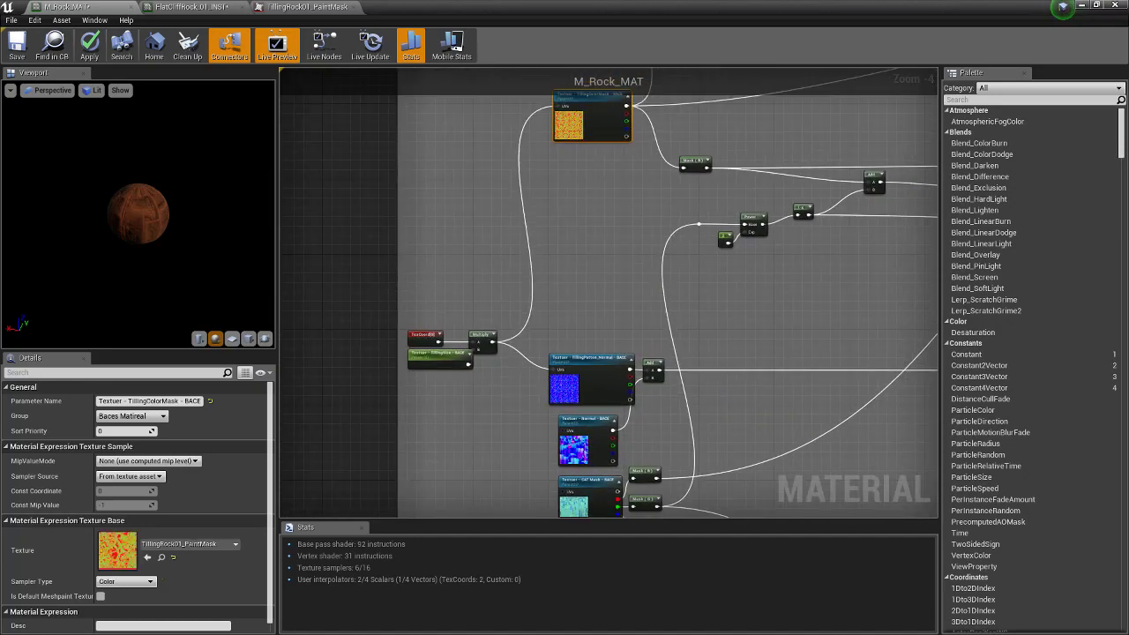
{"action": "left_click", "coordinate": [424, 335]}
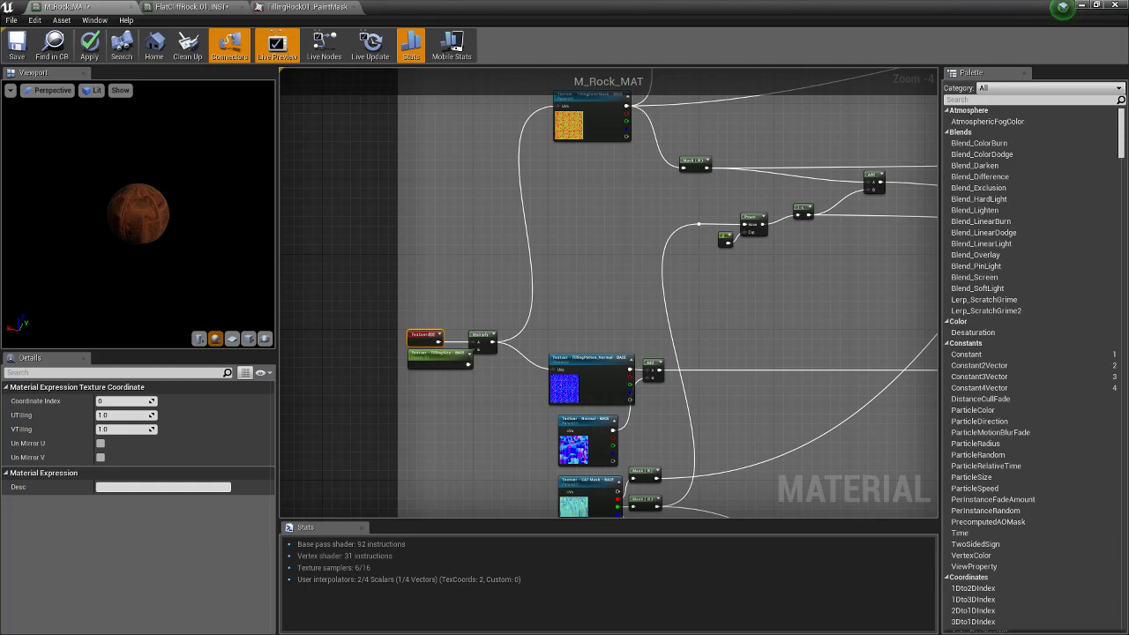
{"action": "scroll", "coordinate": [510, 411], "scroll_direction": "up", "scroll_amount": 4}
{"action": "left_click", "coordinate": [440, 252]}
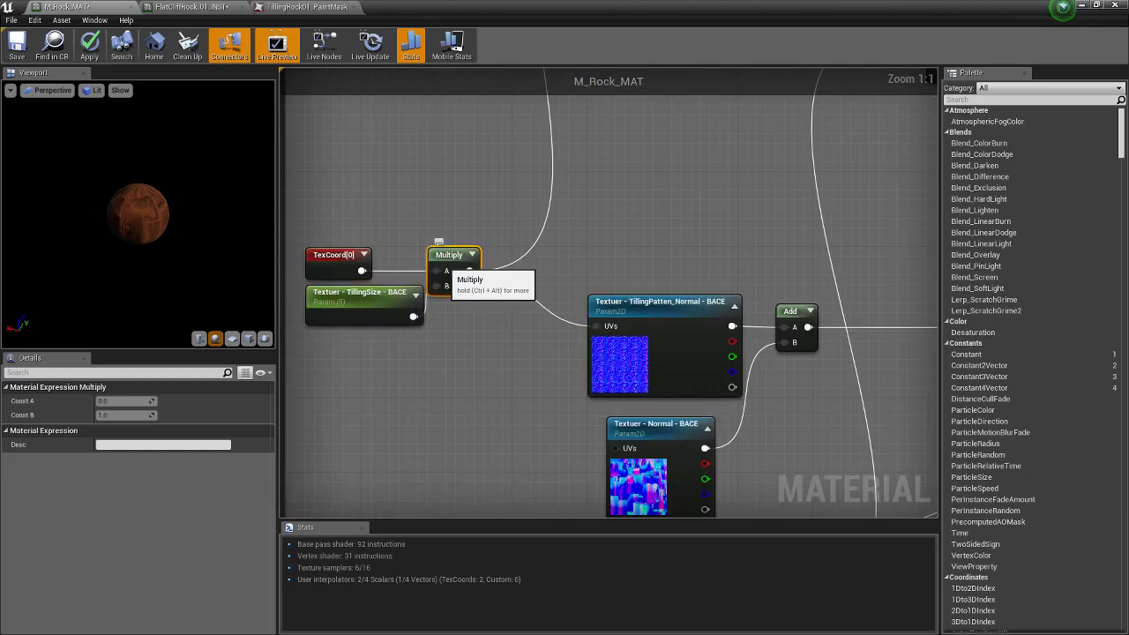
{"action": "left_click", "coordinate": [370, 310]}
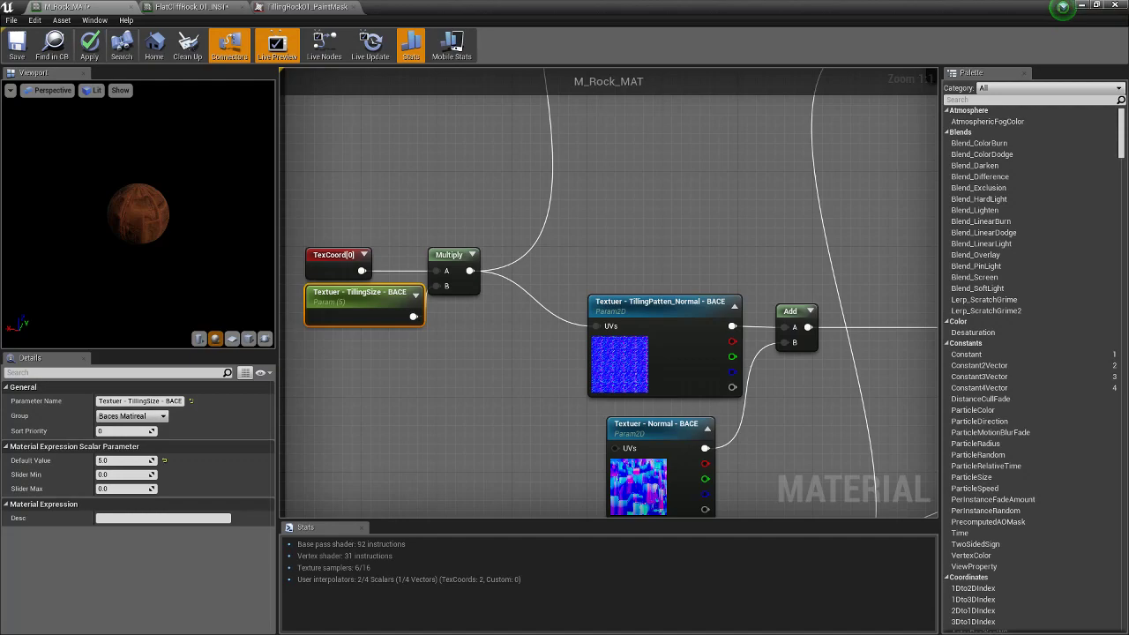
Add a Constant node below the TillingSize parameter, convert it to a parameter, and delete it
{"action": "left_click_drag", "start_coordinate": [965, 353], "coordinate": [366, 356]}
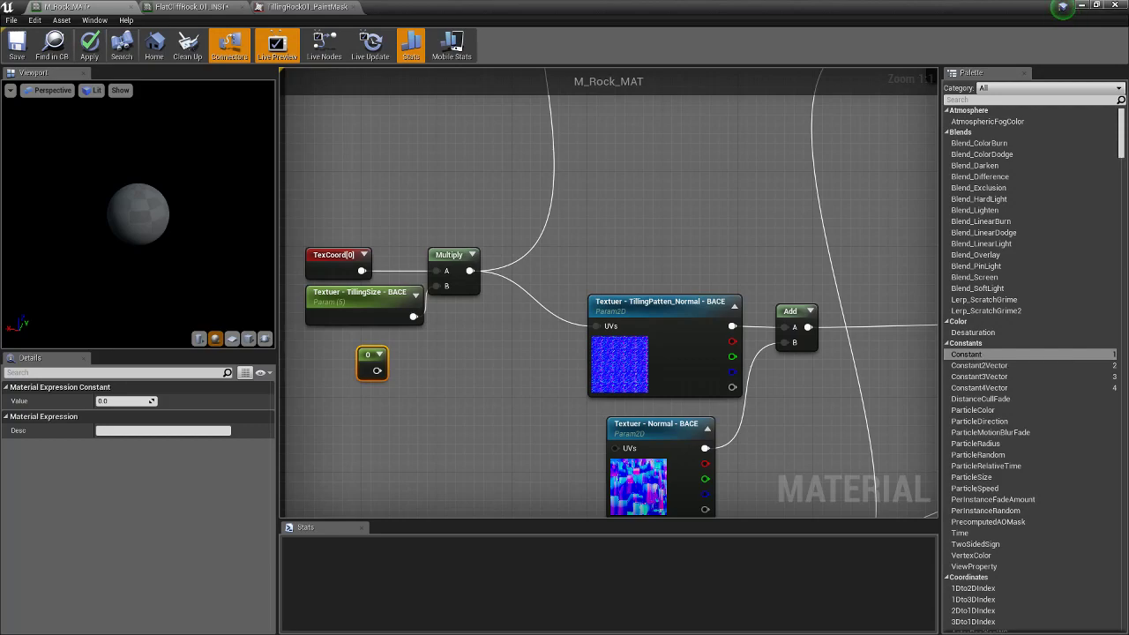
{"action": "right_click", "coordinate": [368, 353]}
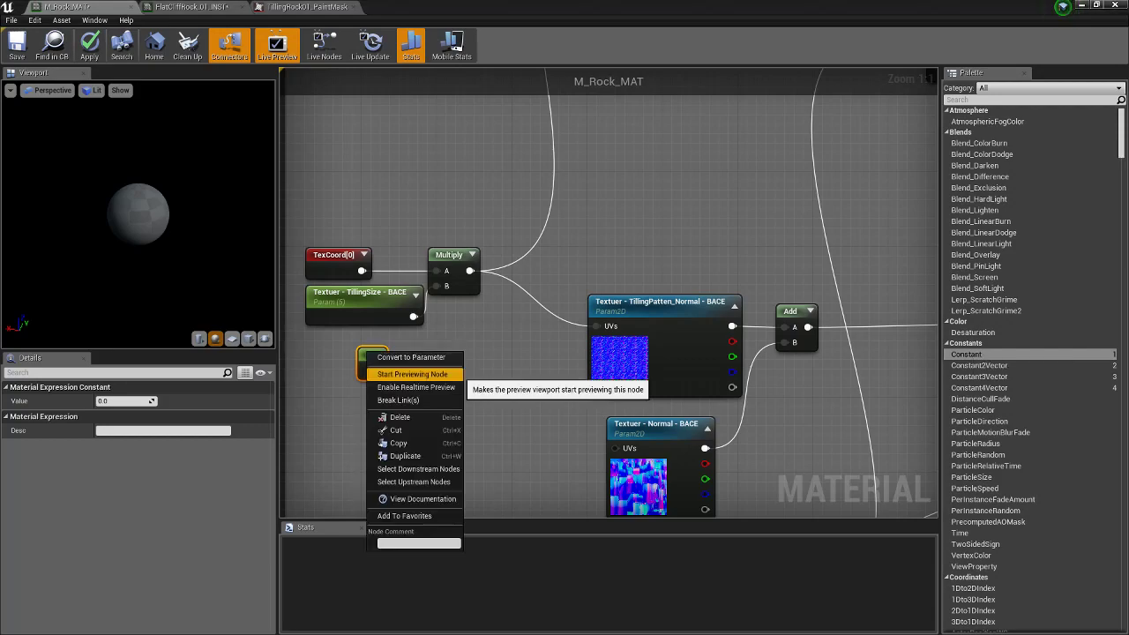
{"action": "left_click", "coordinate": [410, 357]}
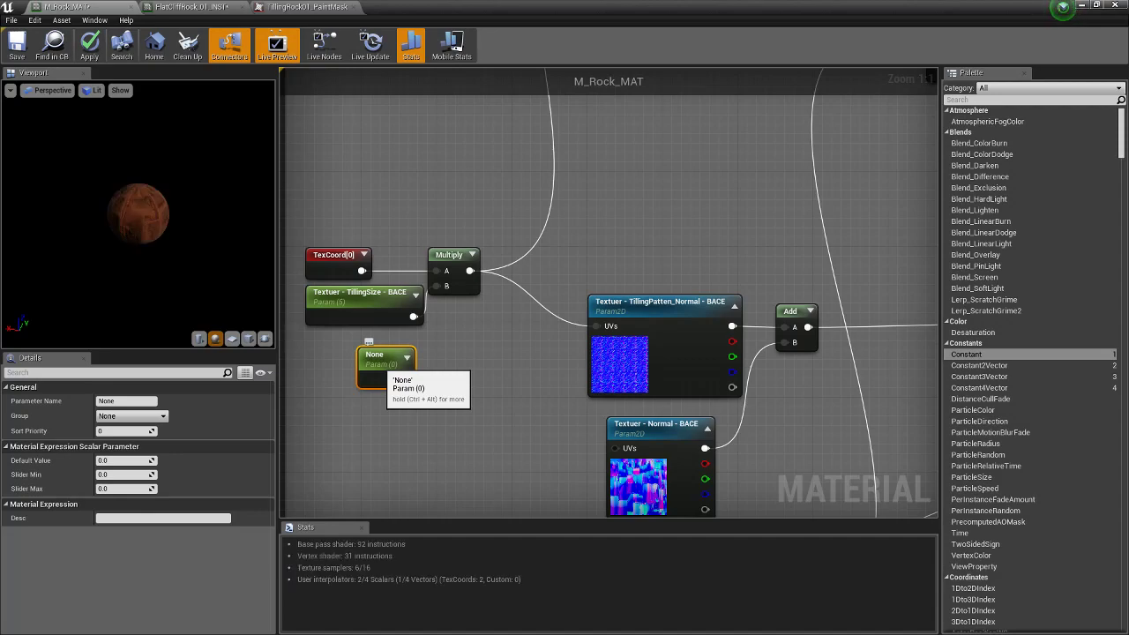
{"action": "key", "text": "Delete"}
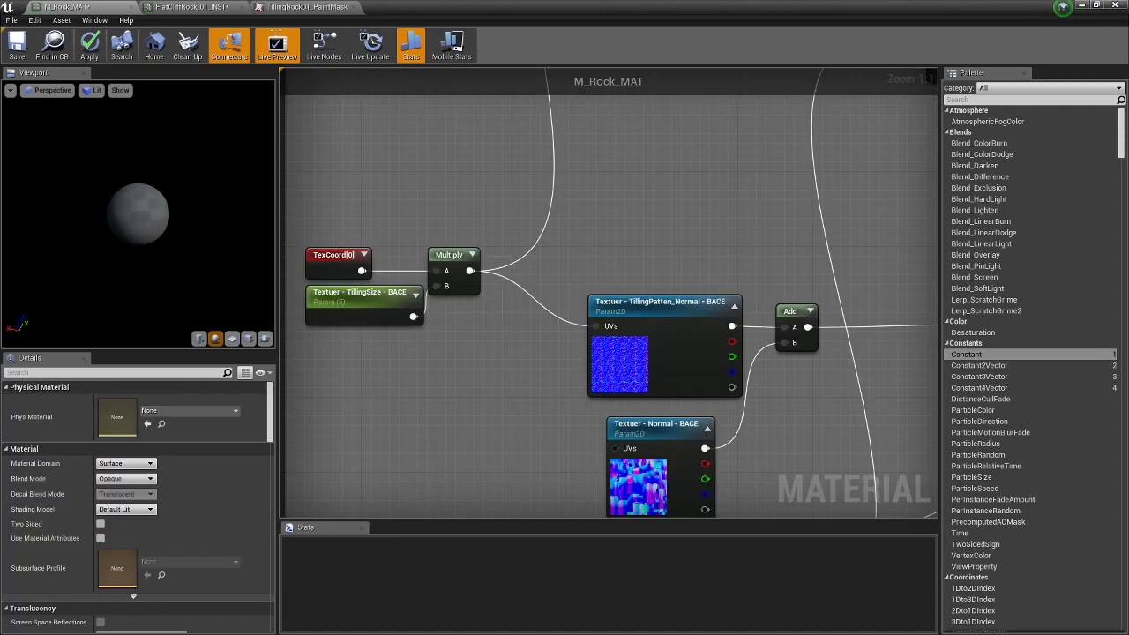
Review the base TexCoord, TillingSize and Multiply nodes together, and examine the node layout of the Top Creveses Fill section
{"action": "left_click", "coordinate": [335, 257]}
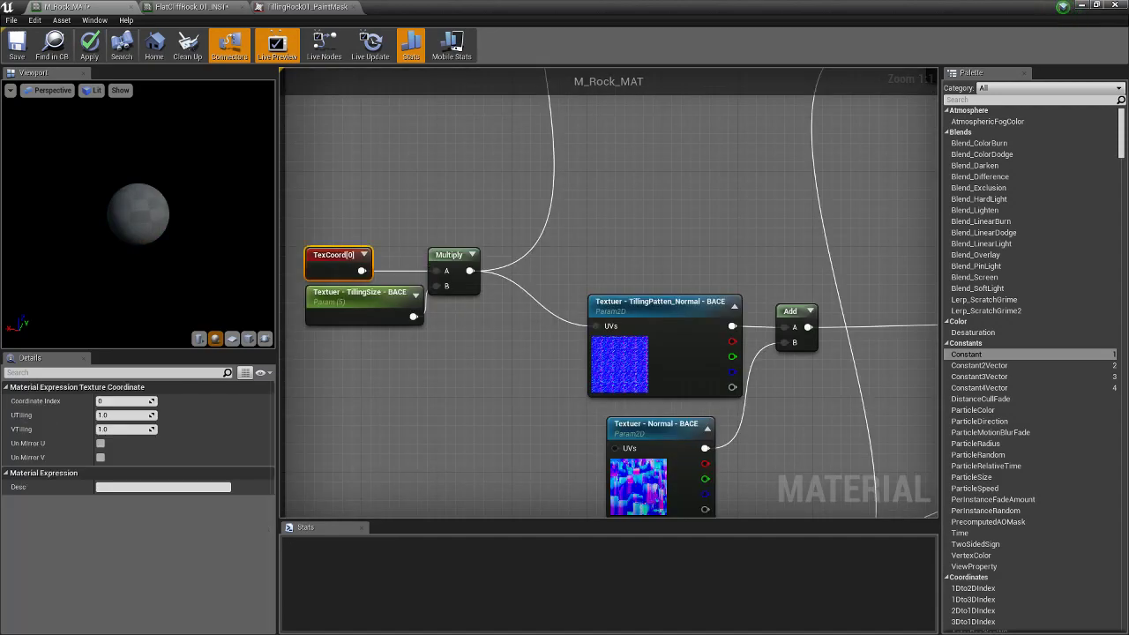
{"action": "left_click_drag", "start_coordinate": [315, 220], "coordinate": [497, 370]}
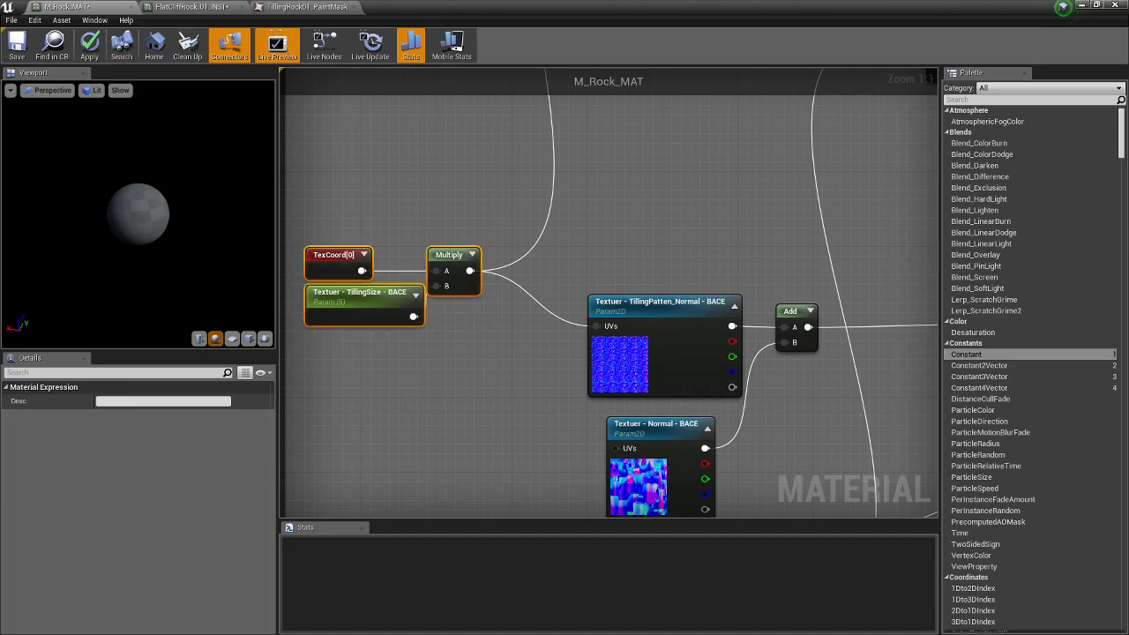
{"action": "scroll", "coordinate": [506, 382], "scroll_direction": "down", "scroll_amount": 7}
{"action": "scroll", "coordinate": [529, 393], "scroll_direction": "down", "scroll_amount": 1}
{"action": "right_click_drag", "start_coordinate": [754, 485], "coordinate": [333, 126]}
{"action": "right_click_drag", "start_coordinate": [726, 400], "coordinate": [680, 401]}
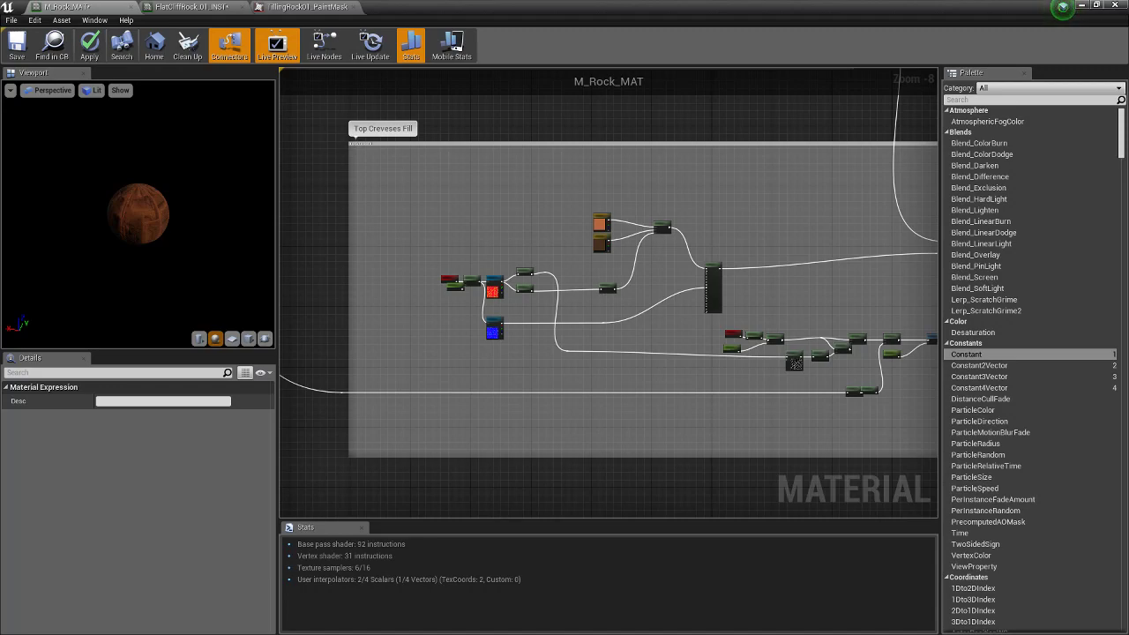
{"action": "right_click_drag", "start_coordinate": [807, 421], "coordinate": [758, 447]}
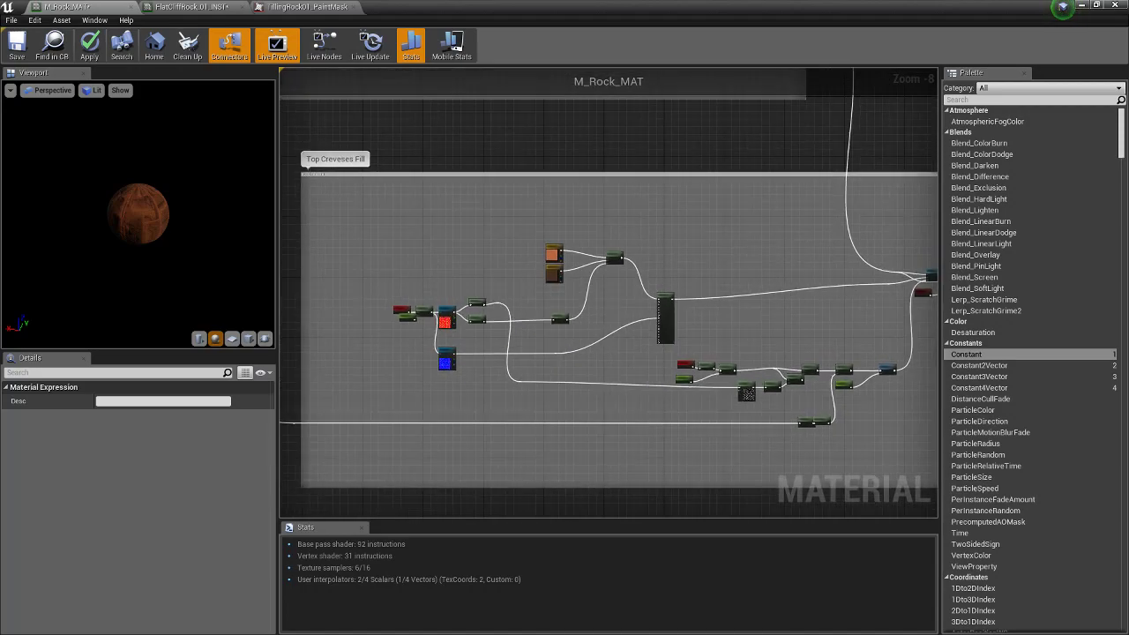
{"action": "scroll", "coordinate": [587, 350], "scroll_direction": "up", "scroll_amount": 4}
{"action": "scroll", "coordinate": [470, 335], "scroll_direction": "down", "scroll_amount": 3}
{"action": "right_click_drag", "start_coordinate": [469, 335], "coordinate": [529, 355]}
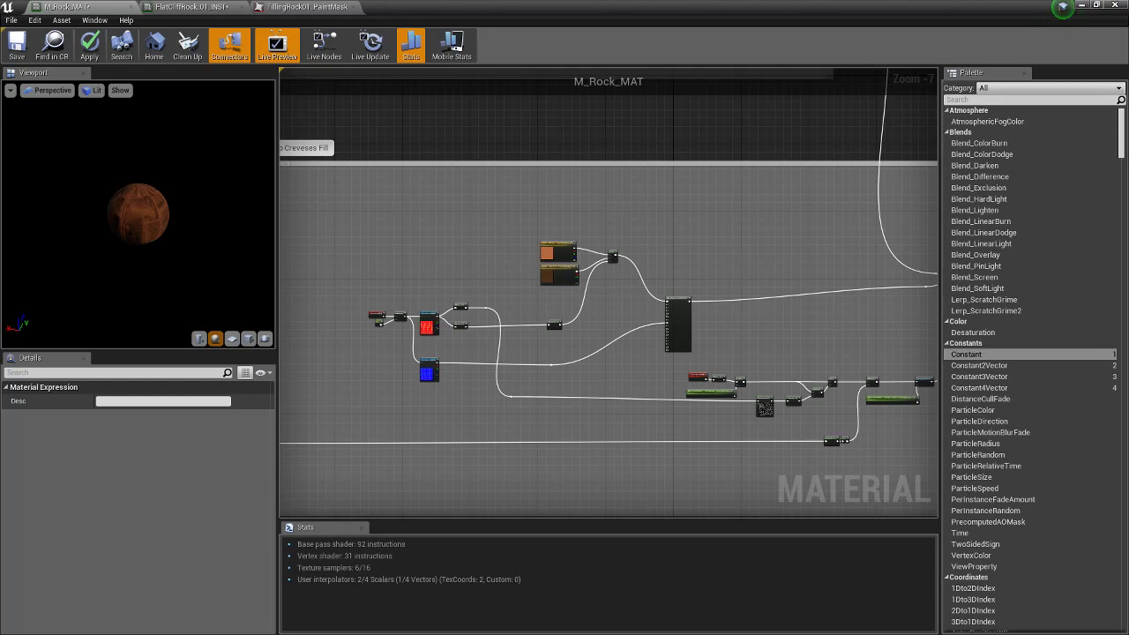
{"action": "scroll", "coordinate": [379, 332], "scroll_direction": "up", "scroll_amount": 4}
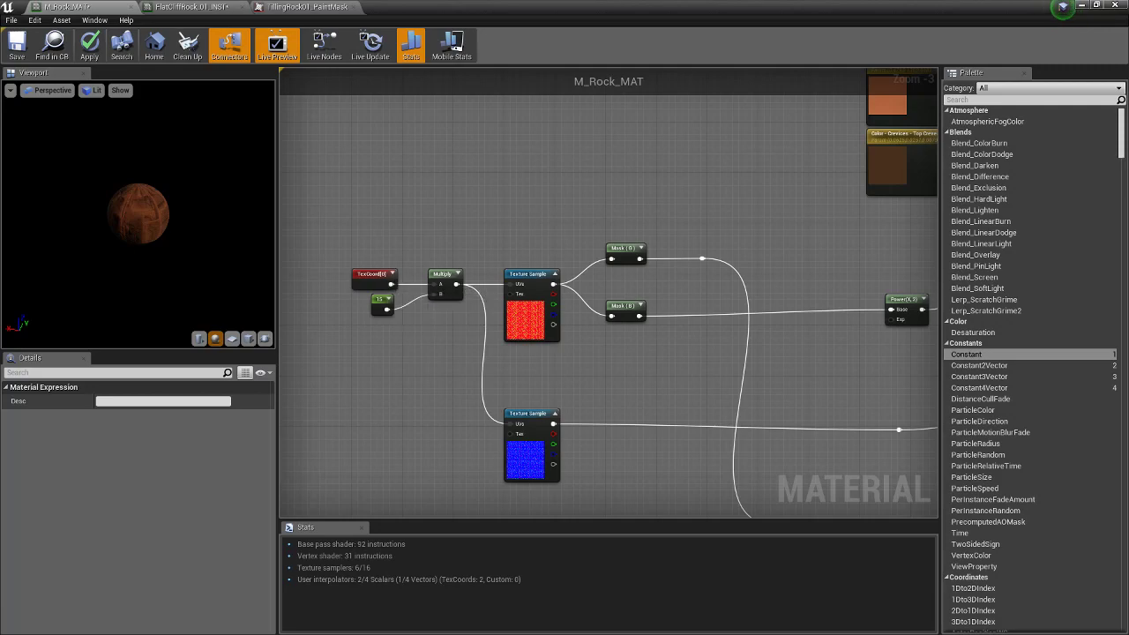
Inspect the two texture samples and the green and blue masks in the Top Creveses Fill section
{"action": "left_click", "coordinate": [529, 317]}
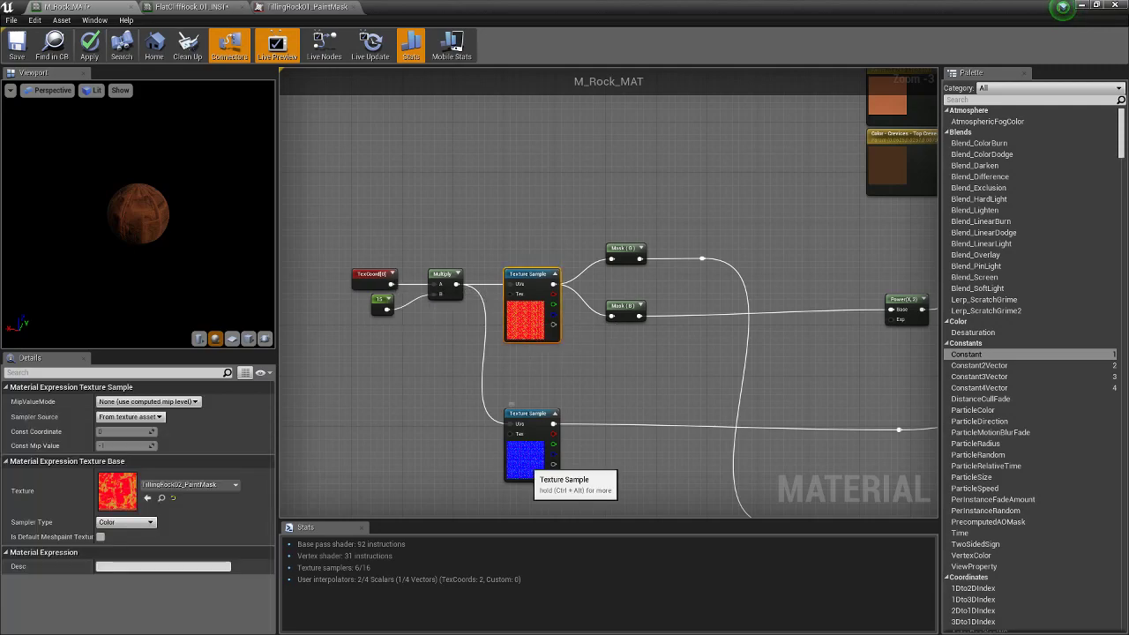
{"action": "left_click", "coordinate": [527, 459]}
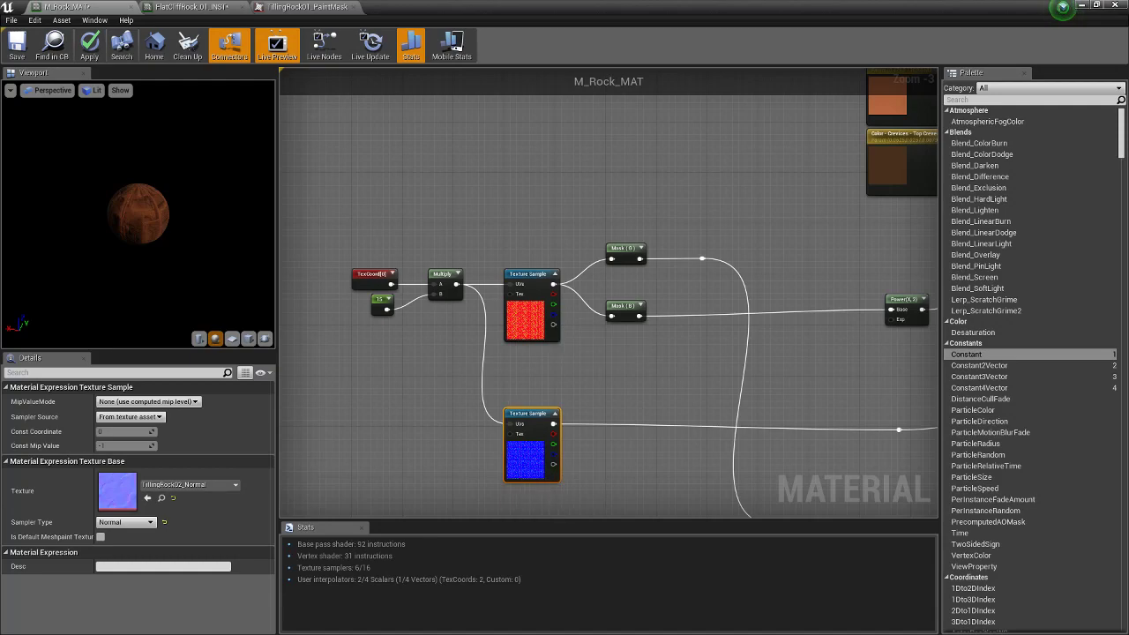
{"action": "right_click_drag", "start_coordinate": [679, 350], "coordinate": [661, 336]}
{"action": "left_click_drag", "start_coordinate": [604, 175], "coordinate": [615, 313]}
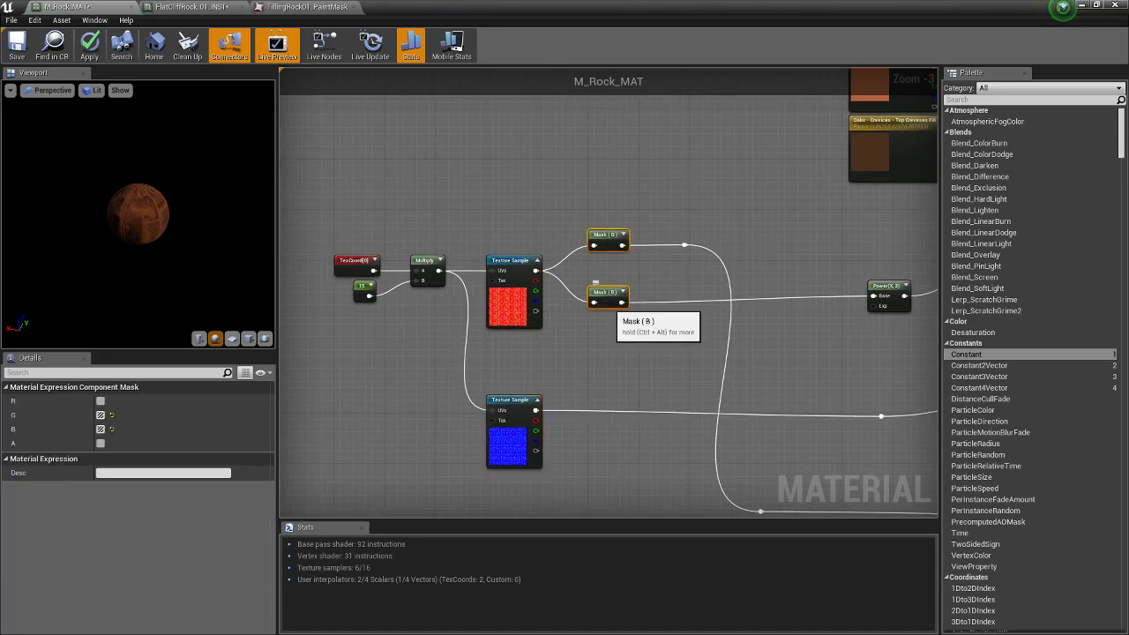
Open the TillingRock02_PaintMask texture from the upper texture sample and view it in full
{"action": "left_click", "coordinate": [519, 304]}
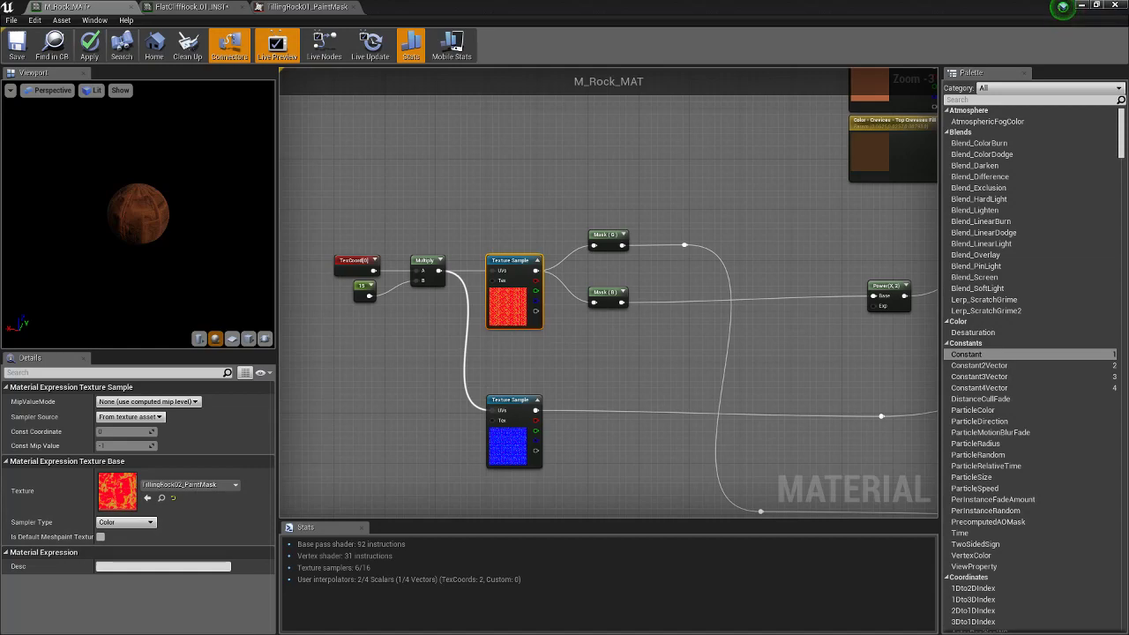
{"action": "double_click", "coordinate": [117, 491]}
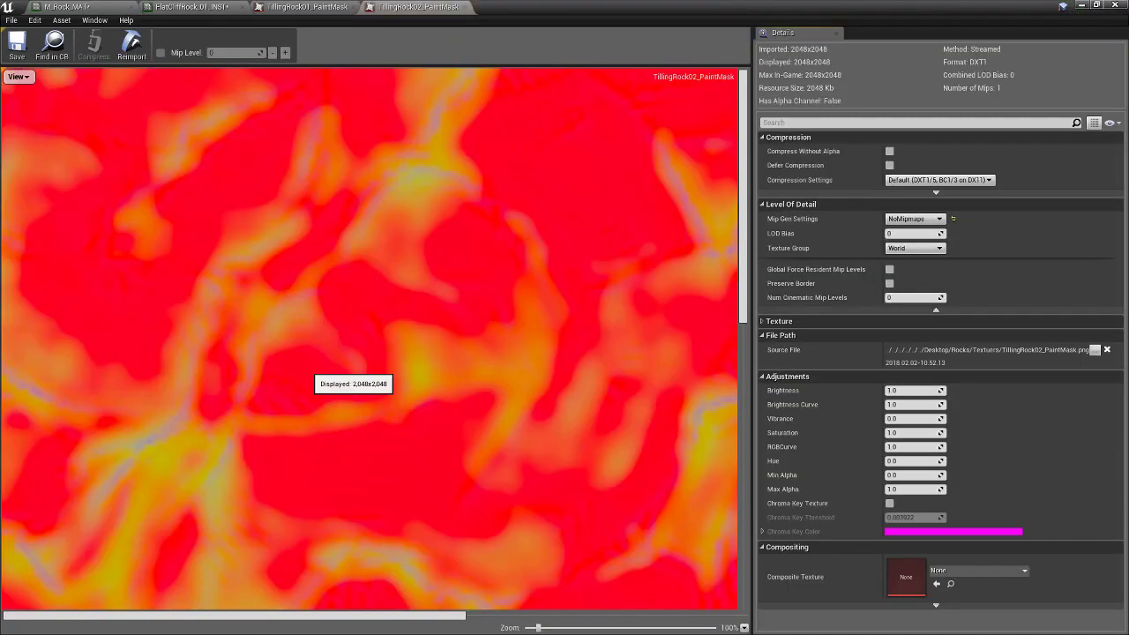
{"action": "scroll", "coordinate": [353, 382], "scroll_direction": "down", "scroll_amount": 5}
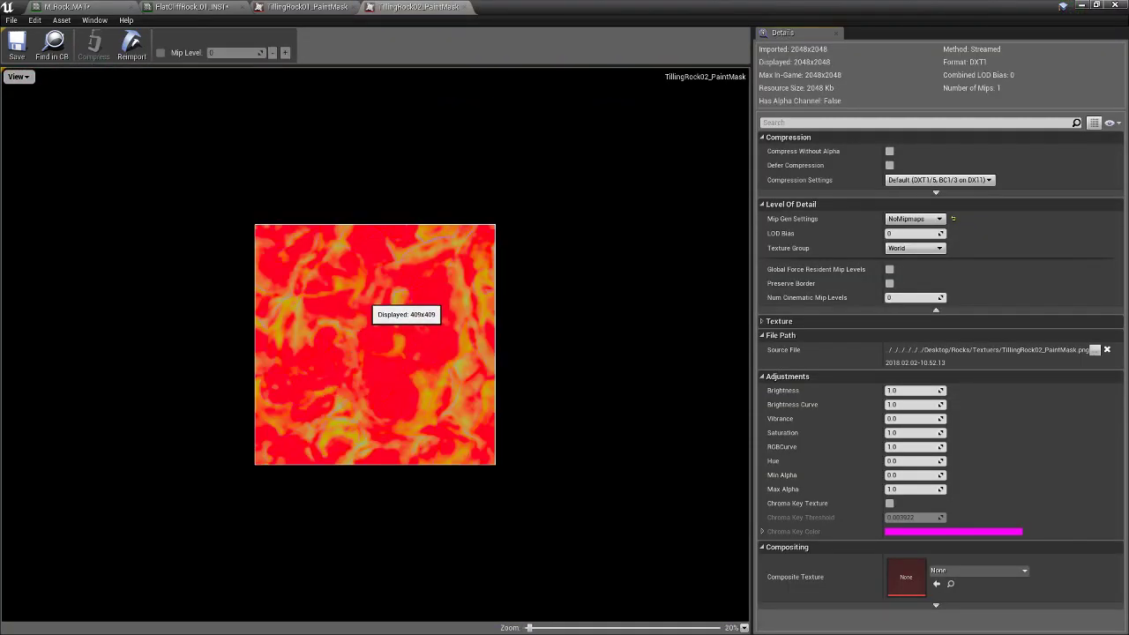
{"action": "scroll", "coordinate": [370, 320], "scroll_direction": "up", "scroll_amount": 2}
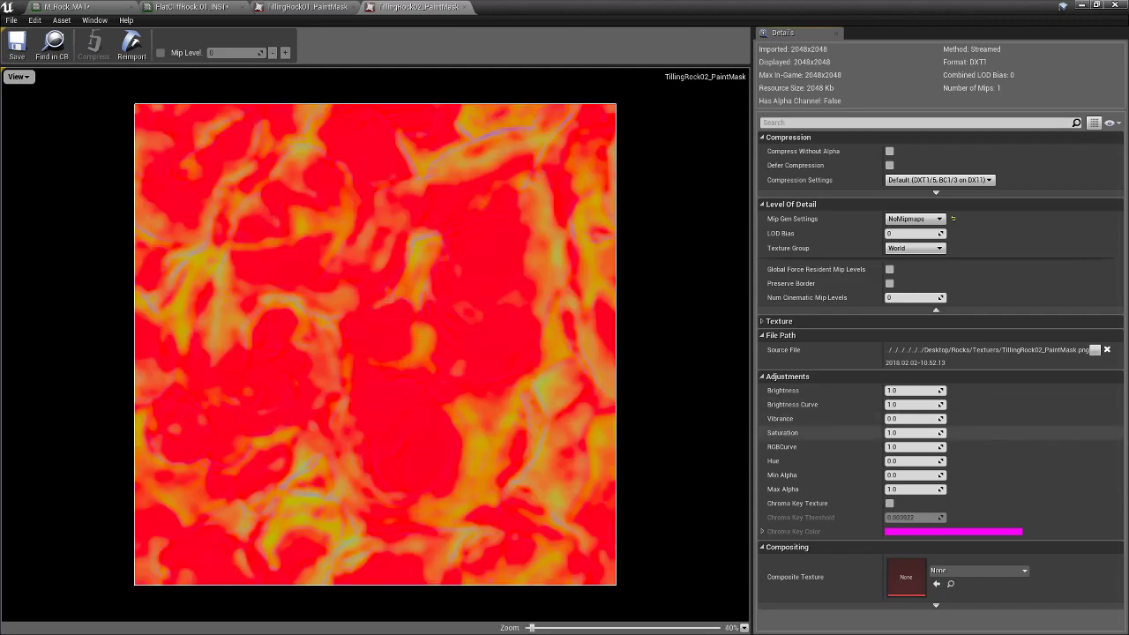
Examine the paint mask's blue channel and its red channel separately, and view red and green together with blue hidden
{"action": "left_click", "coordinate": [17, 76]}
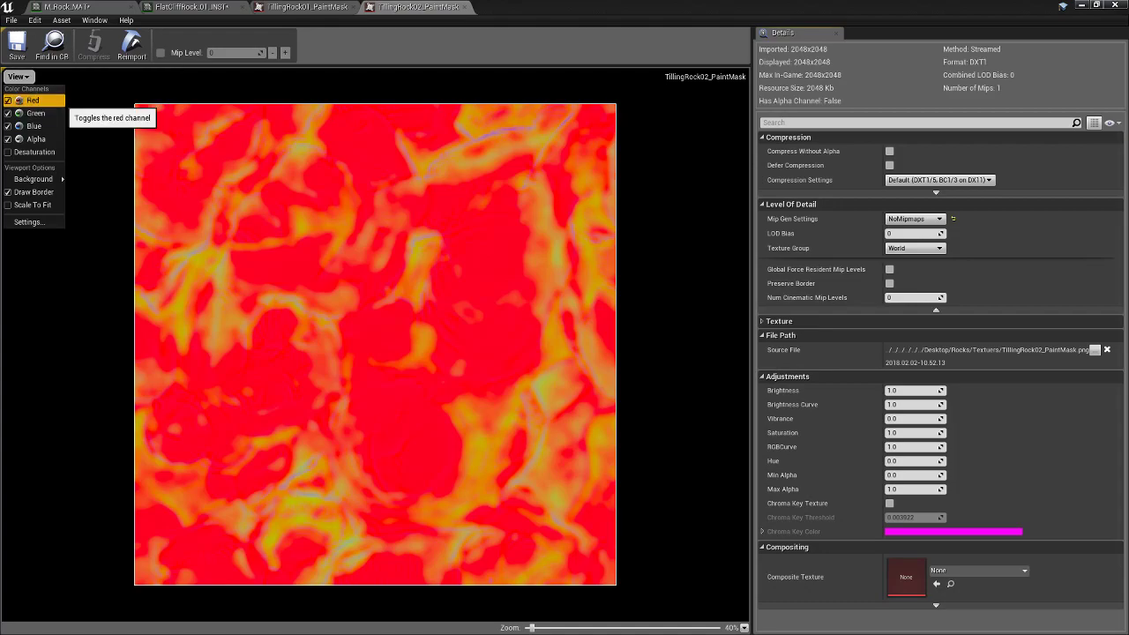
{"action": "left_click", "coordinate": [57, 100]}
{"action": "left_click", "coordinate": [57, 113]}
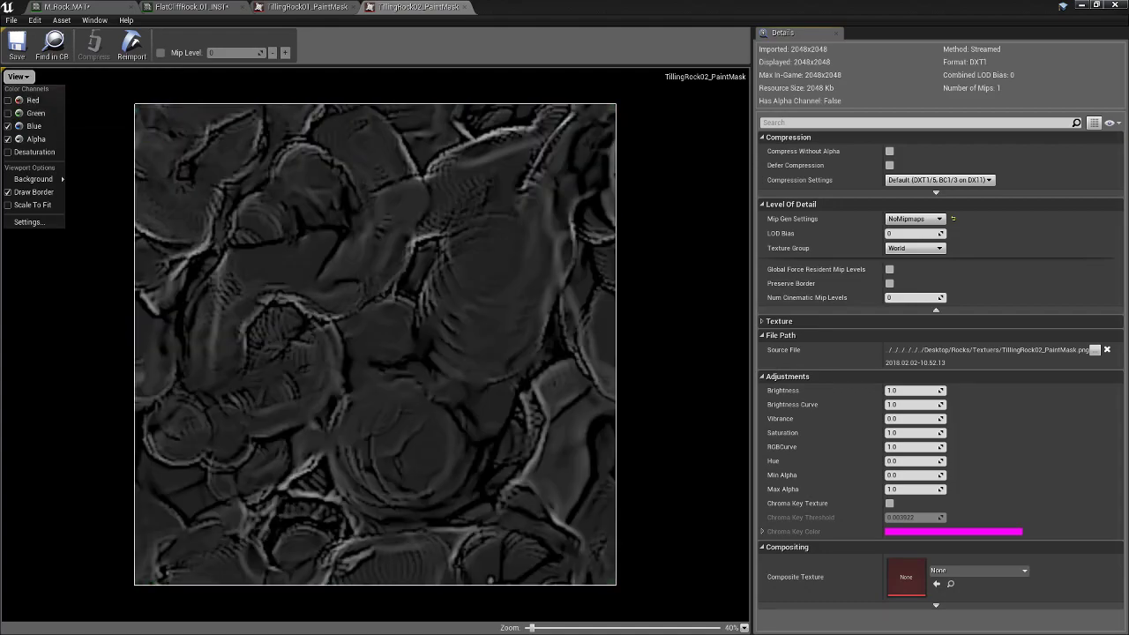
{"action": "left_click", "coordinate": [57, 126]}
{"action": "left_click", "coordinate": [57, 100]}
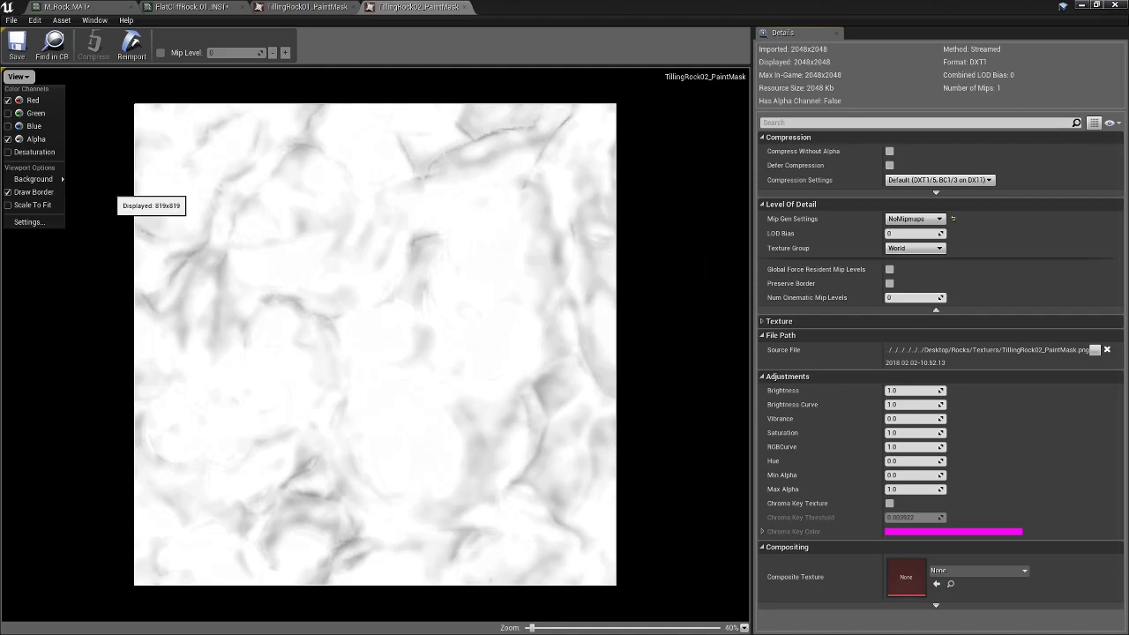
{"action": "left_click", "coordinate": [26, 112]}
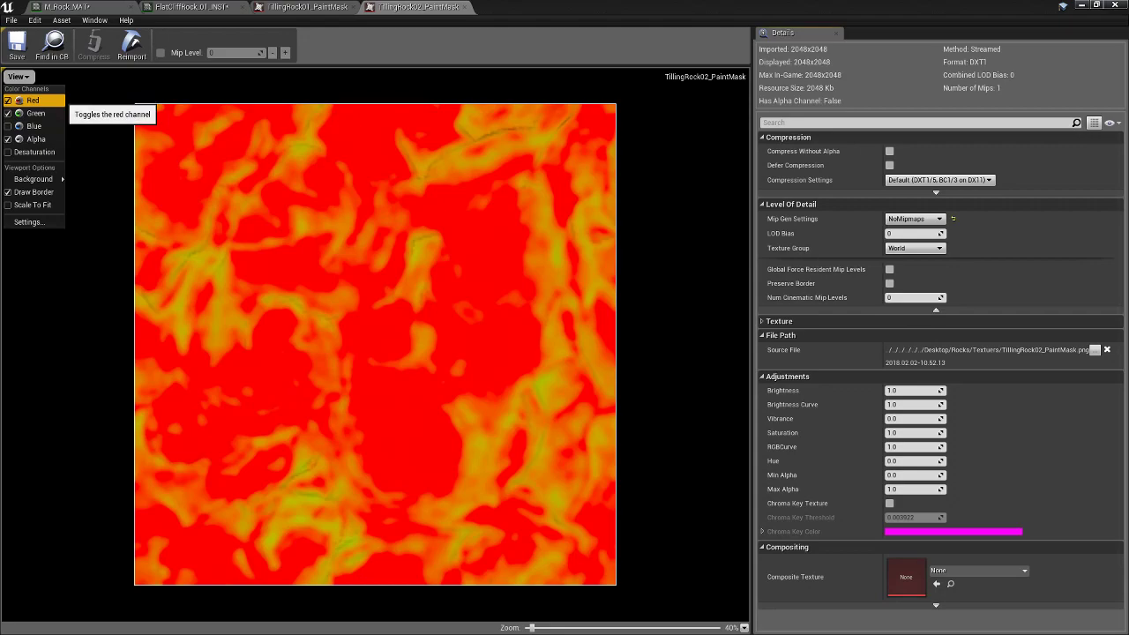
{"action": "mouse_move", "coordinate": [40, 179]}
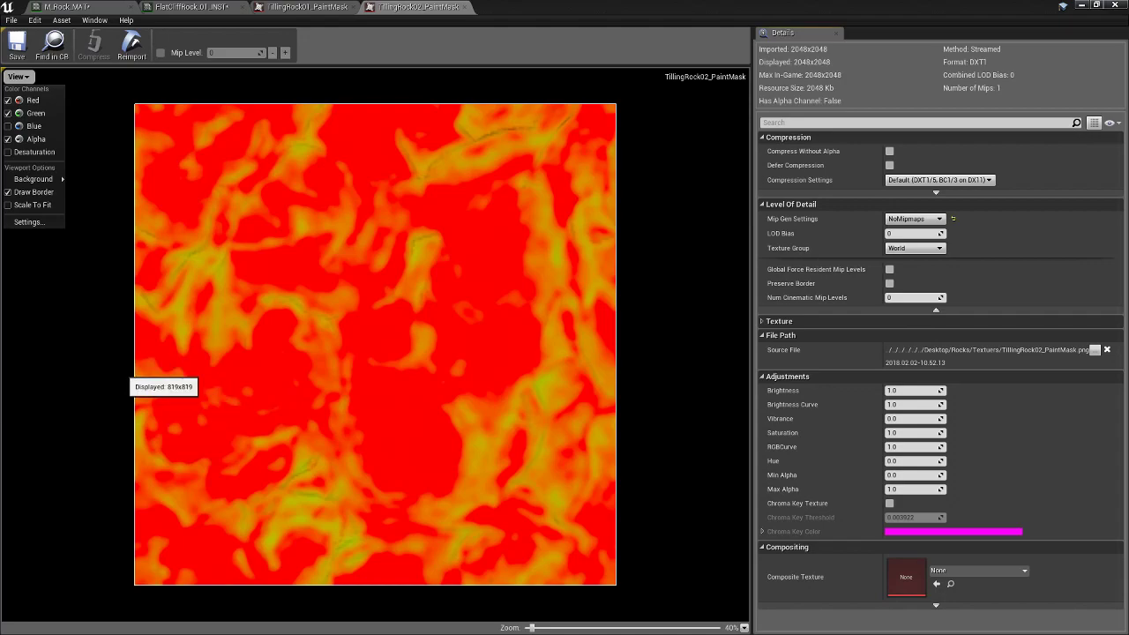
View the TillingRock01_PaintMask texture for comparison and return to the M_Rock_MAT graph
{"action": "left_click", "coordinate": [308, 7]}
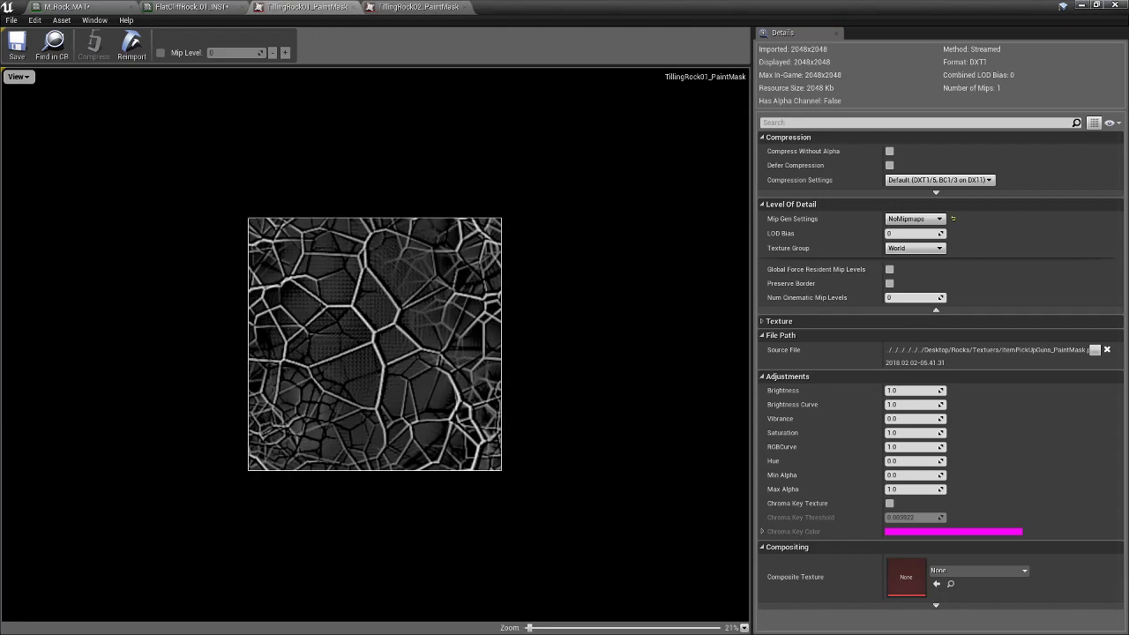
{"action": "left_click", "coordinate": [189, 7]}
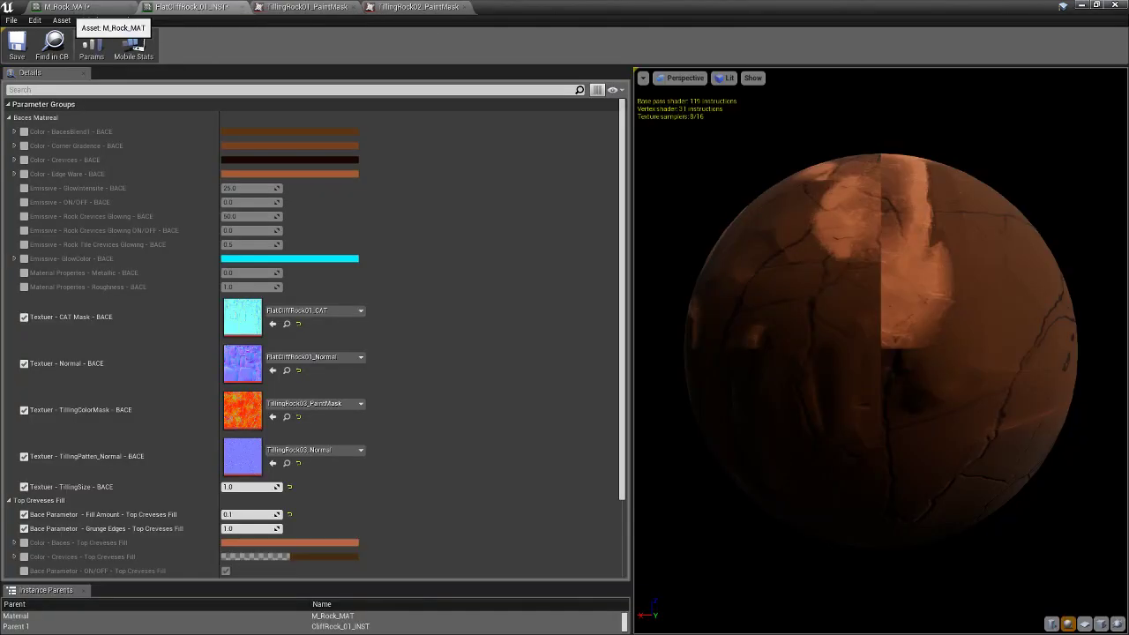
{"action": "left_click", "coordinate": [68, 7]}
Inspect the blue and green channel masks fed by the upper texture sample and where their outputs lead
{"action": "right_click_drag", "start_coordinate": [556, 347], "coordinate": [519, 267]}
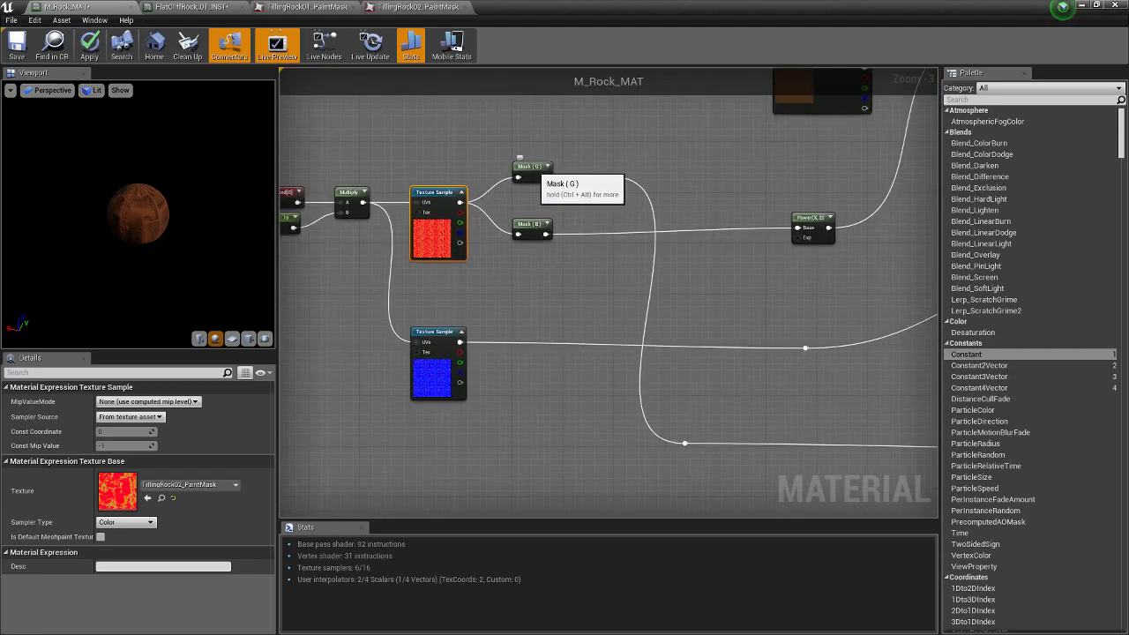
{"action": "left_click", "coordinate": [532, 228]}
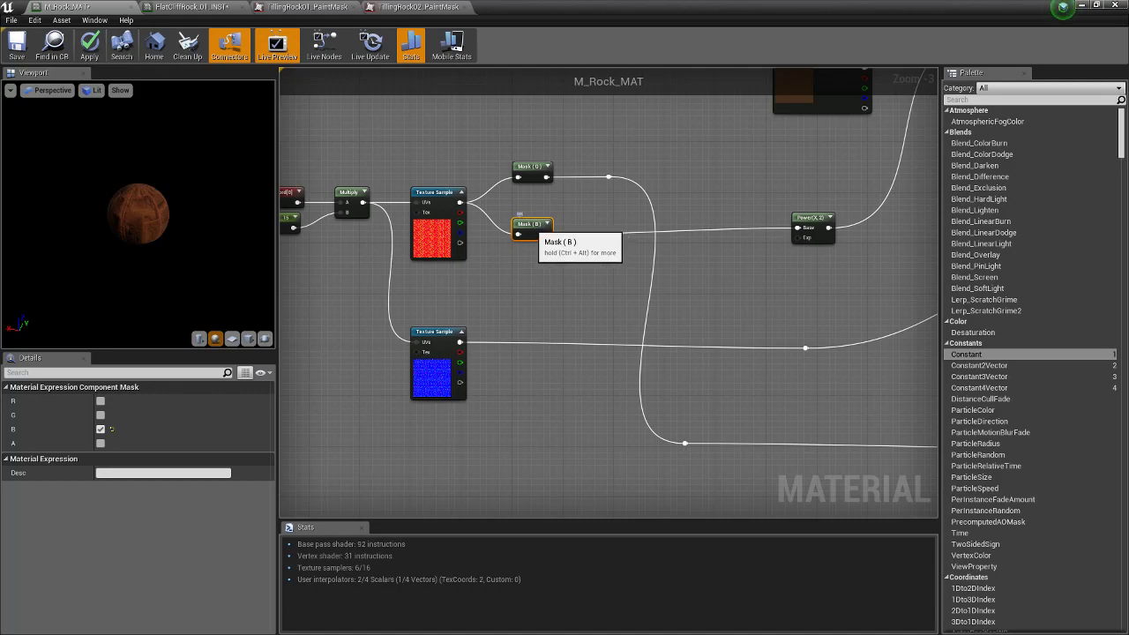
{"action": "right_click_drag", "start_coordinate": [558, 235], "coordinate": [499, 293]}
{"action": "left_click", "coordinate": [460, 219]}
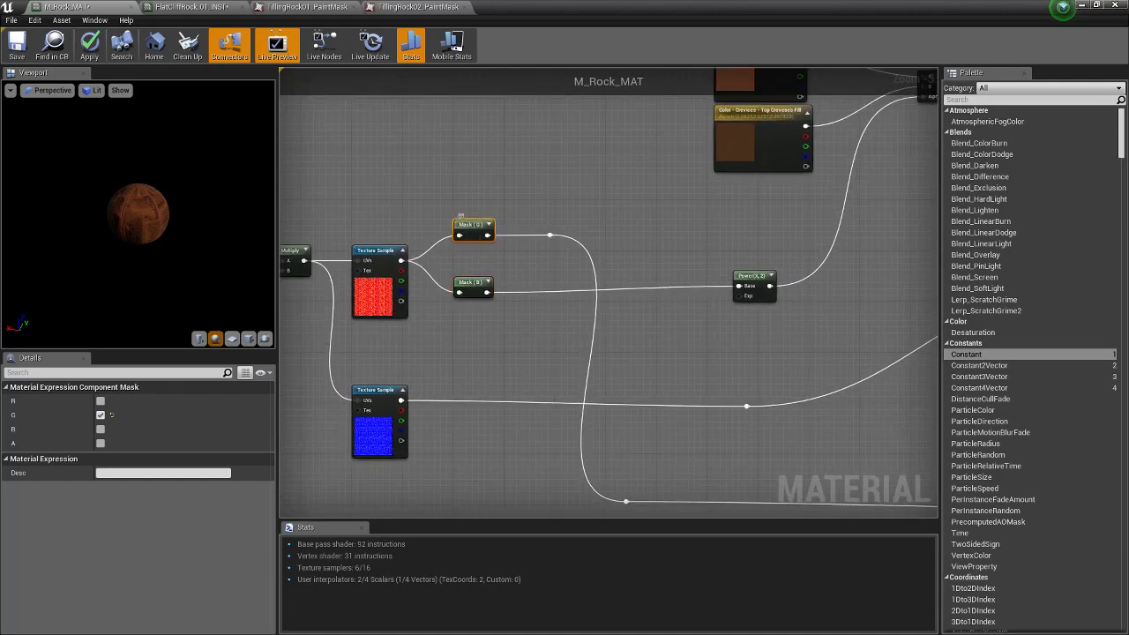
{"action": "scroll", "coordinate": [536, 383], "scroll_direction": "down", "scroll_amount": 1}
{"action": "right_click_drag", "start_coordinate": [714, 378], "coordinate": [690, 399]}
{"action": "left_click", "coordinate": [519, 361]}
{"action": "left_click", "coordinate": [464, 329]}
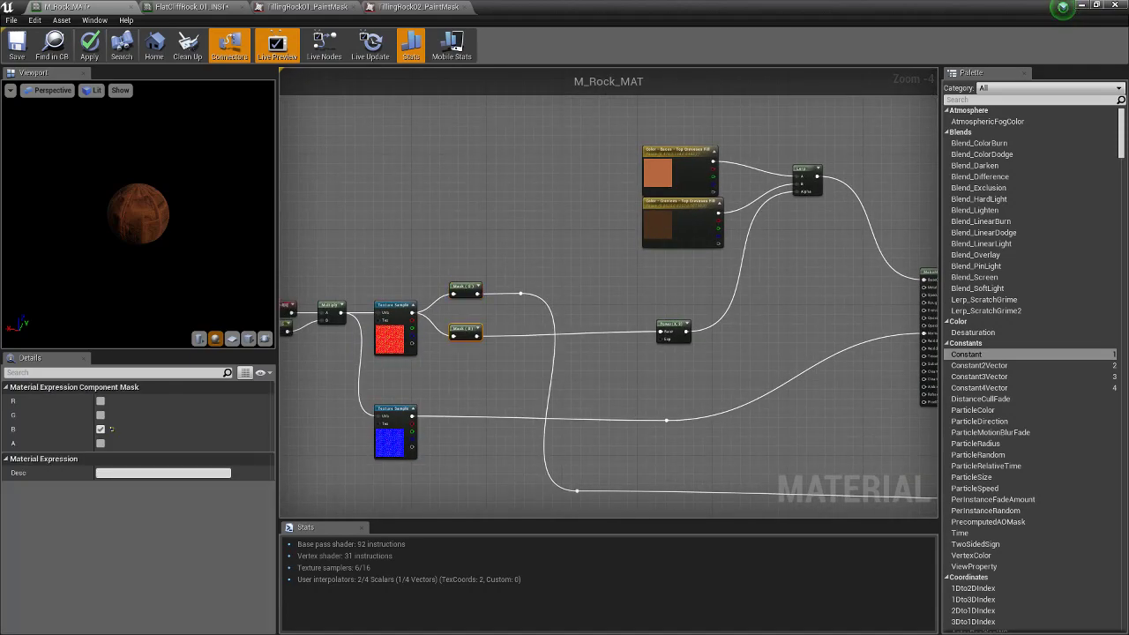
Inspect the Power node after the blue mask and the Lerp that blends the two Top Creveses Fill colors
{"action": "right_click_drag", "start_coordinate": [564, 365], "coordinate": [456, 392]}
{"action": "left_click", "coordinate": [565, 356]}
{"action": "right_click_drag", "start_coordinate": [565, 356], "coordinate": [547, 399]}
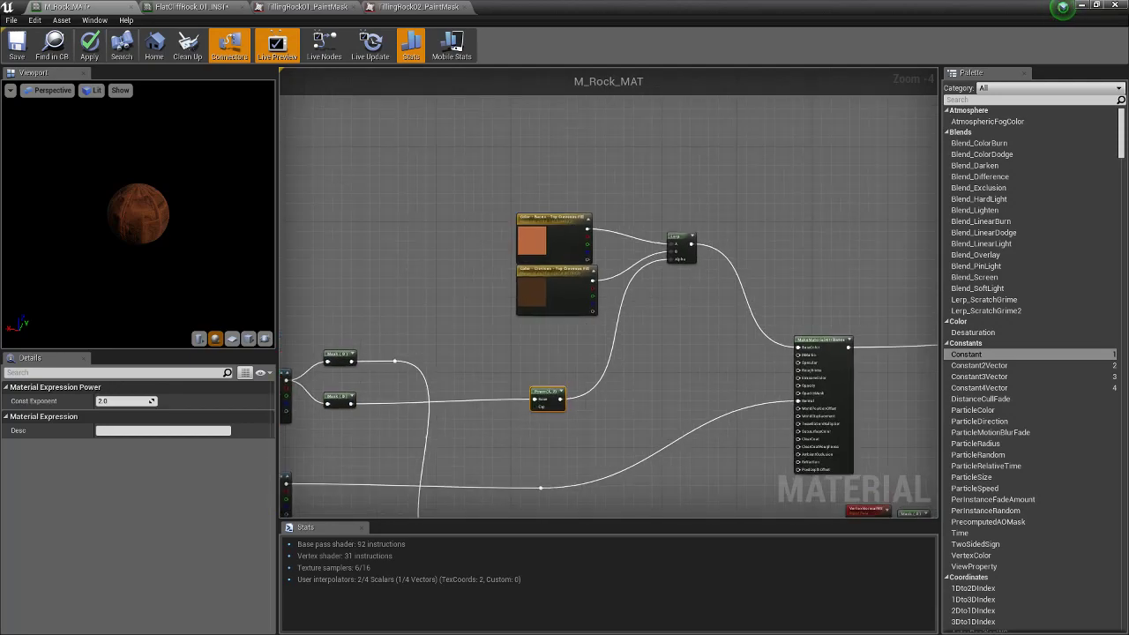
{"action": "scroll", "coordinate": [653, 251], "scroll_direction": "up", "scroll_amount": 2}
{"action": "left_click", "coordinate": [684, 223]}
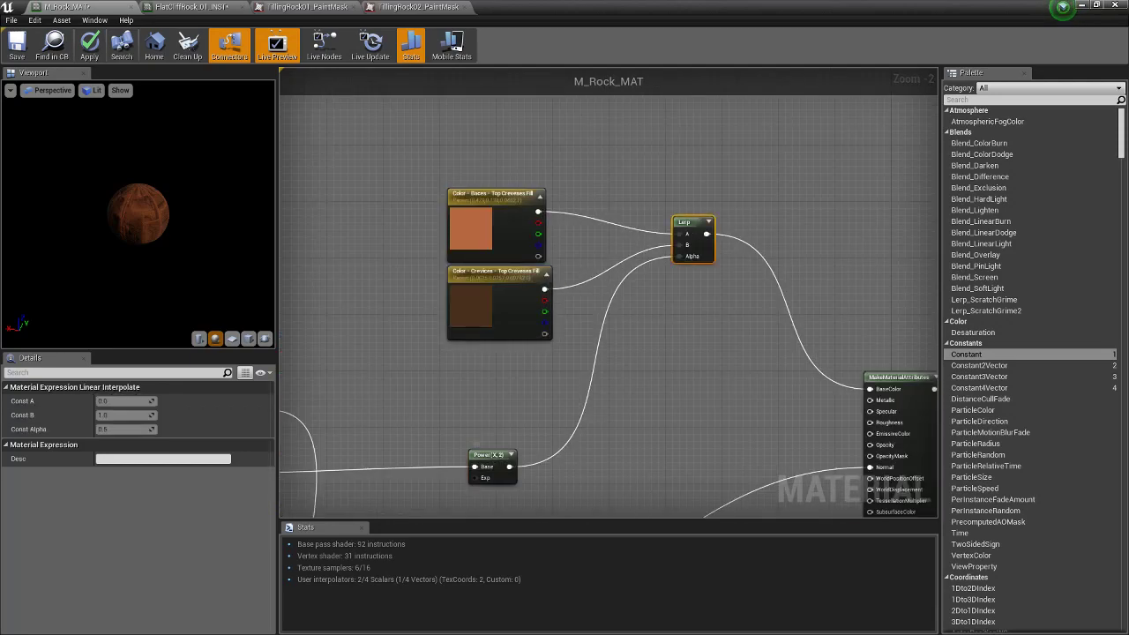
Preview the Power node's output on a plane primitive
{"action": "right_click", "coordinate": [496, 456]}
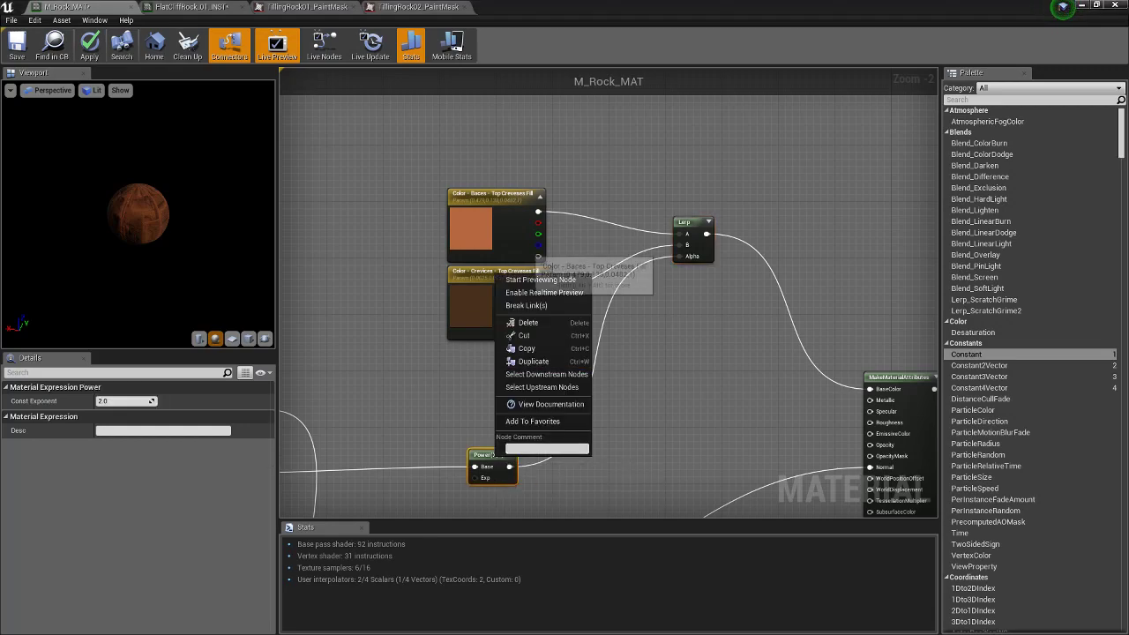
{"action": "left_click", "coordinate": [539, 280]}
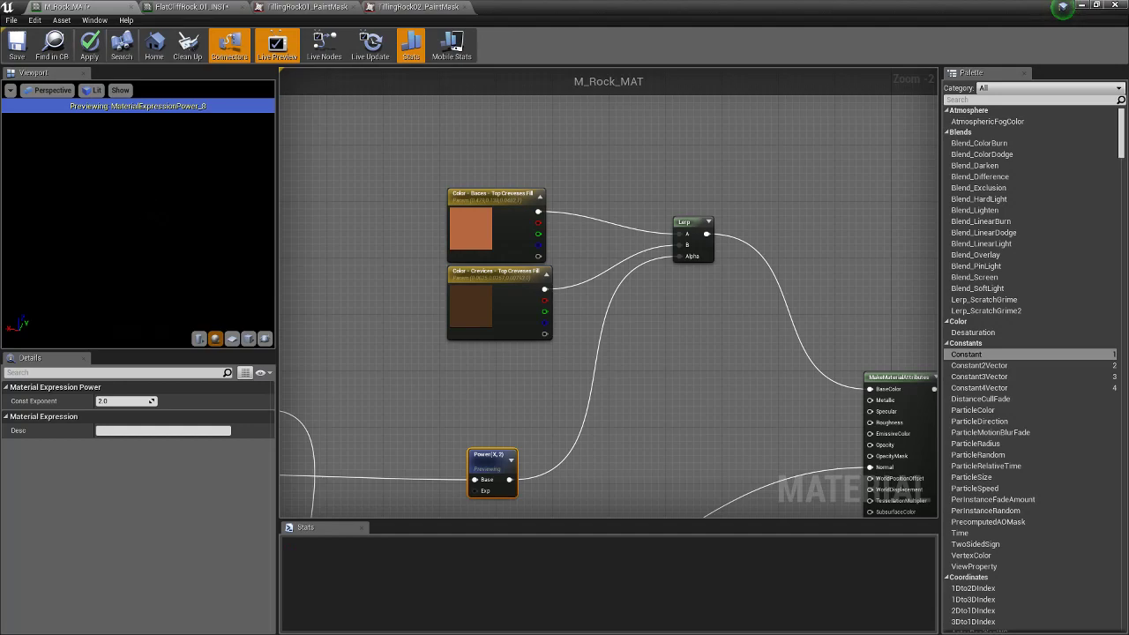
{"action": "right_click_drag", "start_coordinate": [482, 406], "coordinate": [527, 404]}
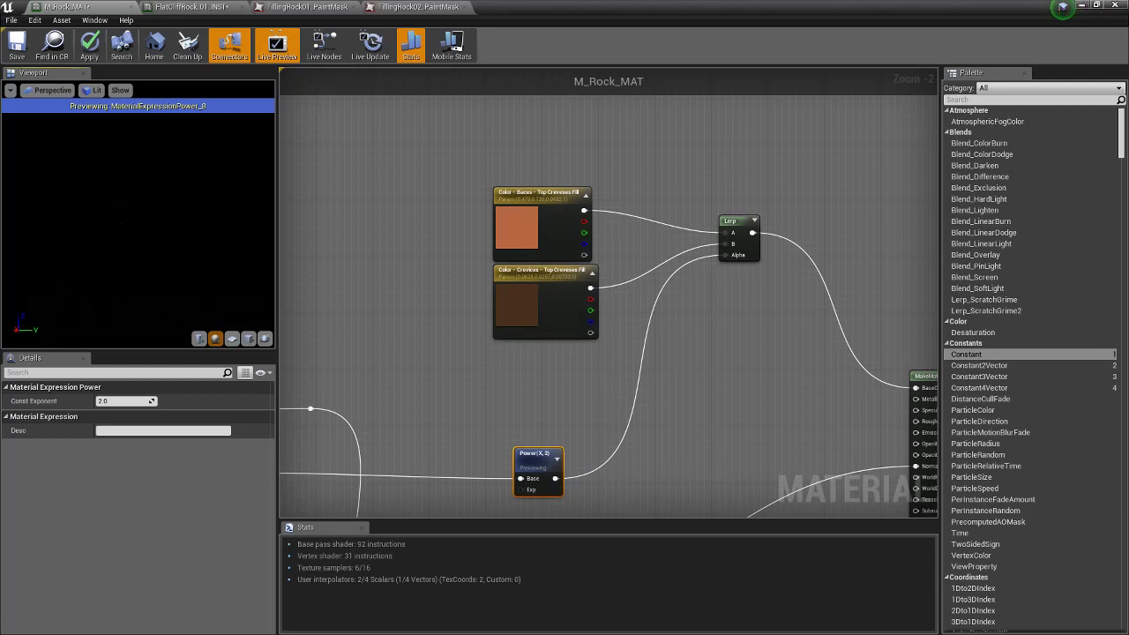
{"action": "left_click", "coordinate": [232, 338]}
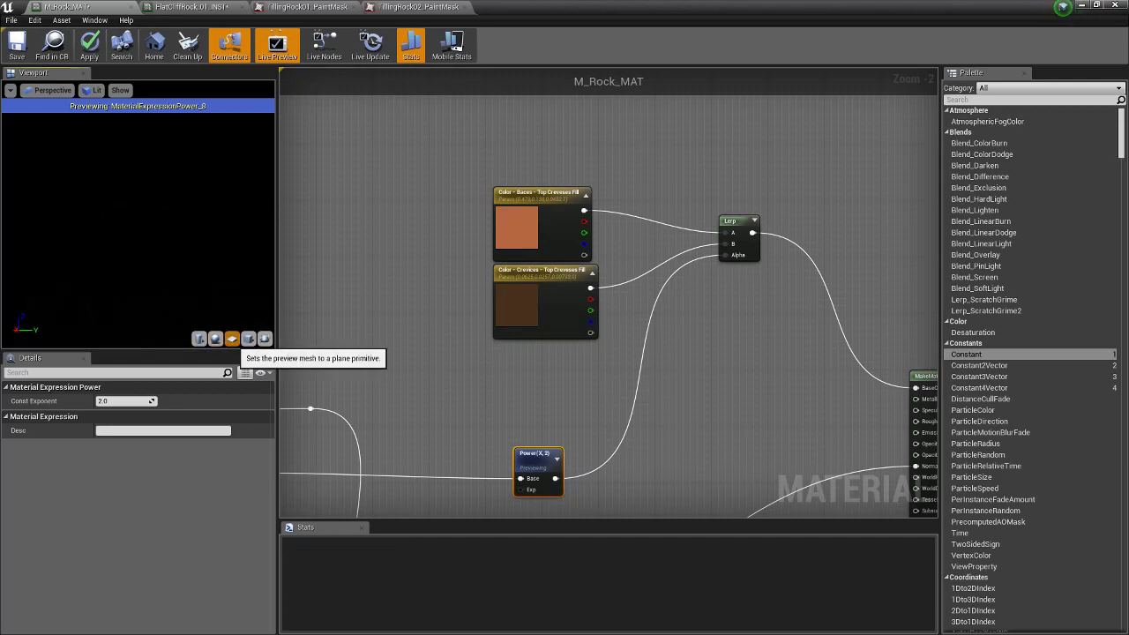
Set the constant multiplied with the Top Creveses Fill section's TexCoord to 1
{"action": "right_click_drag", "start_coordinate": [374, 368], "coordinate": [835, 301]}
{"action": "left_click", "coordinate": [415, 391]}
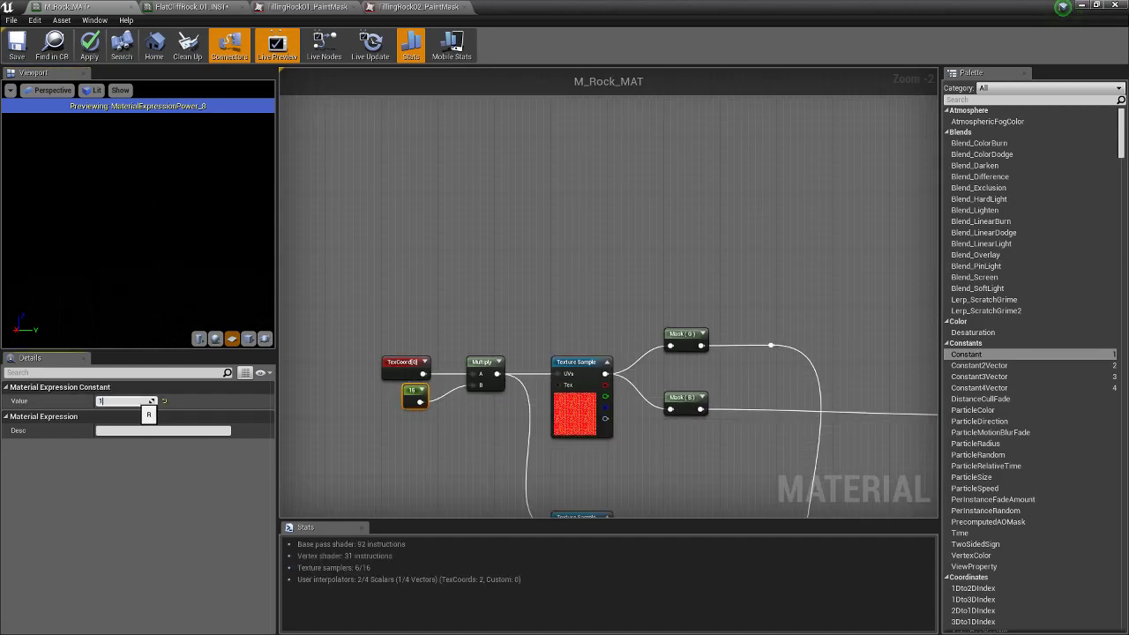
{"action": "type", "text": "1"}
{"action": "key", "text": "Return"}
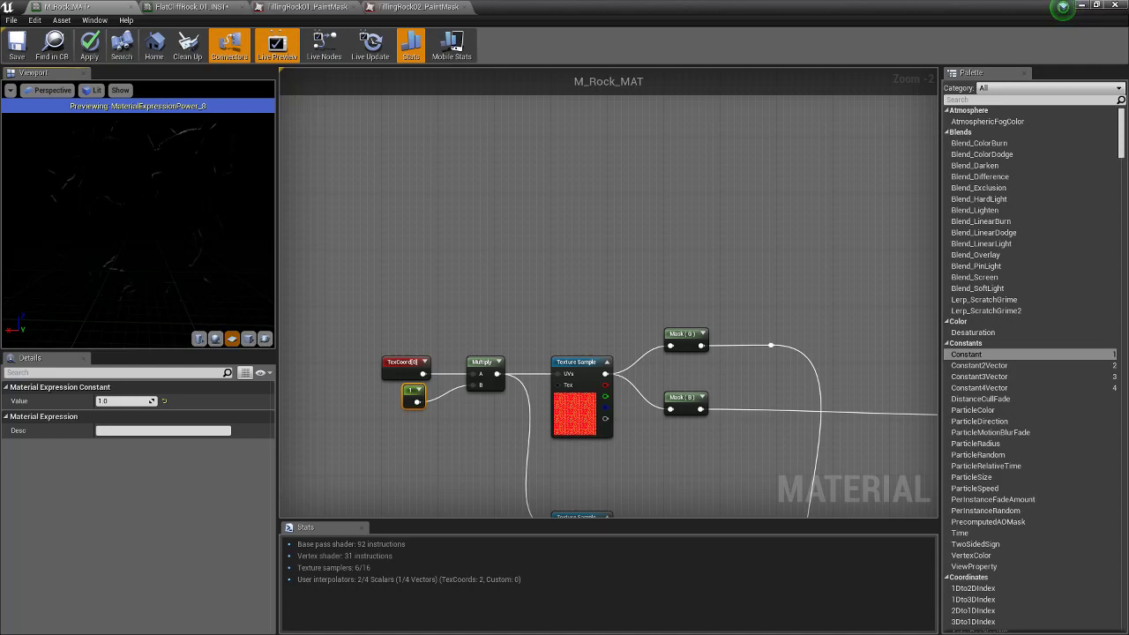
Inspect the Color - Crevices and Color - Baces parameters that feed the Top Creveses Fill Lerp
{"action": "right_click_drag", "start_coordinate": [741, 272], "coordinate": [403, 298]}
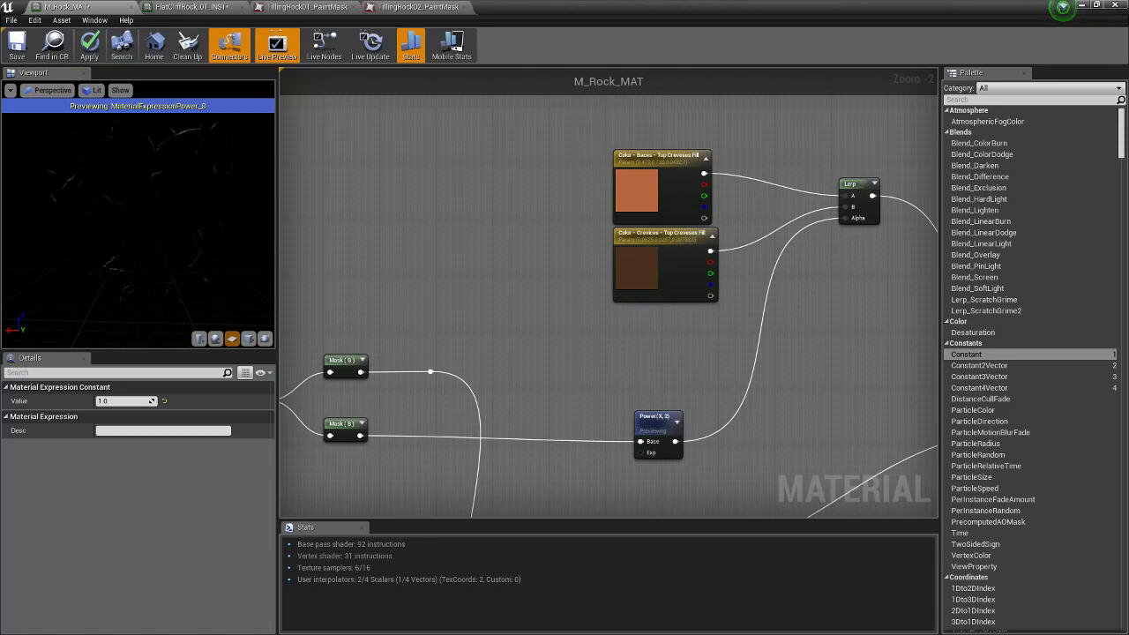
{"action": "right_click_drag", "start_coordinate": [735, 297], "coordinate": [641, 321]}
{"action": "left_click", "coordinate": [569, 295]}
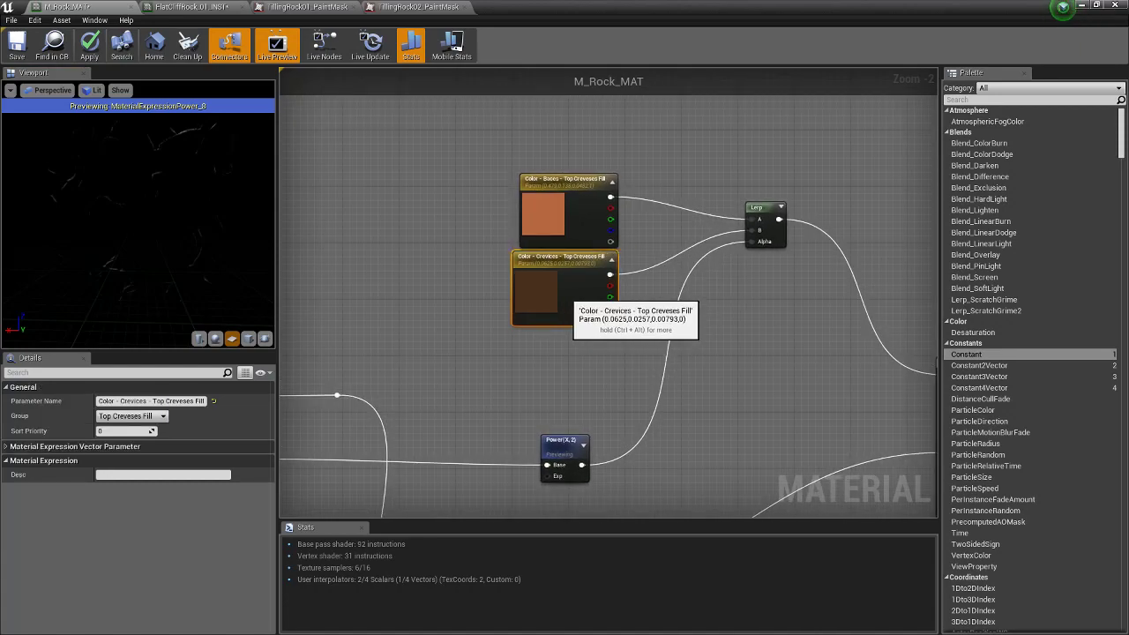
{"action": "right_click", "coordinate": [574, 269]}
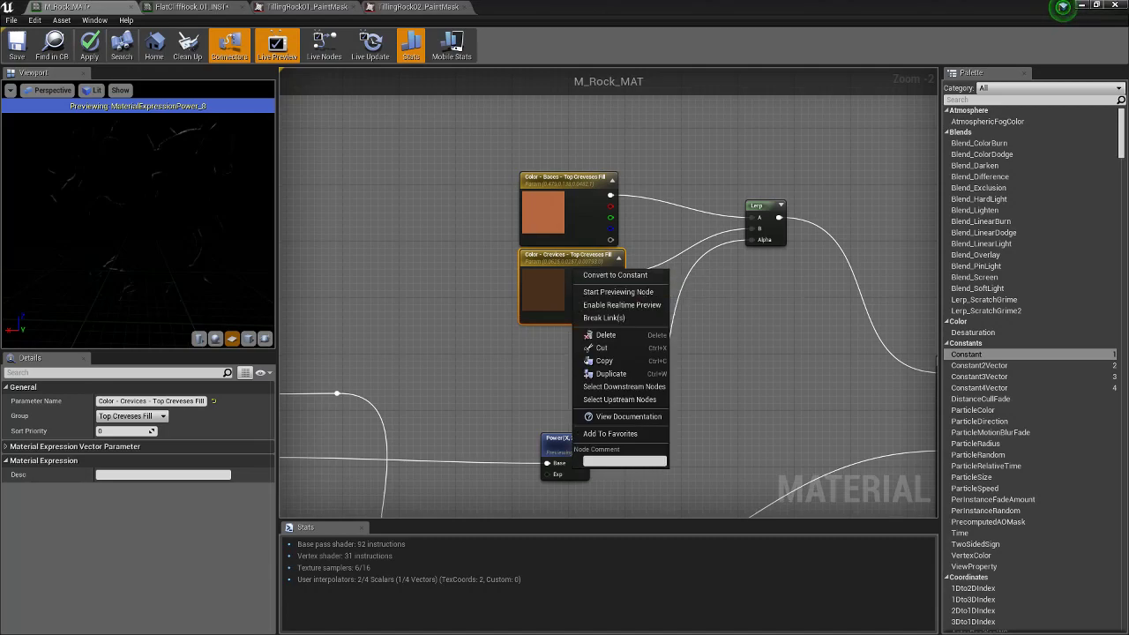
{"action": "left_click", "coordinate": [566, 199]}
{"action": "left_click", "coordinate": [568, 215]}
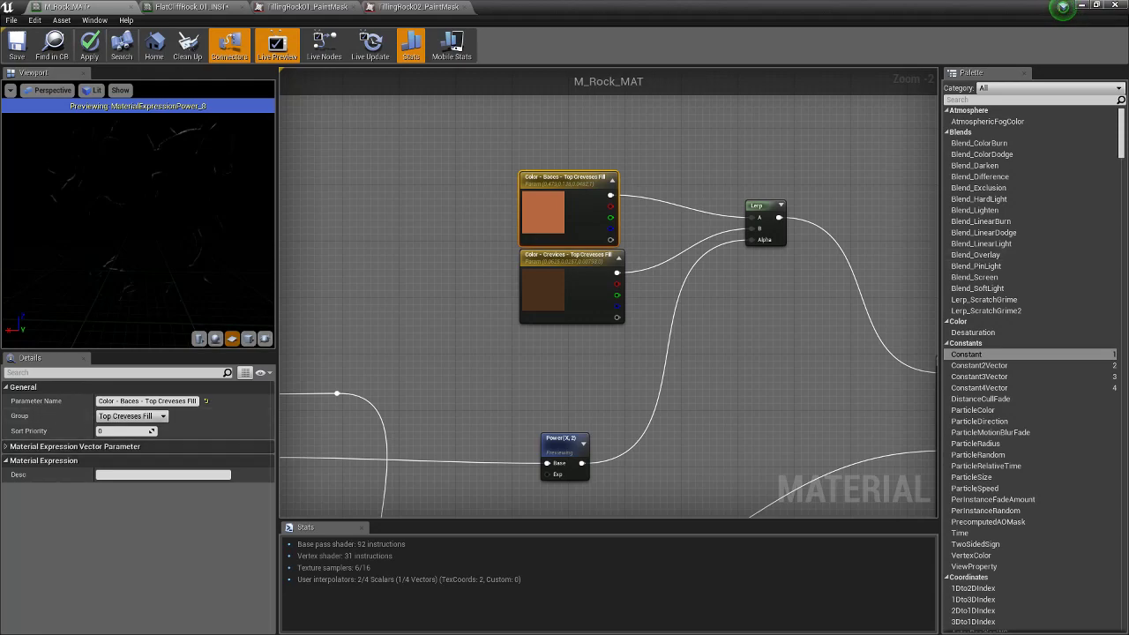
Stop previewing the Power node and review the overall layout of the Top Creveses Fill section
{"action": "right_click", "coordinate": [558, 441]}
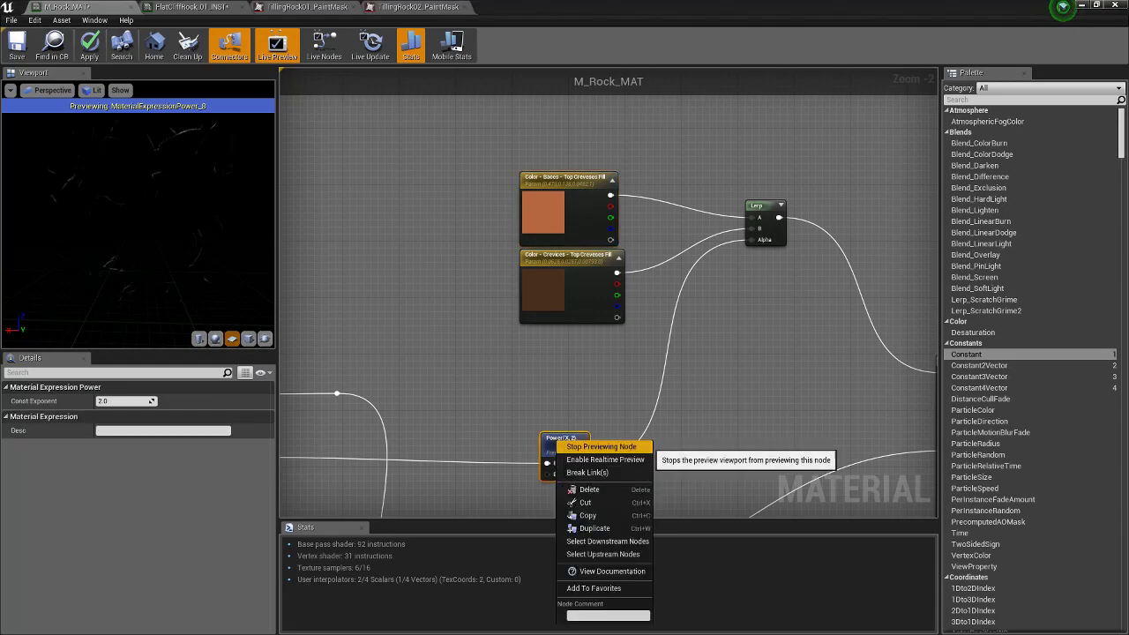
{"action": "left_click", "coordinate": [601, 446]}
{"action": "scroll", "coordinate": [589, 204], "scroll_direction": "down", "scroll_amount": 5}
{"action": "right_click_drag", "start_coordinate": [589, 205], "coordinate": [637, 481]}
{"action": "scroll", "coordinate": [641, 469], "scroll_direction": "down", "scroll_amount": 3}
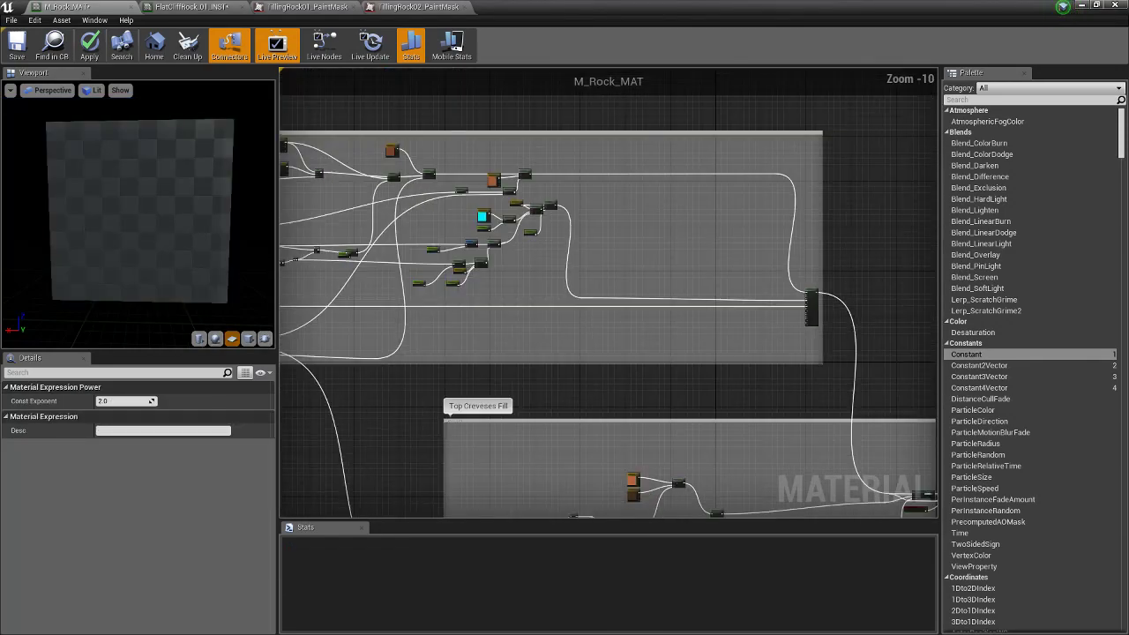
{"action": "right_click_drag", "start_coordinate": [476, 310], "coordinate": [430, 20]}
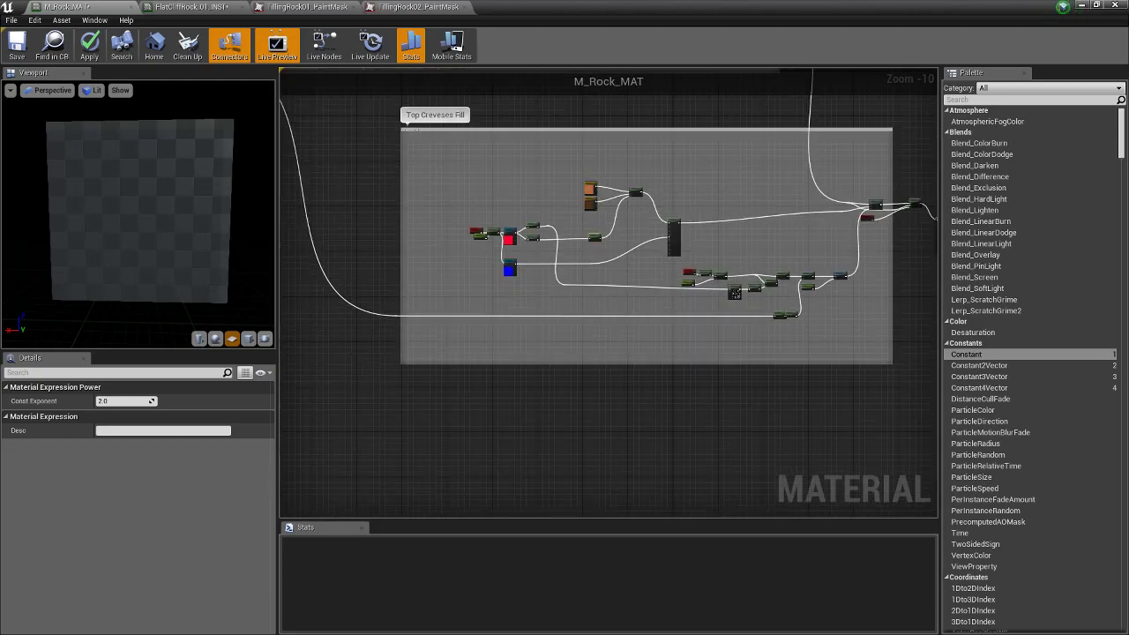
{"action": "scroll", "coordinate": [626, 211], "scroll_direction": "up", "scroll_amount": 5}
{"action": "right_click_drag", "start_coordinate": [772, 319], "coordinate": [613, 286]}
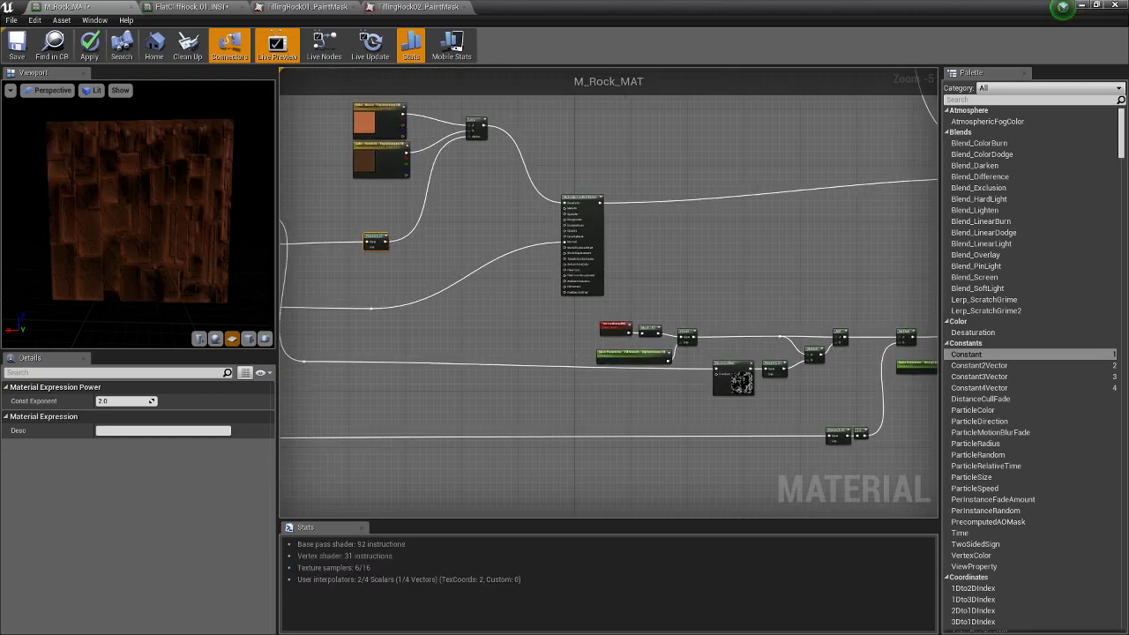
Inspect the MakeMaterialAttributes node in the Top Creveses Fill section, including its BaseColor and Normal connections
{"action": "right_click_drag", "start_coordinate": [518, 210], "coordinate": [678, 212]}
{"action": "right_click_drag", "start_coordinate": [576, 184], "coordinate": [536, 245]}
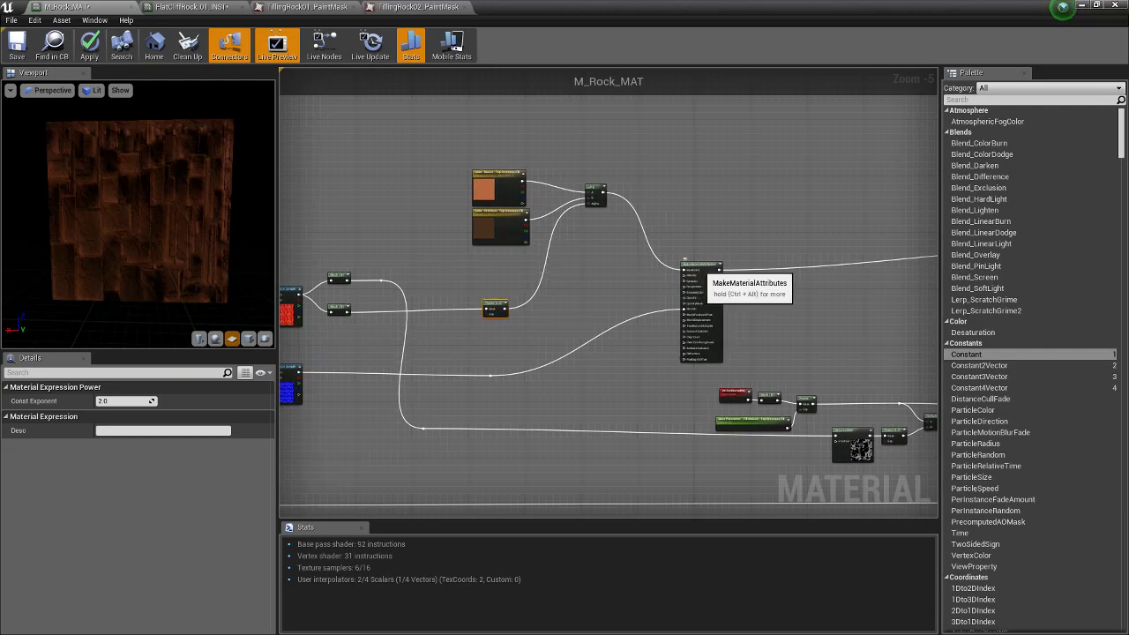
{"action": "left_click", "coordinate": [692, 273]}
{"action": "scroll", "coordinate": [705, 291], "scroll_direction": "up", "scroll_amount": 3}
{"action": "right_click_drag", "start_coordinate": [782, 359], "coordinate": [785, 320]}
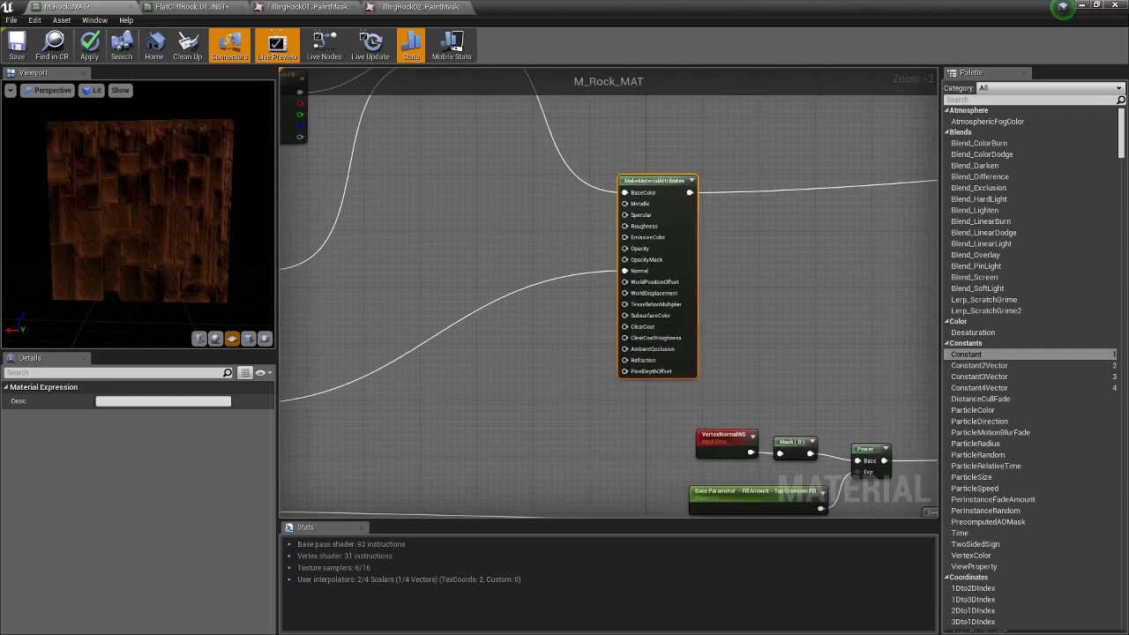
{"action": "right_click_drag", "start_coordinate": [533, 310], "coordinate": [642, 265]}
{"action": "right_click_drag", "start_coordinate": [791, 186], "coordinate": [507, 232]}
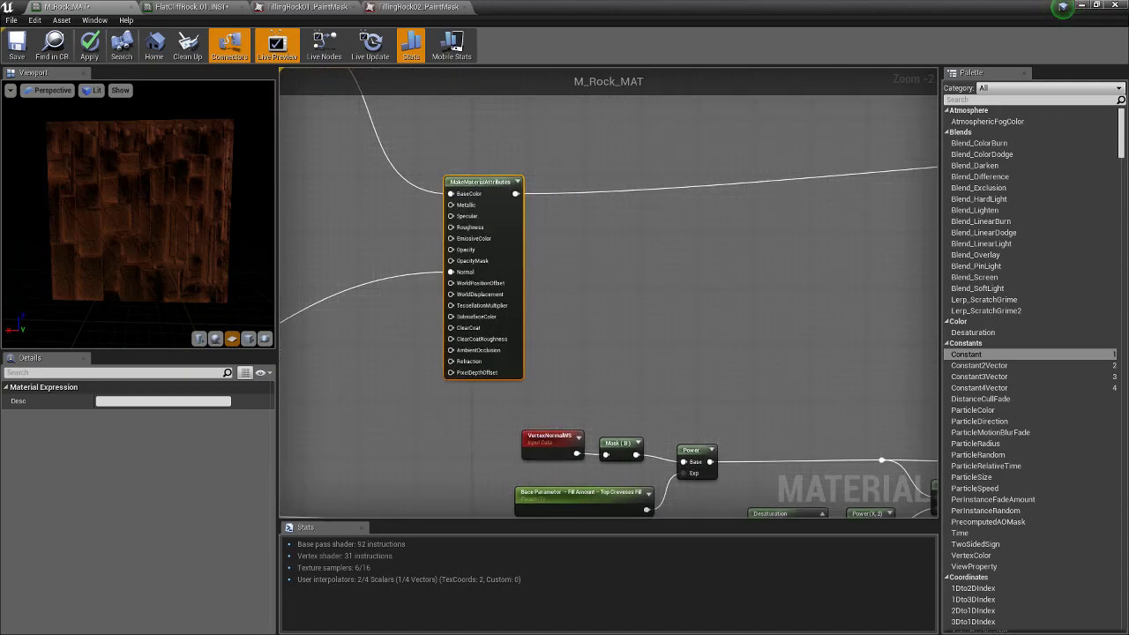
{"action": "left_click", "coordinate": [520, 146]}
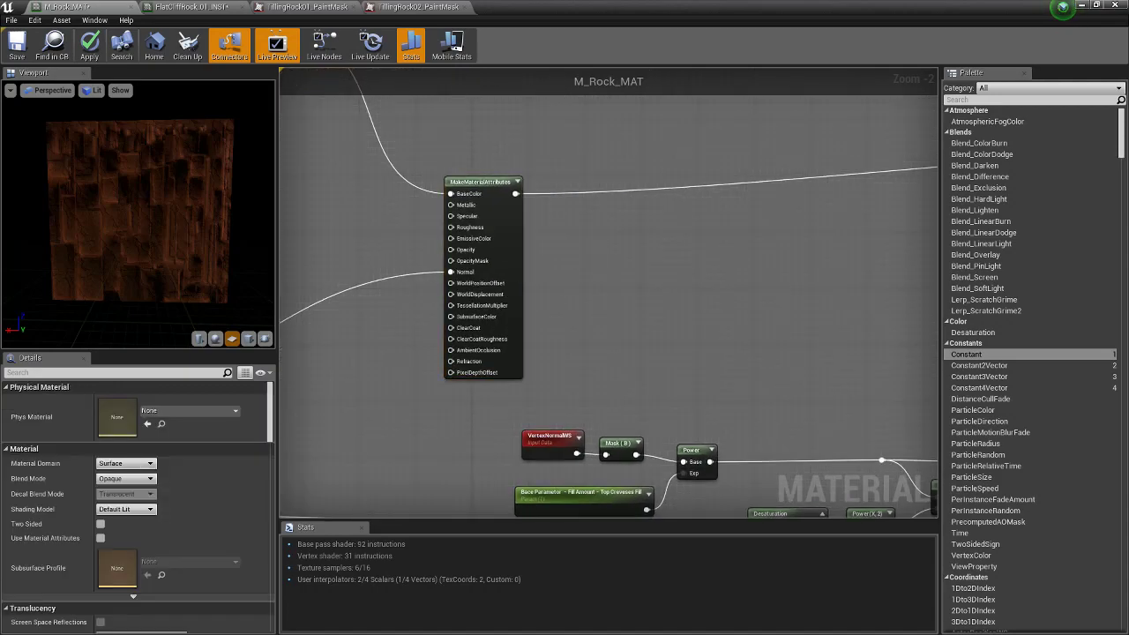
Highlight the texture, mask, color and Lerp nodes of the Top Creveses Fill section to review what feeds its attributes
{"action": "right_click_drag", "start_coordinate": [408, 282], "coordinate": [839, 367]}
{"action": "scroll", "coordinate": [482, 327], "scroll_direction": "down", "scroll_amount": 3}
{"action": "left_click_drag", "start_coordinate": [351, 215], "coordinate": [820, 472]}
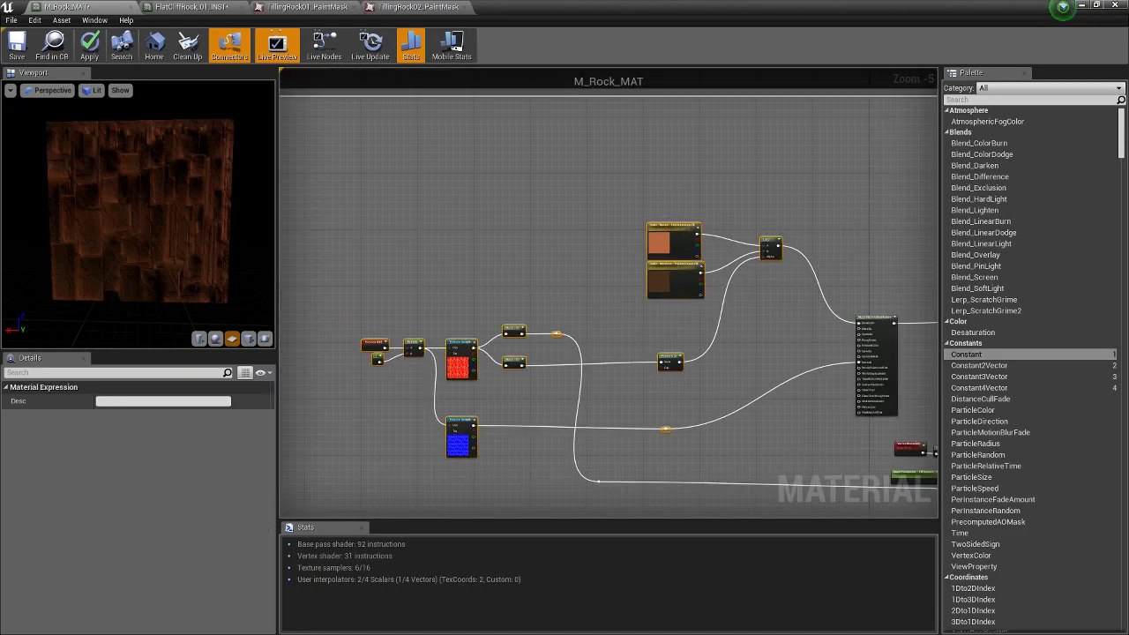
{"action": "scroll", "coordinate": [406, 226], "scroll_direction": "down", "scroll_amount": 1}
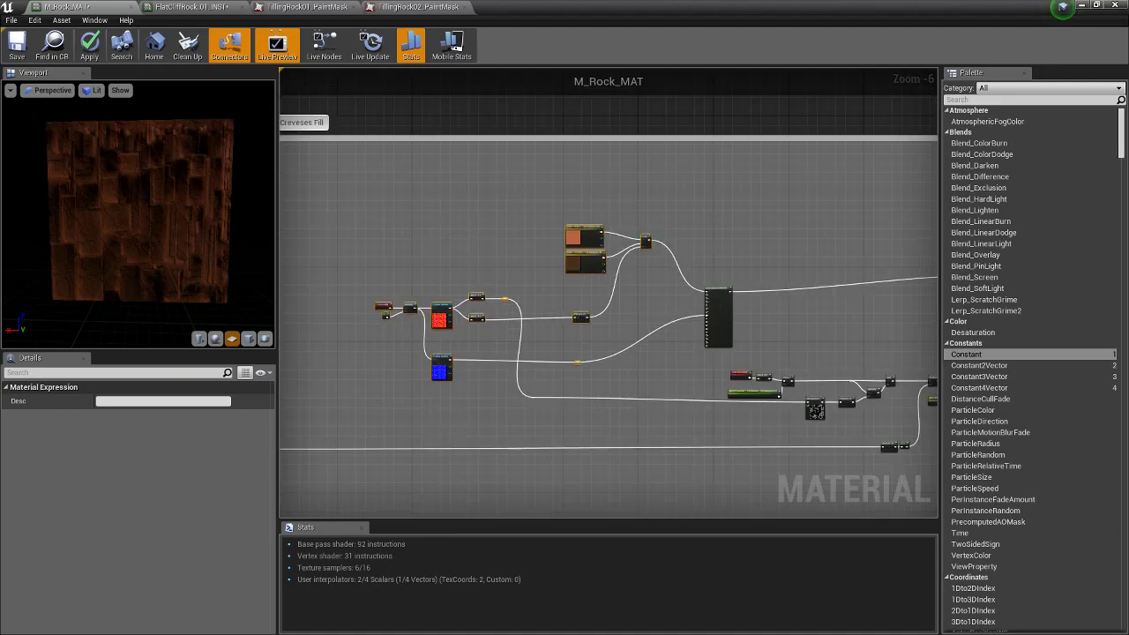
{"action": "right_click_drag", "start_coordinate": [405, 226], "coordinate": [384, 212]}
{"action": "left_click_drag", "start_coordinate": [360, 177], "coordinate": [651, 388]}
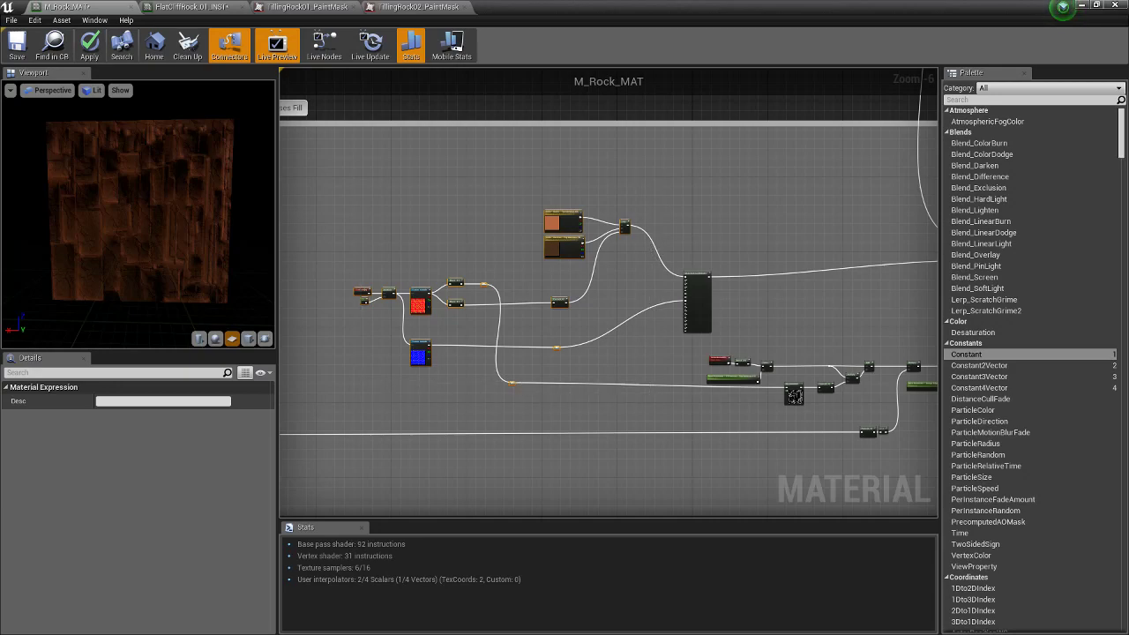
{"action": "left_click", "coordinate": [650, 388]}
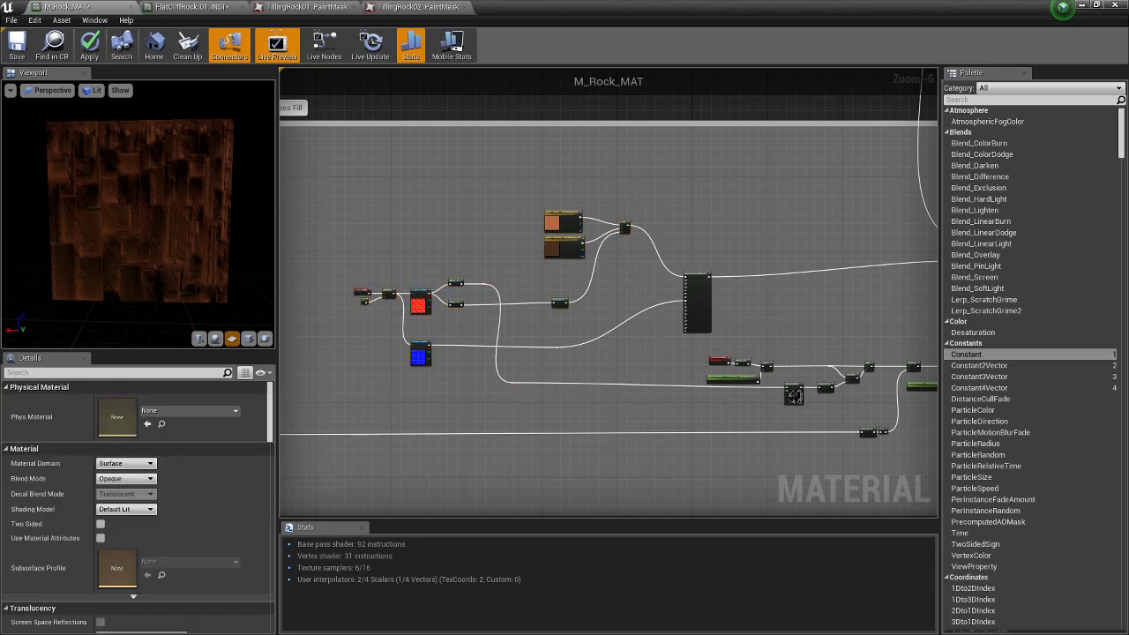
Examine the MakeMaterialAttributes node's inputs and how the Lerp and normal texture connect to it
{"action": "right_click_drag", "start_coordinate": [670, 250], "coordinate": [611, 250]}
{"action": "scroll", "coordinate": [632, 288], "scroll_direction": "up", "scroll_amount": 5}
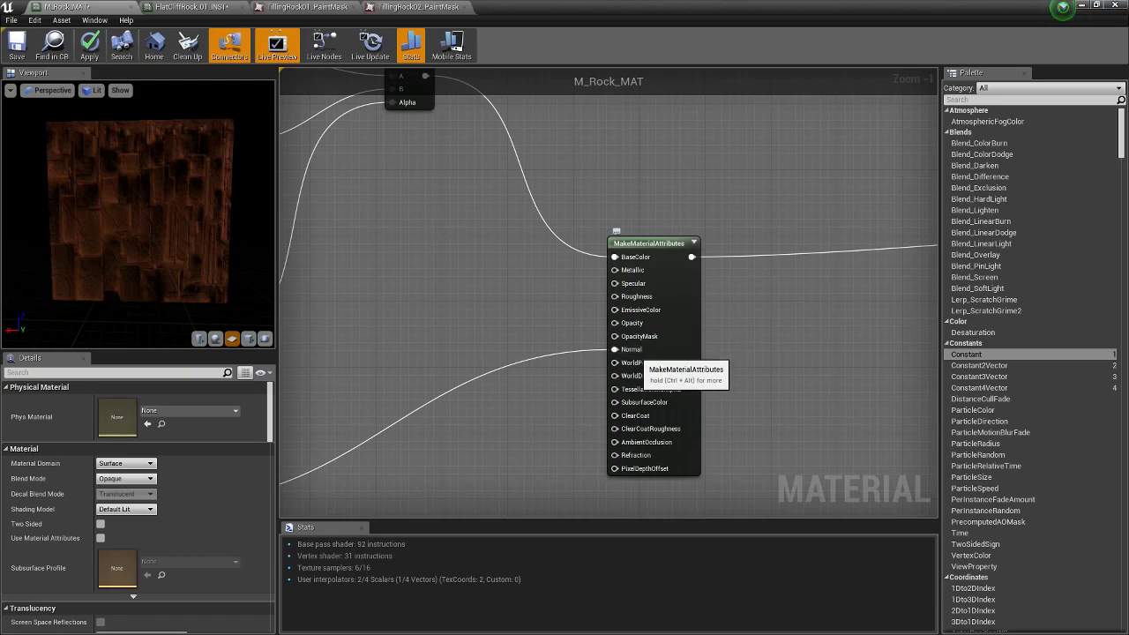
{"action": "left_click", "coordinate": [664, 283]}
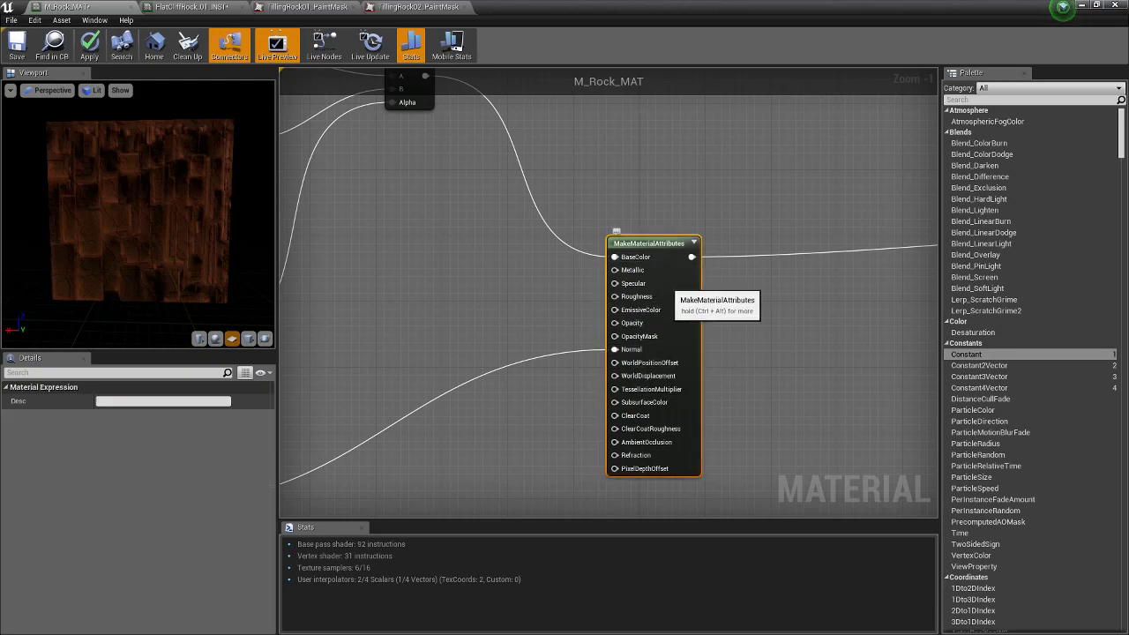
{"action": "right_click_drag", "start_coordinate": [664, 283], "coordinate": [516, 199]}
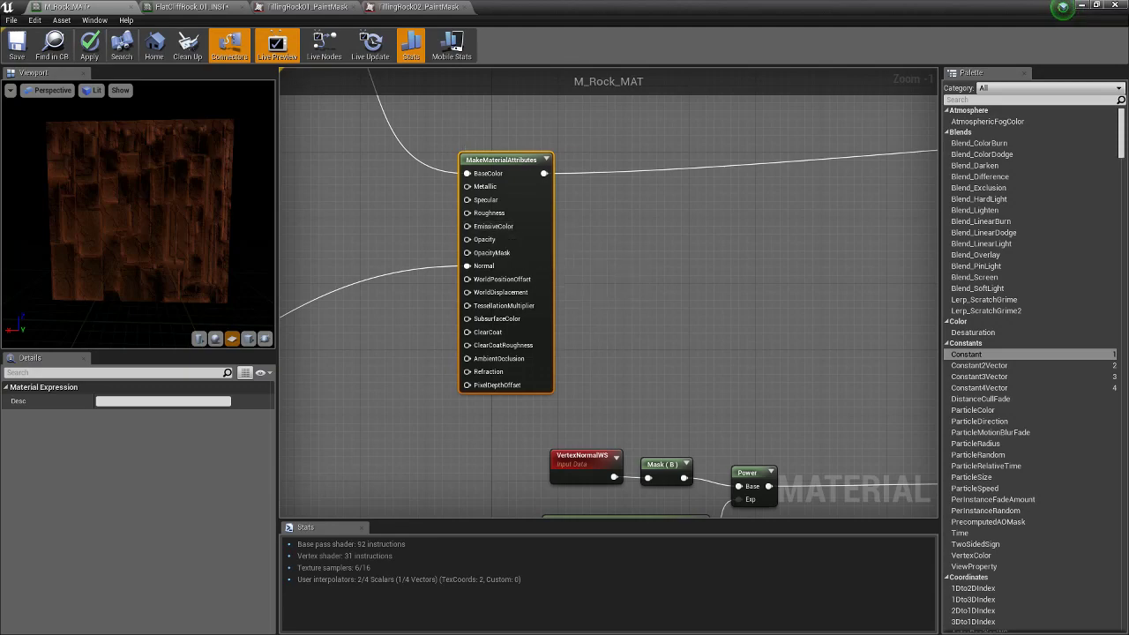
{"action": "right_click_drag", "start_coordinate": [617, 274], "coordinate": [573, 264]}
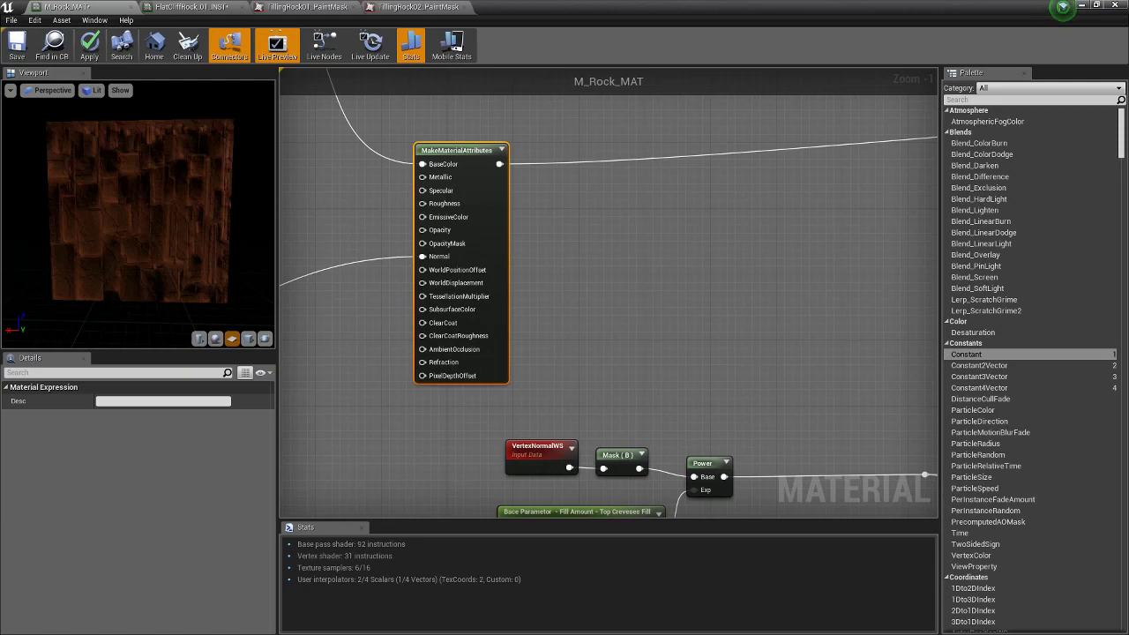
{"action": "right_click_drag", "start_coordinate": [609, 280], "coordinate": [677, 212]}
{"action": "scroll", "coordinate": [627, 245], "scroll_direction": "down", "scroll_amount": 3}
{"action": "right_click_drag", "start_coordinate": [627, 245], "coordinate": [819, 335]}
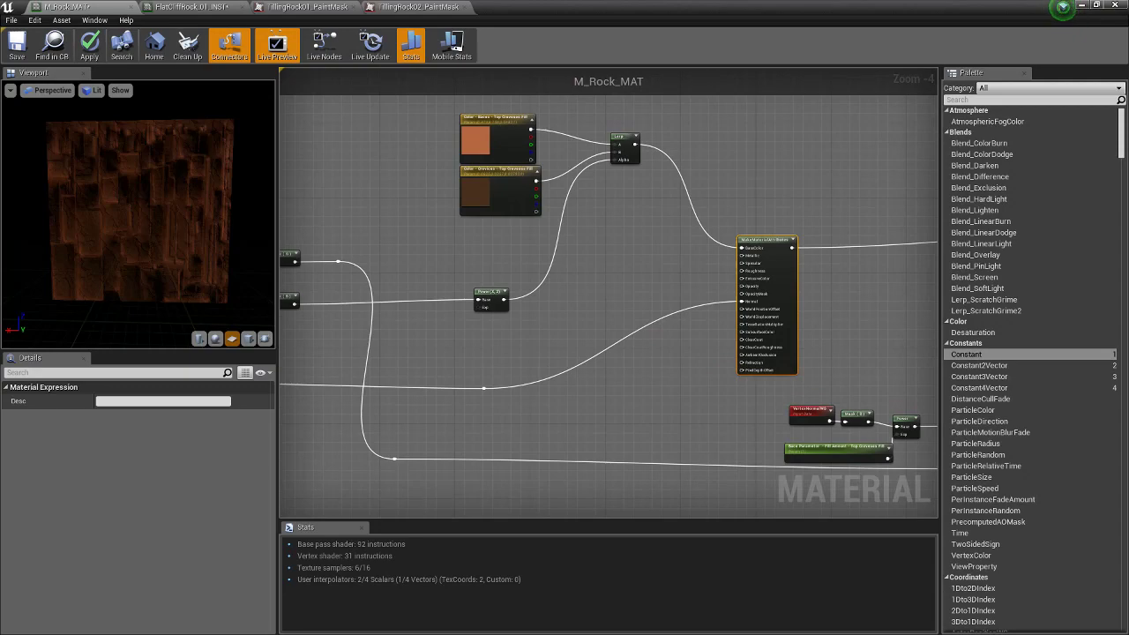
Examine the rock surface up close on the preview plane
{"action": "left_click_drag", "start_coordinate": [139, 214], "coordinate": [132, 214]}
{"action": "right_click_drag", "start_coordinate": [133, 214], "coordinate": [167, 185]}
{"action": "left_click_drag", "start_coordinate": [168, 185], "coordinate": [145, 203]}
{"action": "mouse_move", "coordinate": [146, 203]}
{"action": "right_mouse_down"}
{"action": "mouse_move", "coordinate": [132, 220]}
{"action": "mouse_move", "coordinate": [149, 198]}
{"action": "right_mouse_up"}
{"action": "left_click_drag", "start_coordinate": [149, 198], "coordinate": [132, 212]}
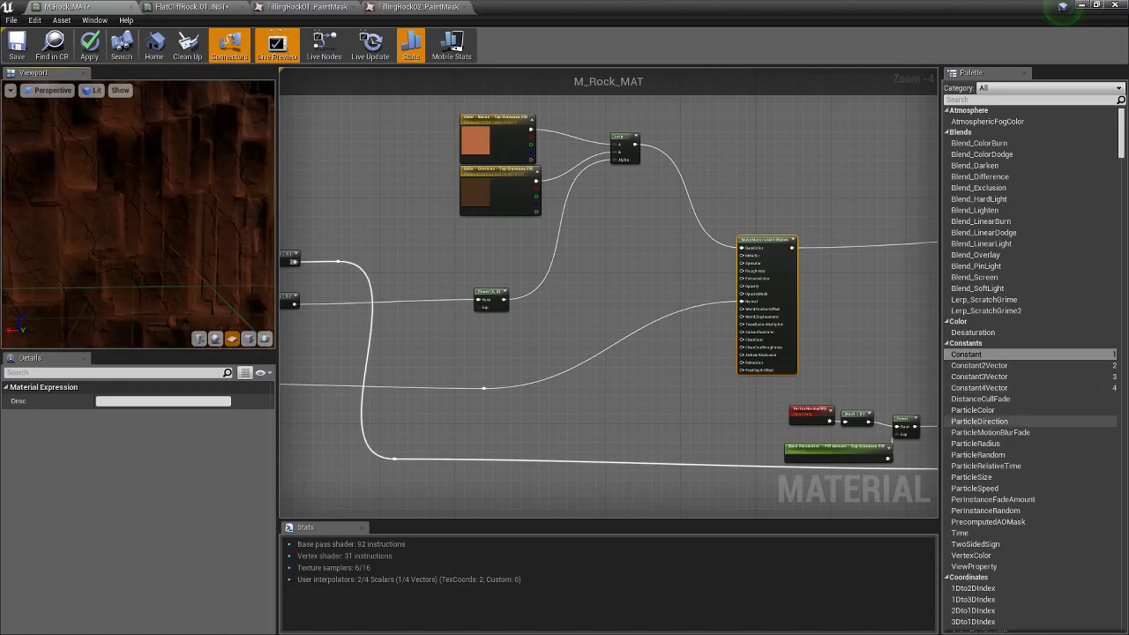
Review the Top Creveses Fill color and texture nodes as one group, along with the mask chain beside them
{"action": "right_click_drag", "start_coordinate": [568, 307], "coordinate": [696, 385]}
{"action": "left_click_drag", "start_coordinate": [532, 174], "coordinate": [705, 336]}
{"action": "right_click_drag", "start_coordinate": [786, 351], "coordinate": [600, 282]}
{"action": "scroll", "coordinate": [829, 276], "scroll_direction": "down", "scroll_amount": 2}
{"action": "left_click_drag", "start_coordinate": [403, 163], "coordinate": [735, 396]}
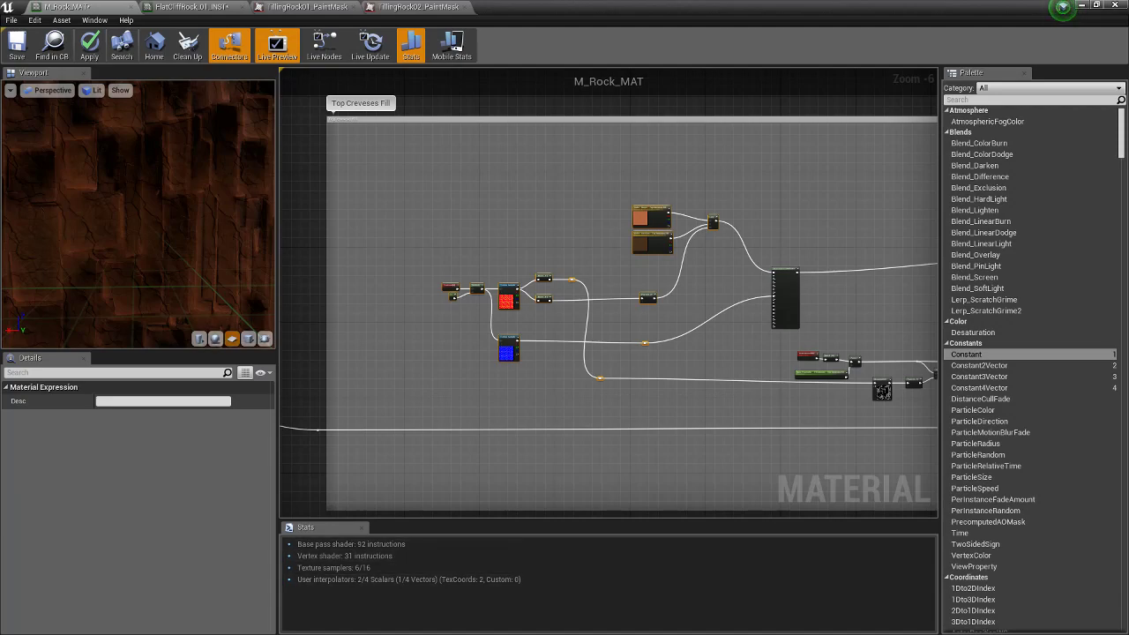
{"action": "right_click_drag", "start_coordinate": [691, 320], "coordinate": [519, 296]}
{"action": "right_click_drag", "start_coordinate": [644, 250], "coordinate": [428, 275]}
{"action": "scroll", "coordinate": [573, 251], "scroll_direction": "up", "scroll_amount": 2}
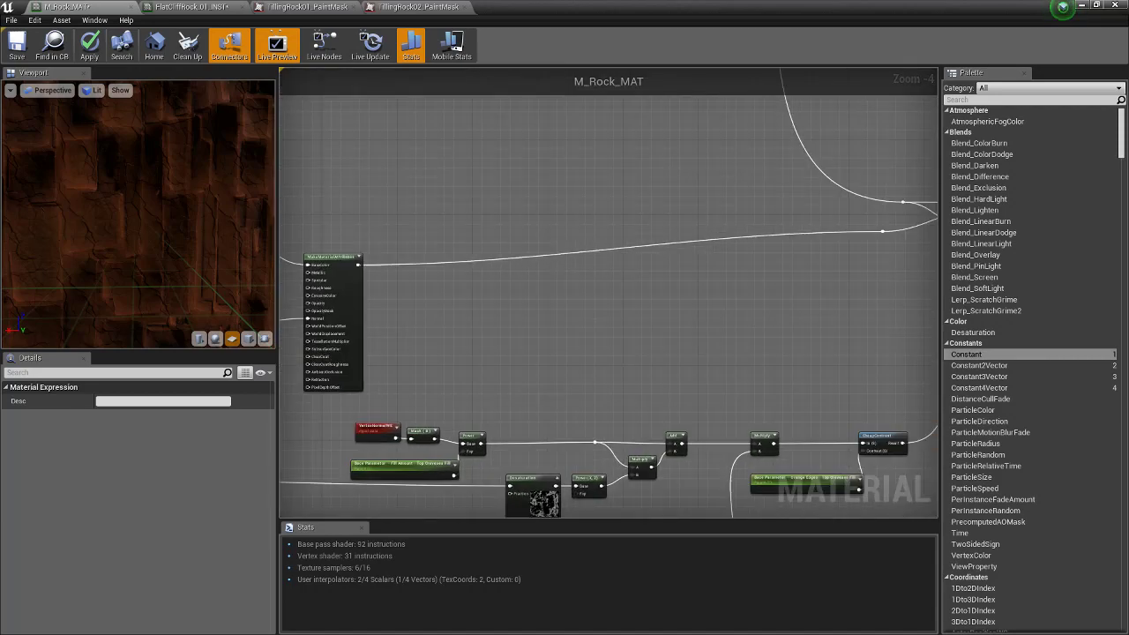
Trace the MakeMaterialAttributes output from the Top Creveses Fill section to the nodes that combine both material sections
{"action": "right_click_drag", "start_coordinate": [584, 334], "coordinate": [707, 298]}
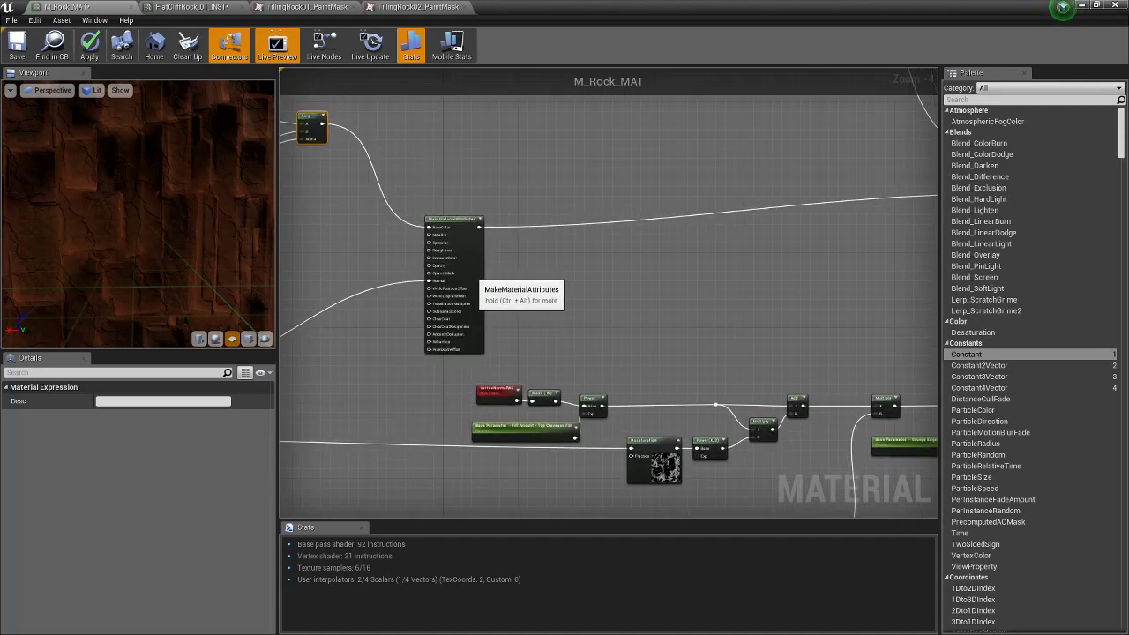
{"action": "scroll", "coordinate": [467, 245], "scroll_direction": "up", "scroll_amount": 2}
{"action": "left_click", "coordinate": [469, 249]}
{"action": "right_click_drag", "start_coordinate": [806, 265], "coordinate": [668, 237]}
{"action": "right_click_drag", "start_coordinate": [815, 255], "coordinate": [592, 316]}
{"action": "scroll", "coordinate": [782, 282], "scroll_direction": "down", "scroll_amount": 2}
{"action": "right_click_drag", "start_coordinate": [675, 221], "coordinate": [744, 408]}
{"action": "scroll", "coordinate": [668, 358], "scroll_direction": "down", "scroll_amount": 4}
{"action": "right_click_drag", "start_coordinate": [573, 297], "coordinate": [720, 402]}
{"action": "scroll", "coordinate": [721, 402], "scroll_direction": "down", "scroll_amount": 3}
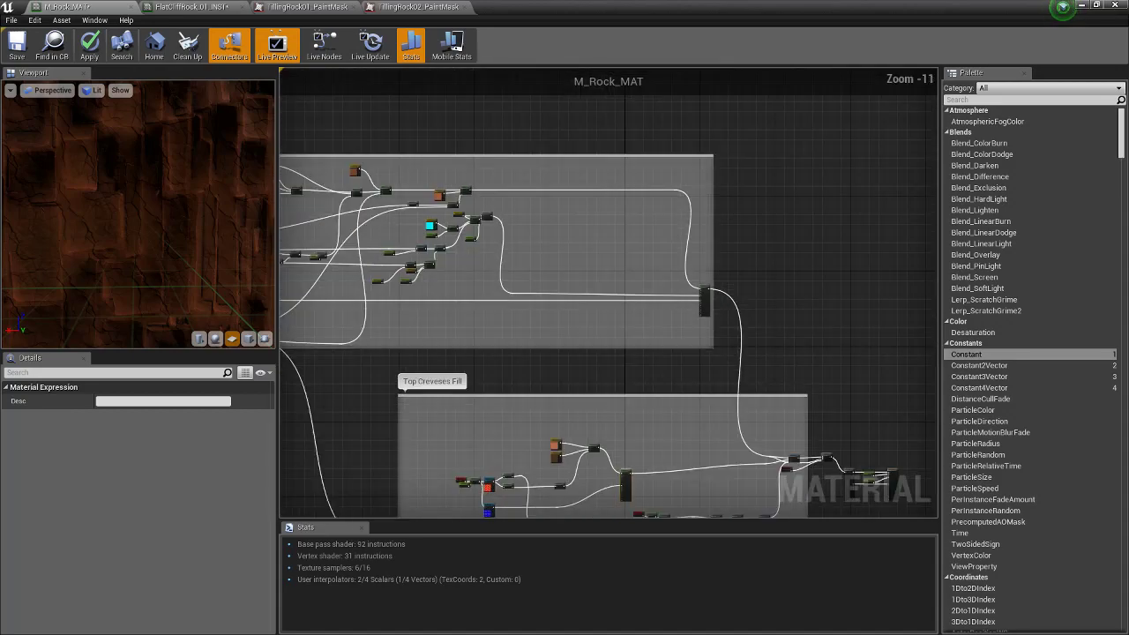
Highlight the whole Baces Matireal section and follow its output to the layer blend
{"action": "right_click_drag", "start_coordinate": [564, 353], "coordinate": [716, 375]}
{"action": "right_click_drag", "start_coordinate": [359, 248], "coordinate": [398, 272]}
{"action": "left_click_drag", "start_coordinate": [302, 162], "coordinate": [919, 430]}
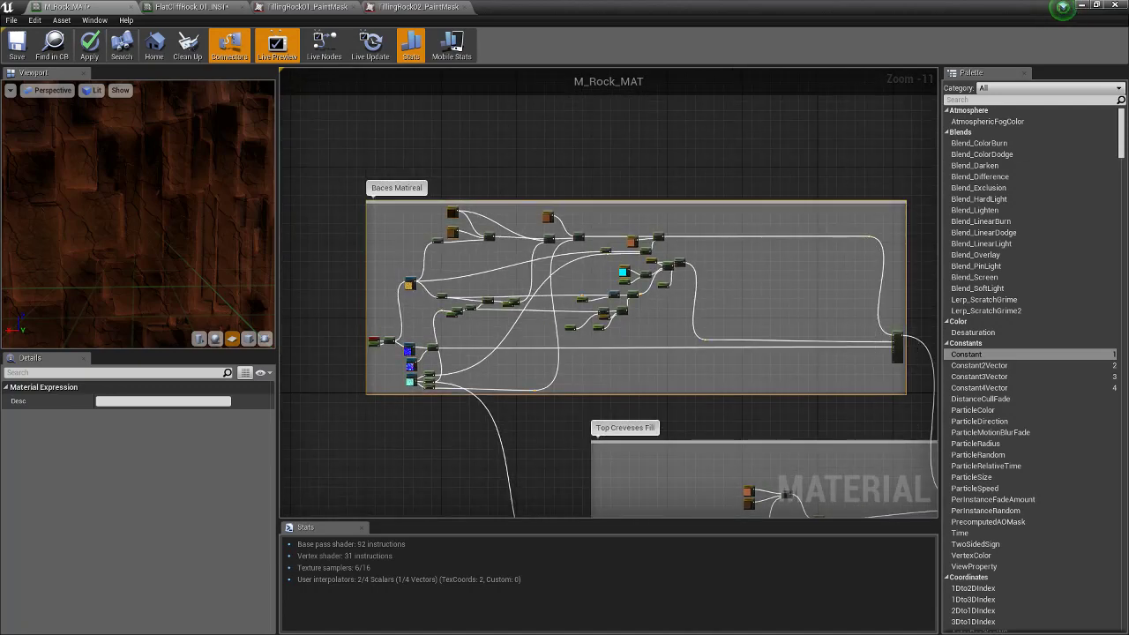
{"action": "right_click_drag", "start_coordinate": [919, 430], "coordinate": [559, 226]}
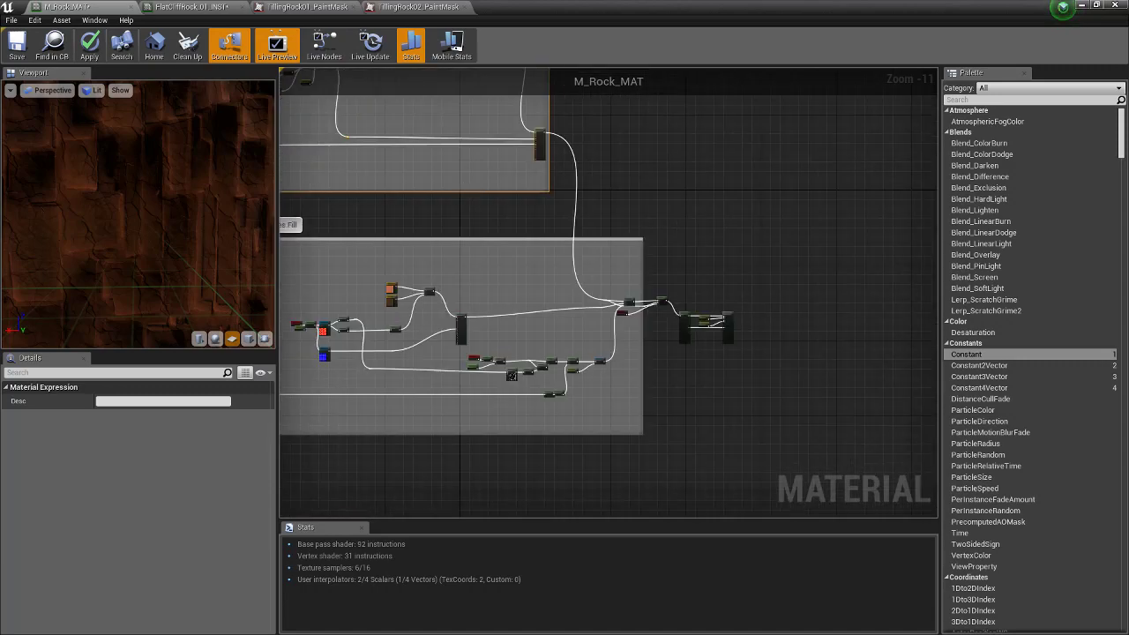
Inspect the MatLayerBlend_Standard node, including its Base Material, Top Material and Alpha inputs and its link to the Switch
{"action": "scroll", "coordinate": [610, 297], "scroll_direction": "up", "scroll_amount": 7}
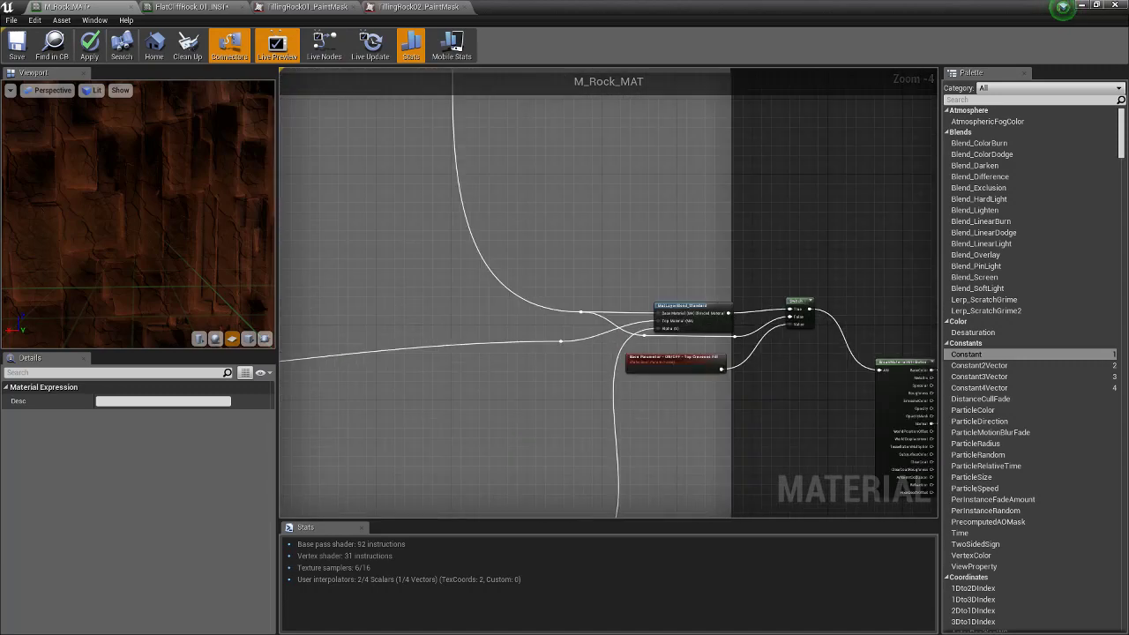
{"action": "left_click", "coordinate": [641, 320]}
{"action": "right_click_drag", "start_coordinate": [641, 321], "coordinate": [588, 251]}
{"action": "scroll", "coordinate": [588, 251], "scroll_direction": "up", "scroll_amount": 3}
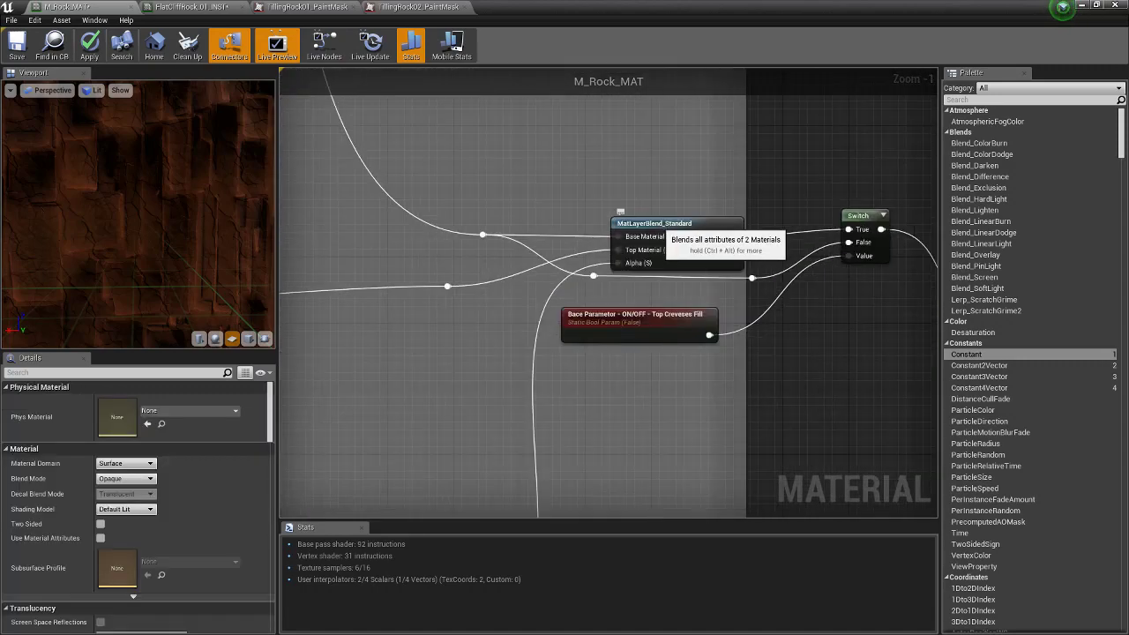
{"action": "left_click", "coordinate": [644, 247]}
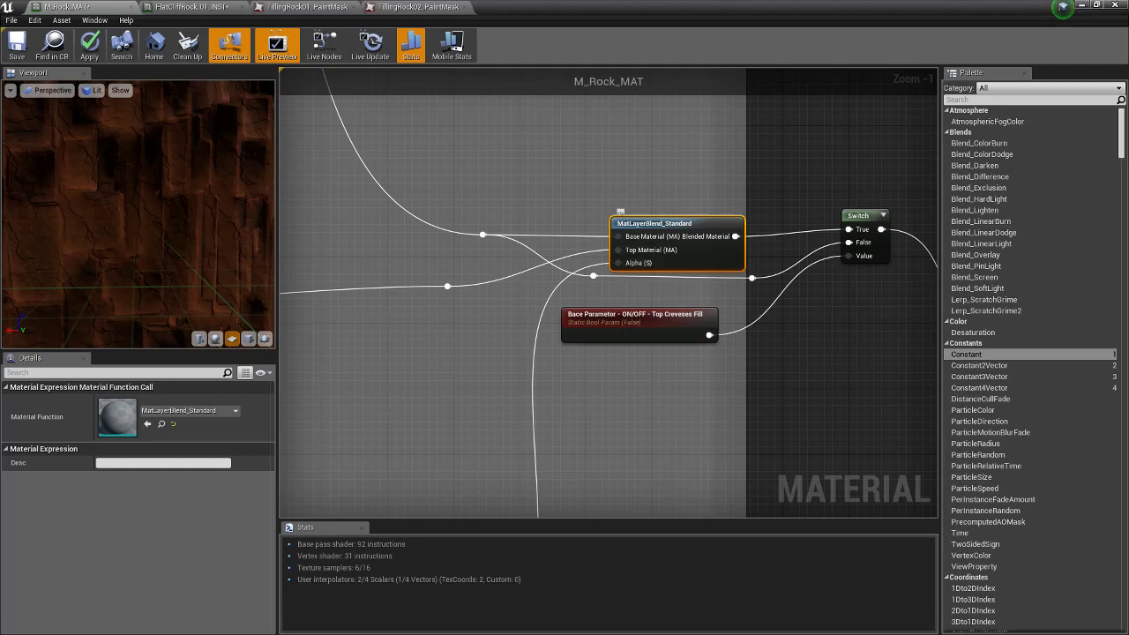
{"action": "right_click_drag", "start_coordinate": [779, 320], "coordinate": [544, 287]}
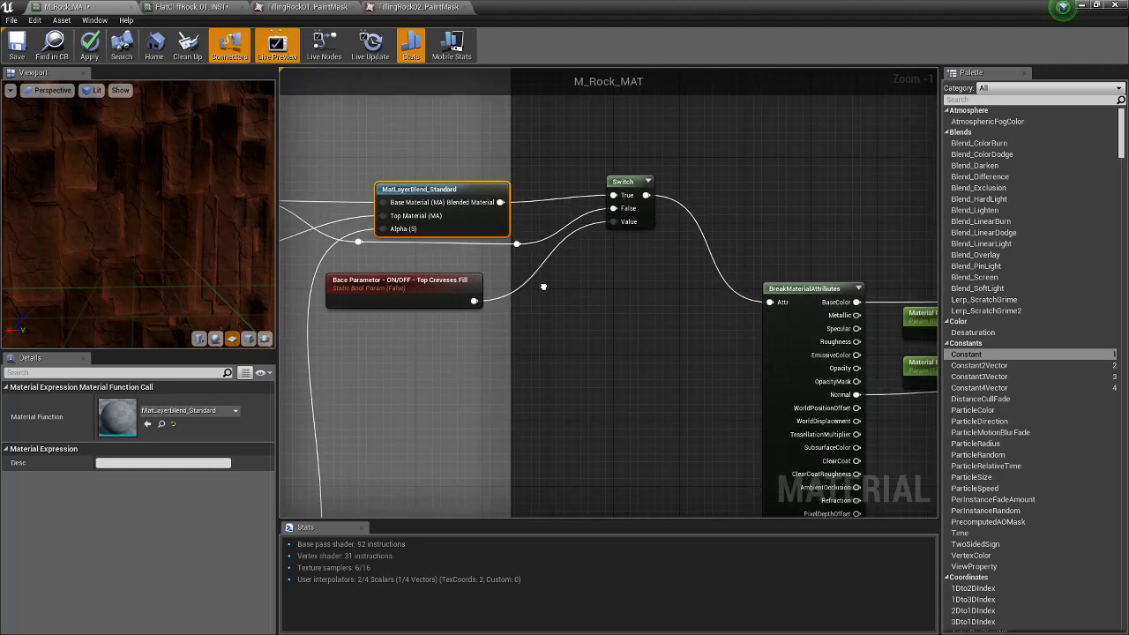
Shift the Switch node slightly to line up with MatLayerBlend_Standard, and move the ON/OFF - Top Creveses Fill parameter lower
{"action": "left_click_drag", "start_coordinate": [618, 175], "coordinate": [618, 183]}
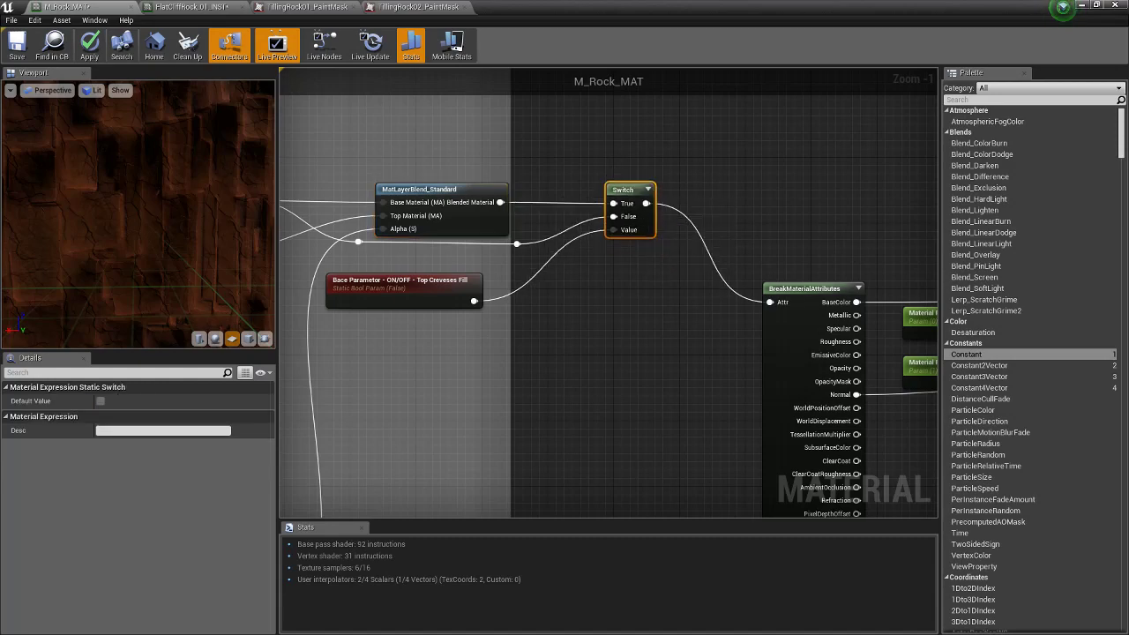
{"action": "right_click_drag", "start_coordinate": [558, 307], "coordinate": [796, 304]}
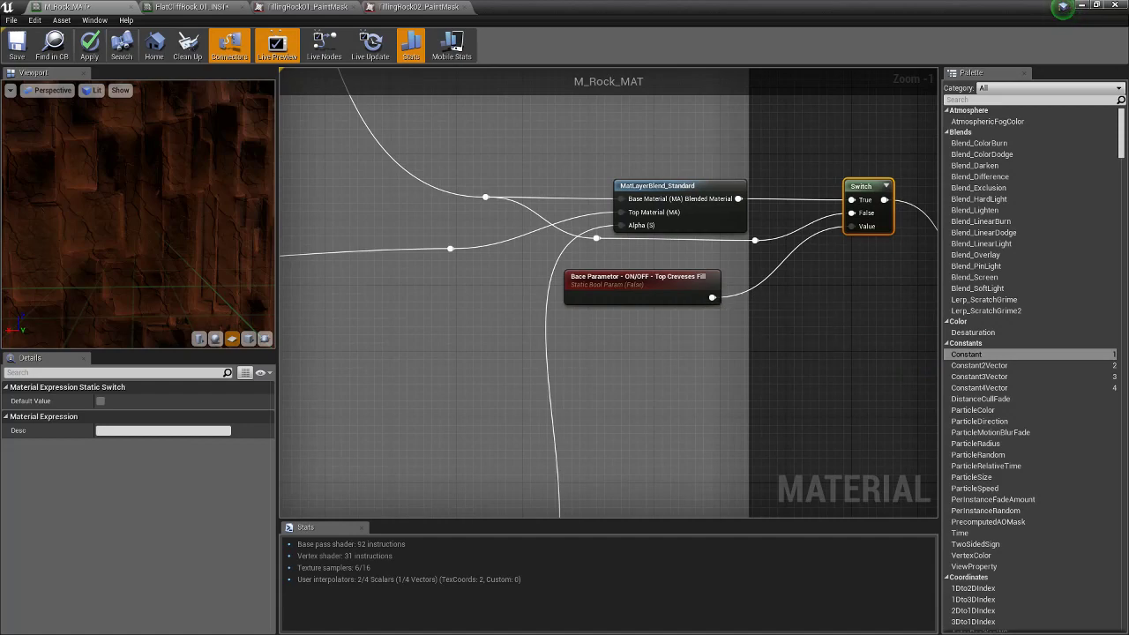
{"action": "left_click_drag", "start_coordinate": [626, 282], "coordinate": [645, 312]}
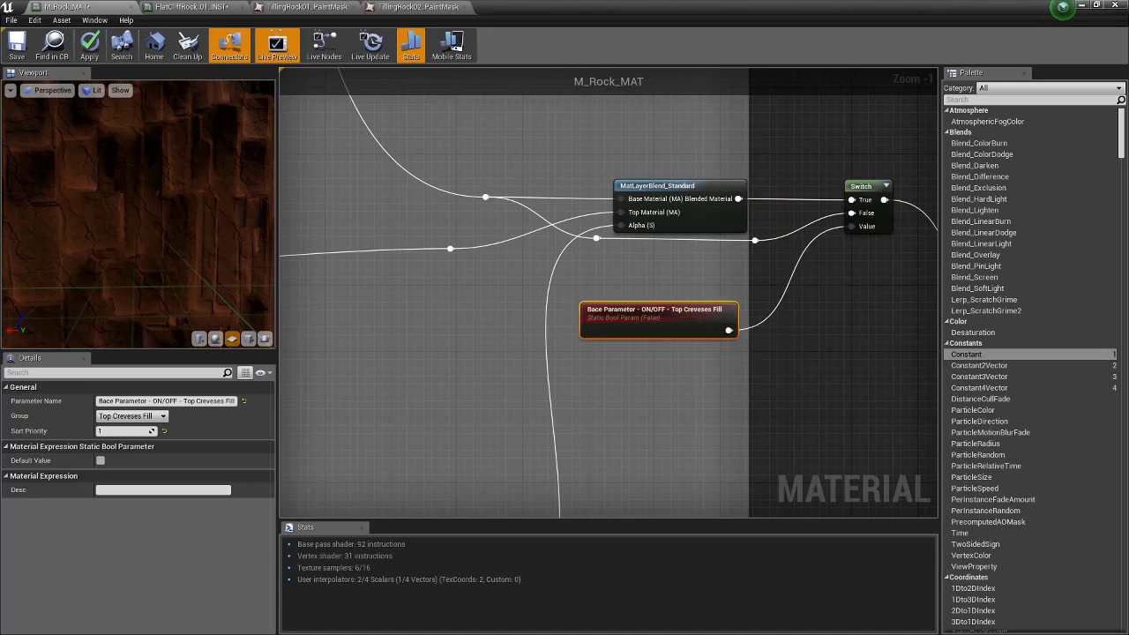
Search the available material nodes for "bool", and close the list without adding a node
{"action": "right_click_drag", "start_coordinate": [558, 438], "coordinate": [667, 320]}
{"action": "scroll", "coordinate": [763, 340], "scroll_direction": "down", "scroll_amount": 2}
{"action": "right_click_drag", "start_coordinate": [763, 340], "coordinate": [641, 366]}
{"action": "right_click_drag", "start_coordinate": [734, 283], "coordinate": [732, 282]}
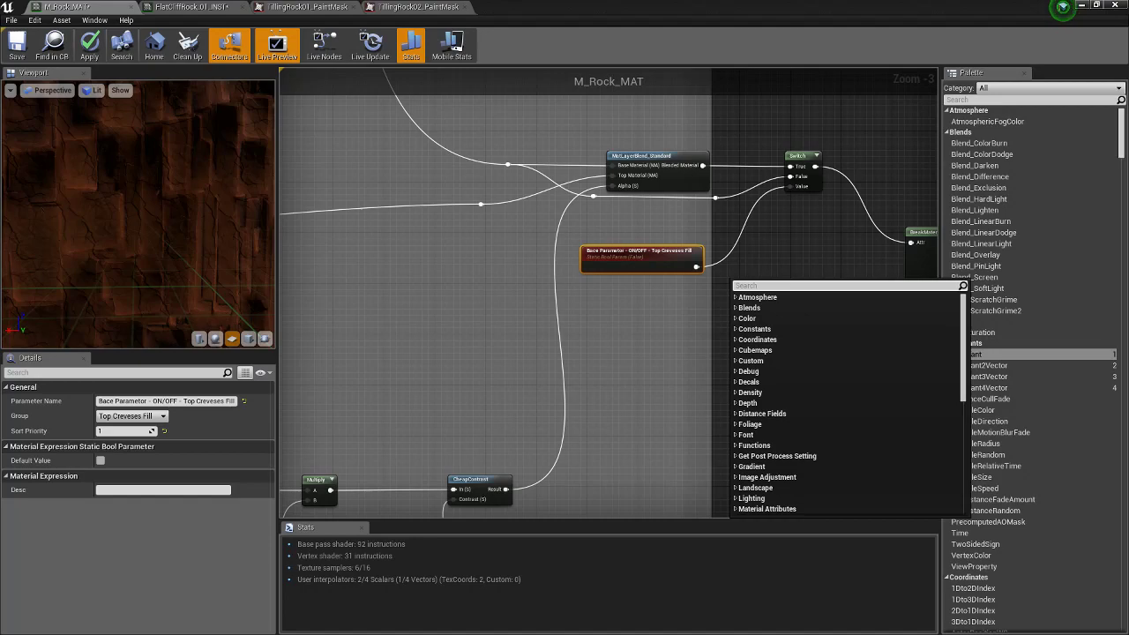
{"action": "type", "text": "bool"}
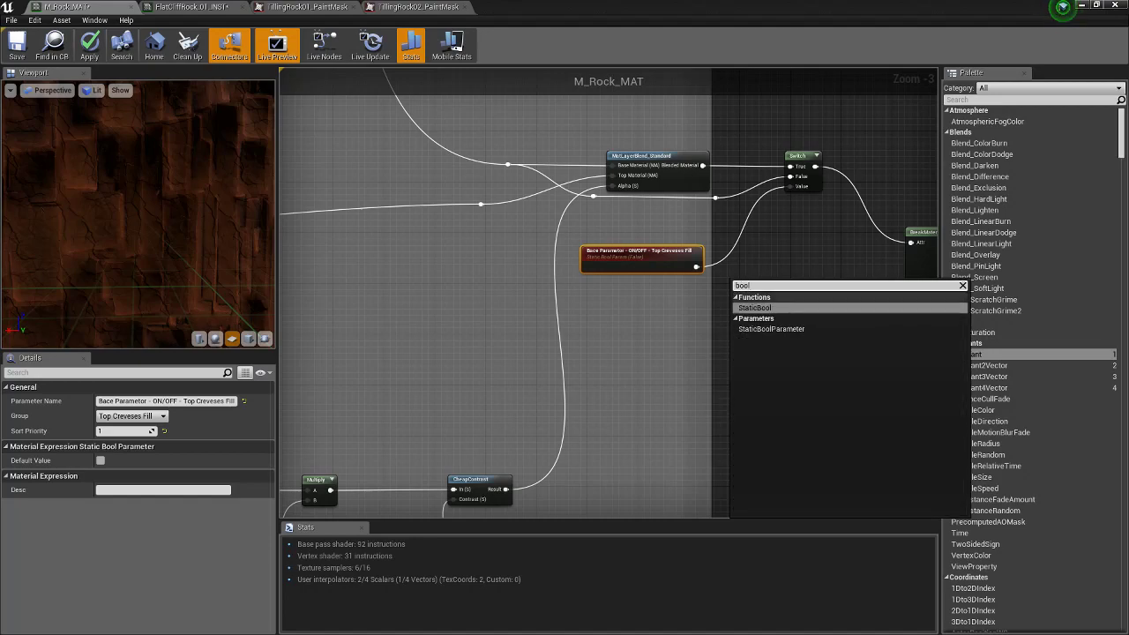
{"action": "left_click", "coordinate": [788, 231]}
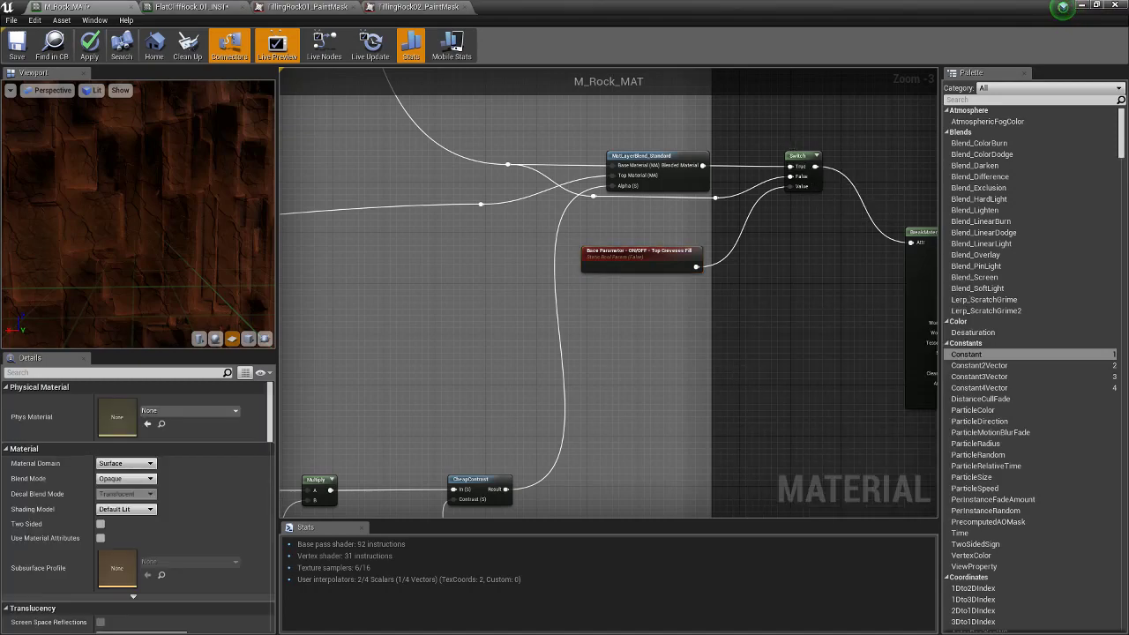
Inspect the Grunge Edges parameter and the mask chain that feeds the Top Creveses Fill blend alpha
{"action": "scroll", "coordinate": [794, 292], "scroll_direction": "down", "scroll_amount": 1}
{"action": "right_click_drag", "start_coordinate": [684, 362], "coordinate": [899, 182]}
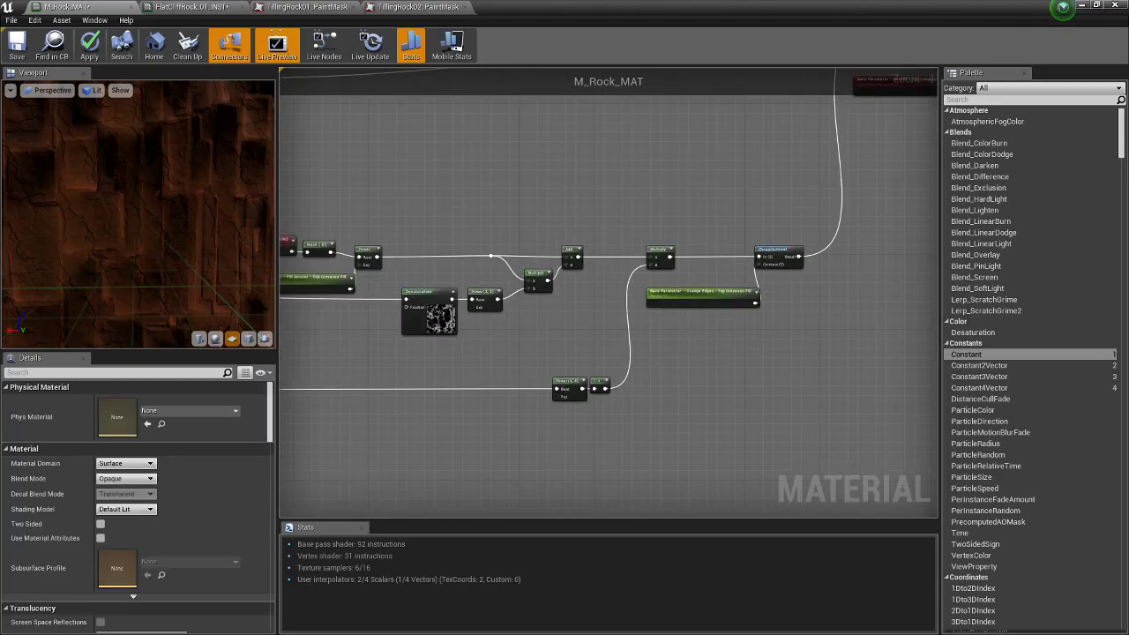
{"action": "left_click", "coordinate": [713, 296]}
{"action": "right_click_drag", "start_coordinate": [584, 377], "coordinate": [875, 325]}
{"action": "scroll", "coordinate": [875, 324], "scroll_direction": "down", "scroll_amount": 2}
{"action": "scroll", "coordinate": [874, 326], "scroll_direction": "down", "scroll_amount": 1}
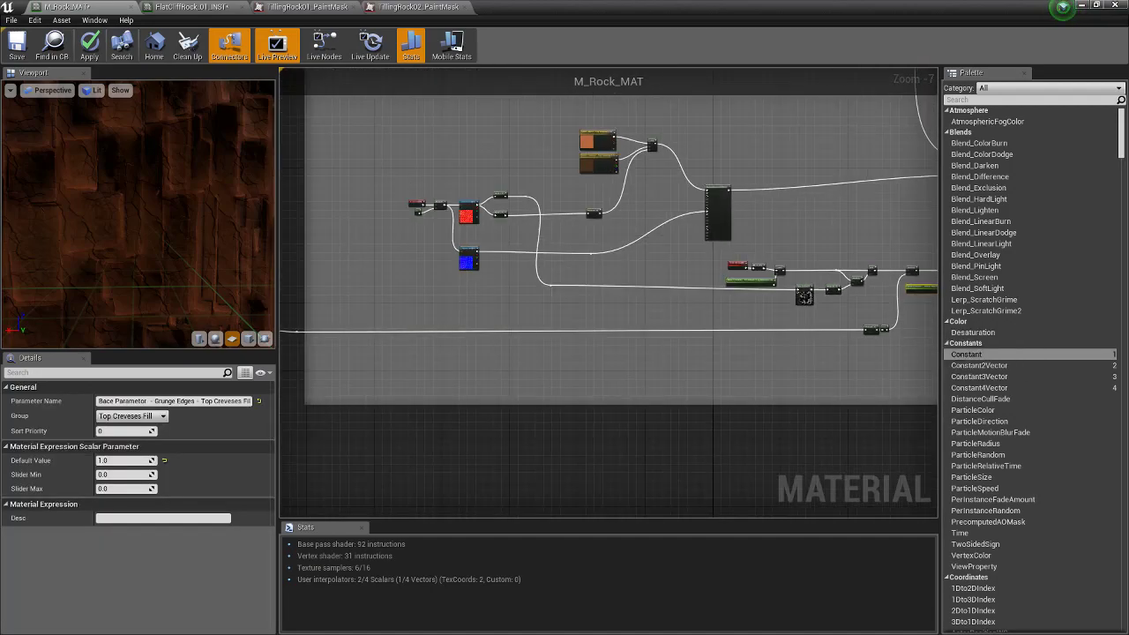
Move the VertexNormalWS node farther away from its Mask ( B ) node
{"action": "scroll", "coordinate": [768, 345], "scroll_direction": "up", "scroll_amount": 2}
{"action": "right_click_drag", "start_coordinate": [824, 359], "coordinate": [602, 390]}
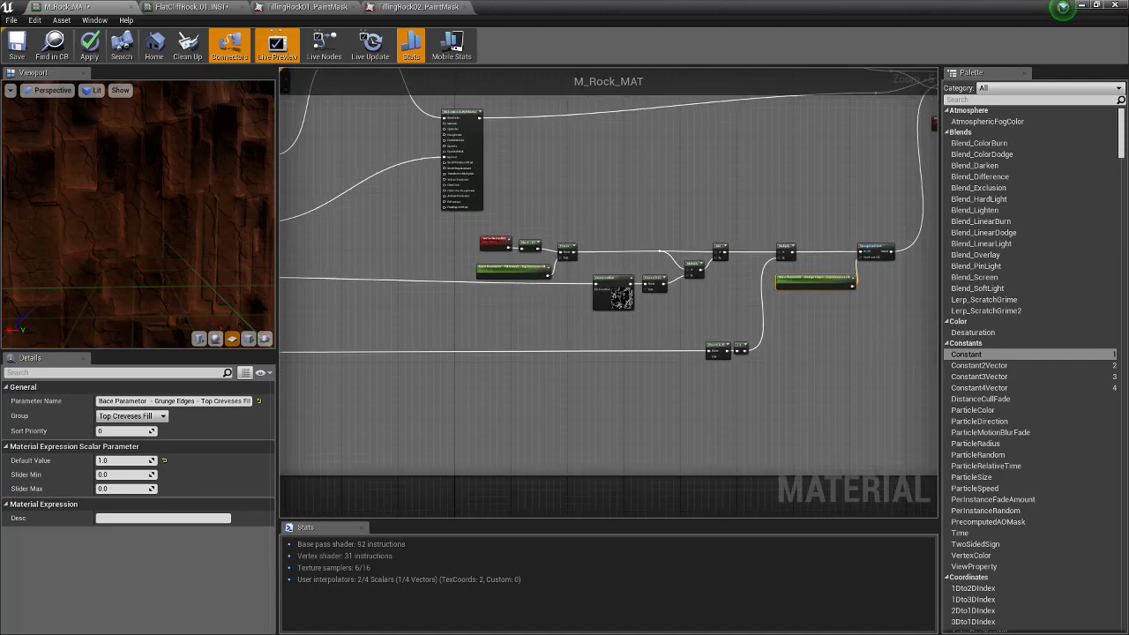
{"action": "left_click", "coordinate": [522, 333]}
{"action": "scroll", "coordinate": [466, 238], "scroll_direction": "up", "scroll_amount": 5}
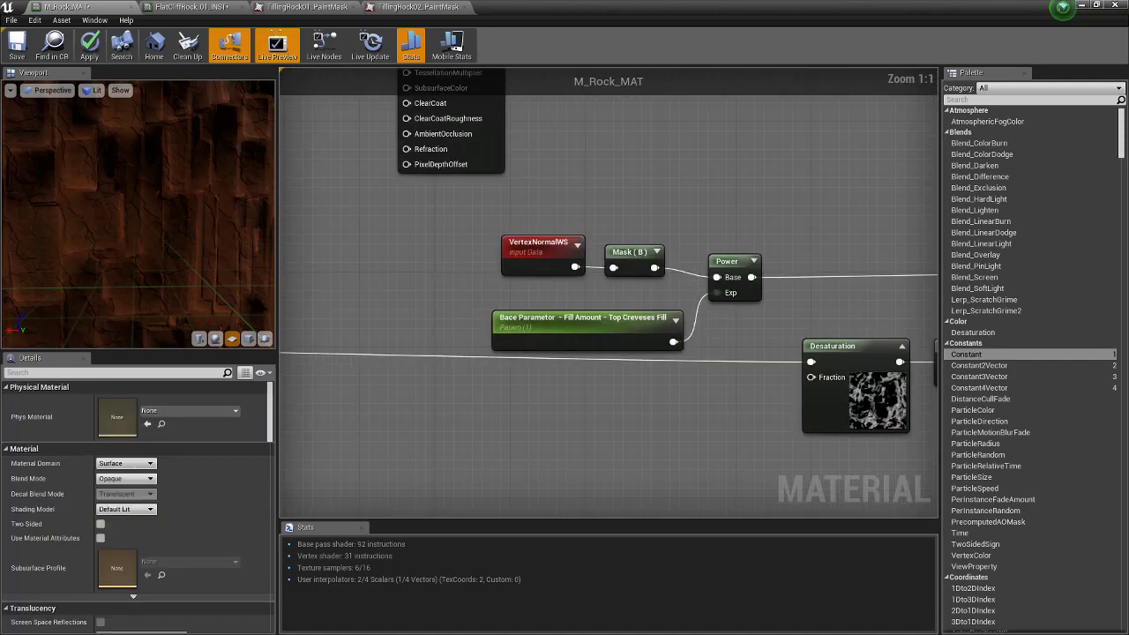
{"action": "left_click", "coordinate": [542, 255]}
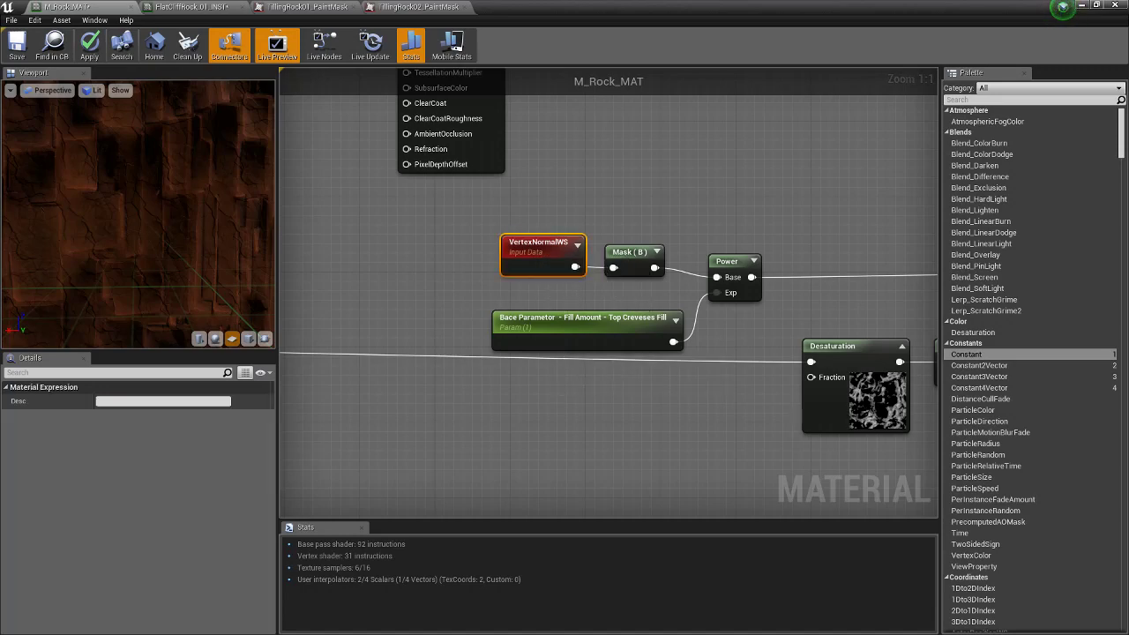
{"action": "left_click_drag", "start_coordinate": [542, 256], "coordinate": [439, 246]}
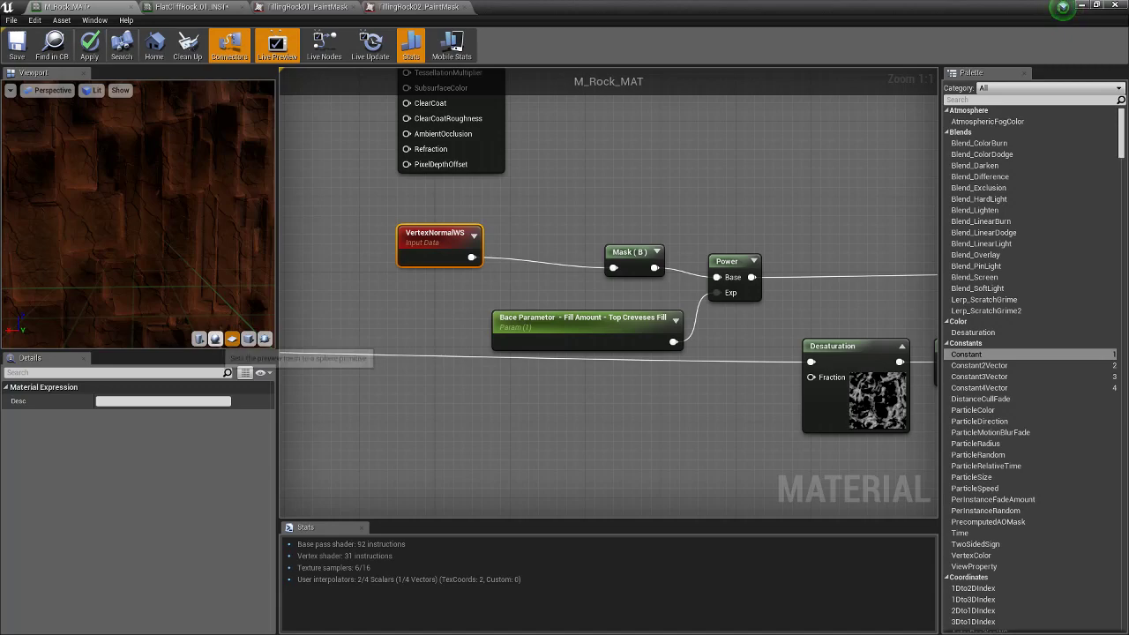
Switch the preview mesh to a sphere and preview the VertexNormalWS node on it from several angles
{"action": "left_click", "coordinate": [216, 339]}
{"action": "right_click", "coordinate": [425, 250]}
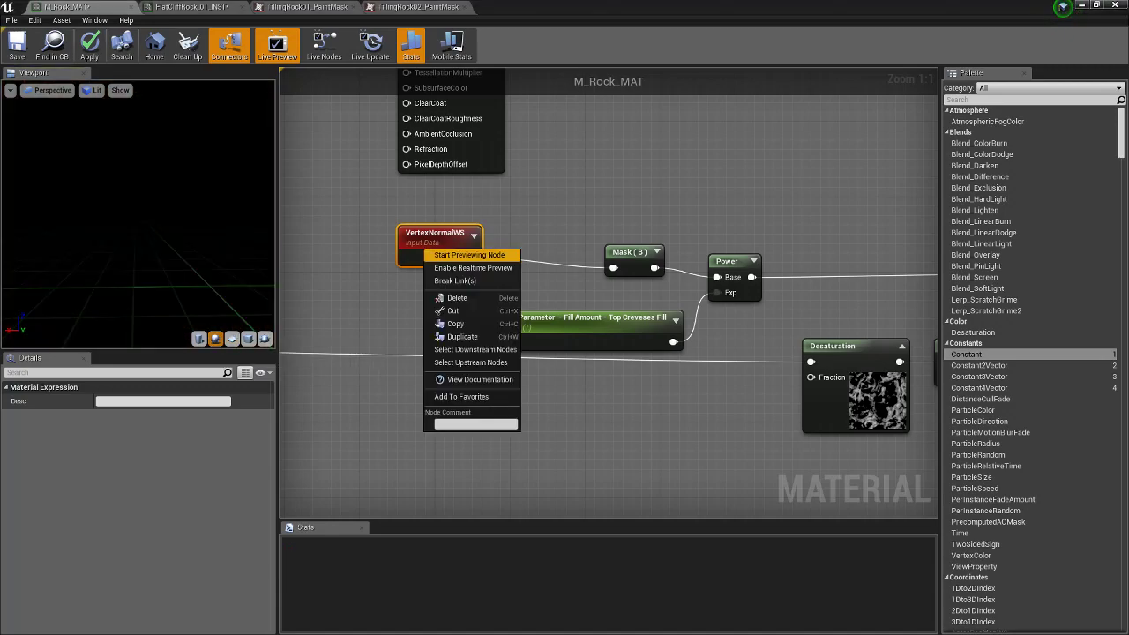
{"action": "left_click", "coordinate": [467, 255]}
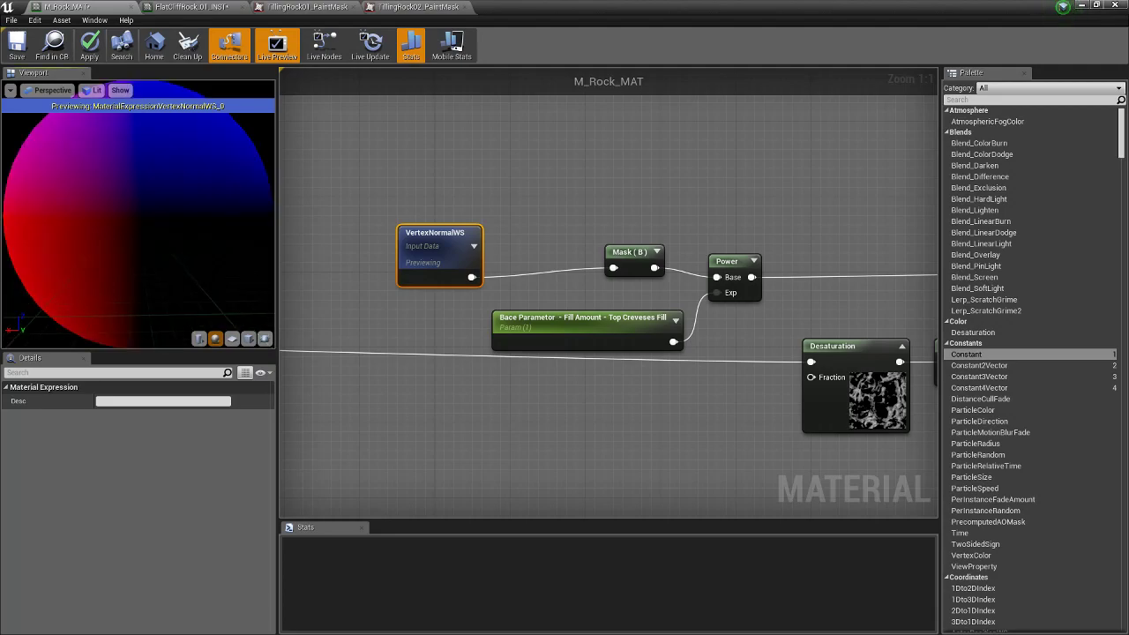
{"action": "right_click_drag", "start_coordinate": [138, 212], "coordinate": [138, 282]}
{"action": "left_click_drag", "start_coordinate": [138, 213], "coordinate": [130, 264]}
{"action": "left_click_drag", "start_coordinate": [138, 213], "coordinate": [81, 211]}
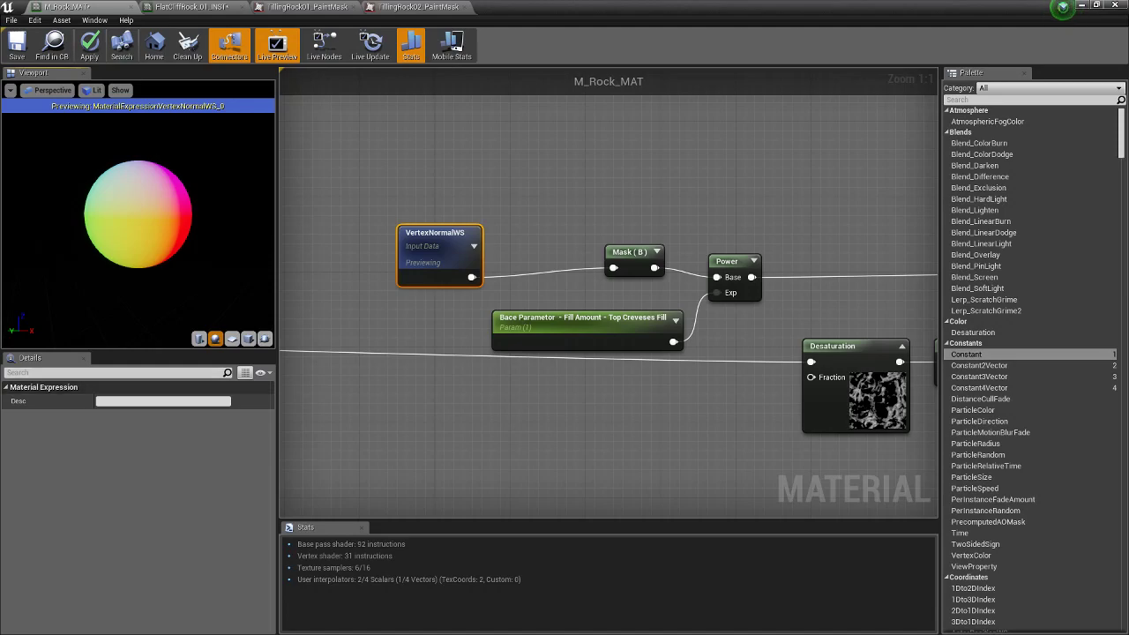
Examine how the VertexNormalWS colours map to the world axes by viewing the preview sphere from different sides and distances
{"action": "mouse_move", "coordinate": [139, 213]}
{"action": "left_mouse_down"}
{"action": "mouse_move", "coordinate": [105, 213]}
{"action": "mouse_move", "coordinate": [154, 219]}
{"action": "mouse_move", "coordinate": [180, 255]}
{"action": "left_mouse_up"}
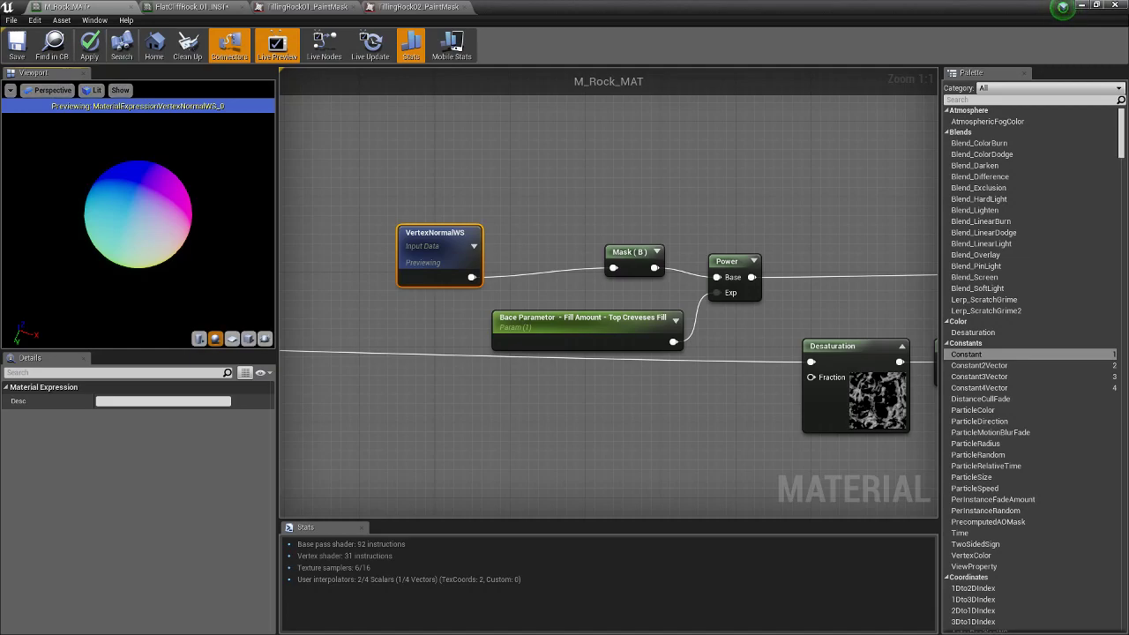
{"action": "left_click_drag", "start_coordinate": [139, 213], "coordinate": [137, 176]}
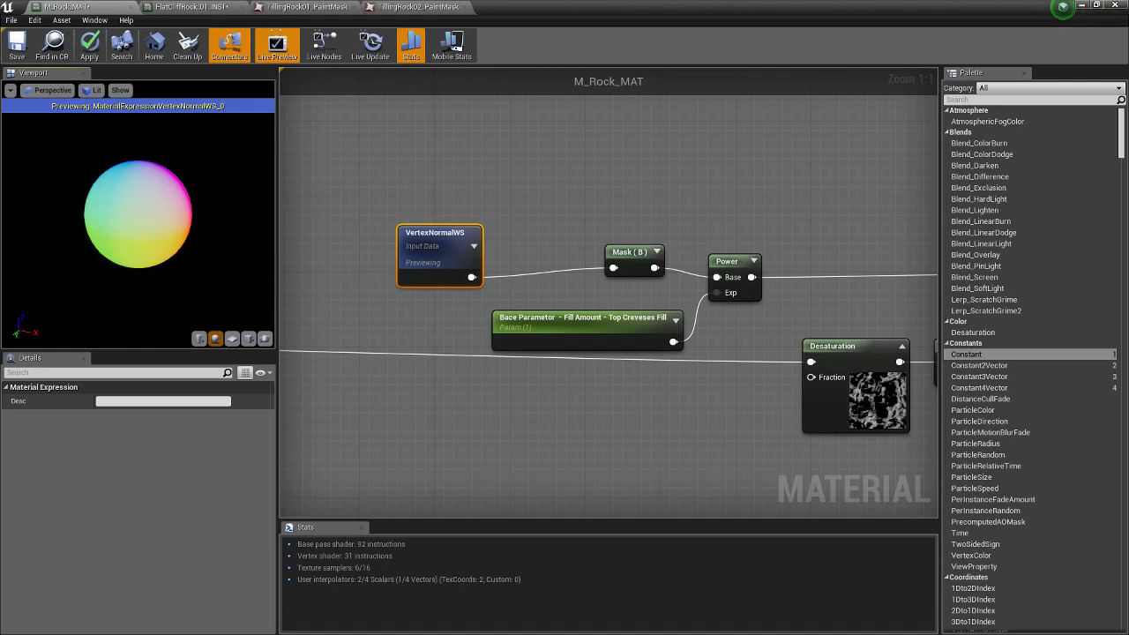
{"action": "left_click_drag", "start_coordinate": [138, 216], "coordinate": [137, 189]}
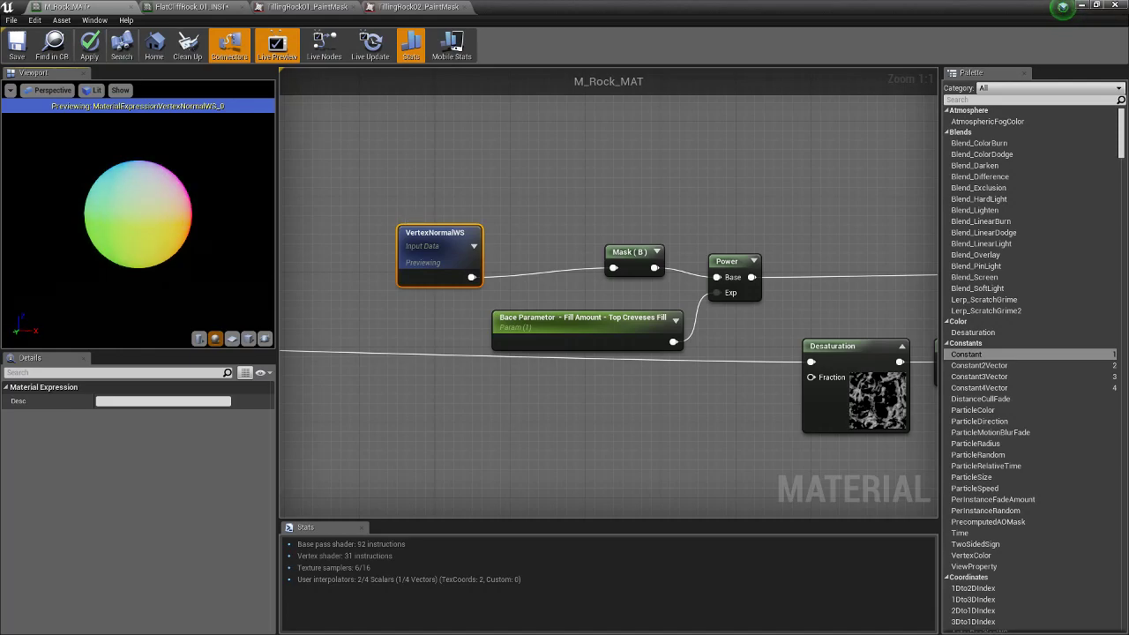
{"action": "scroll", "coordinate": [503, 284], "scroll_direction": "down", "scroll_amount": 5}
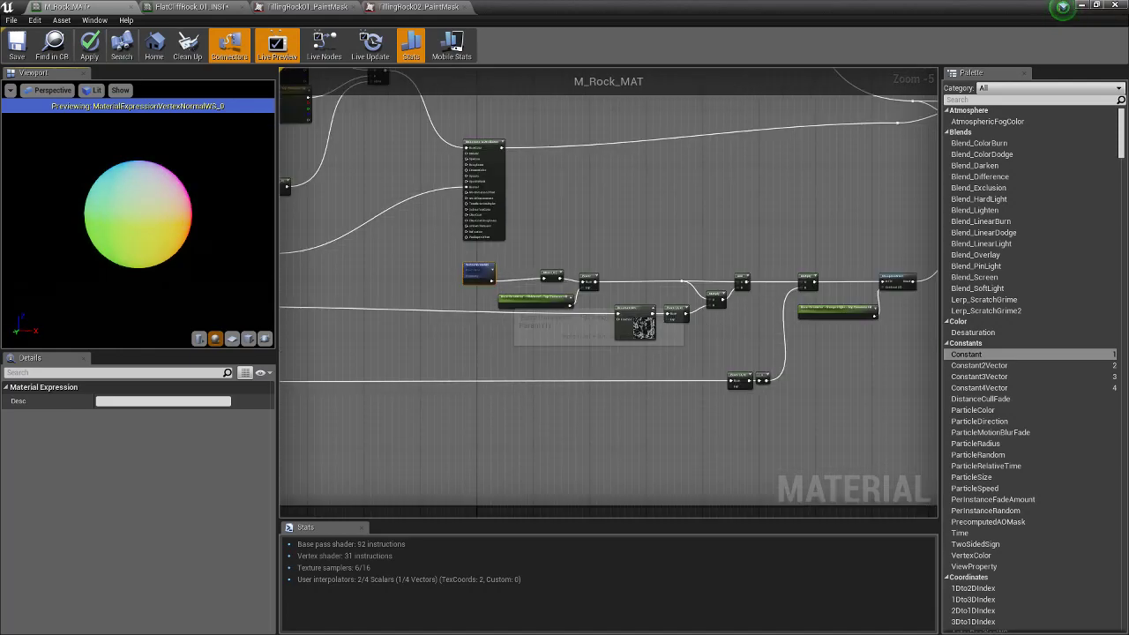
{"action": "right_click", "coordinate": [477, 273]}
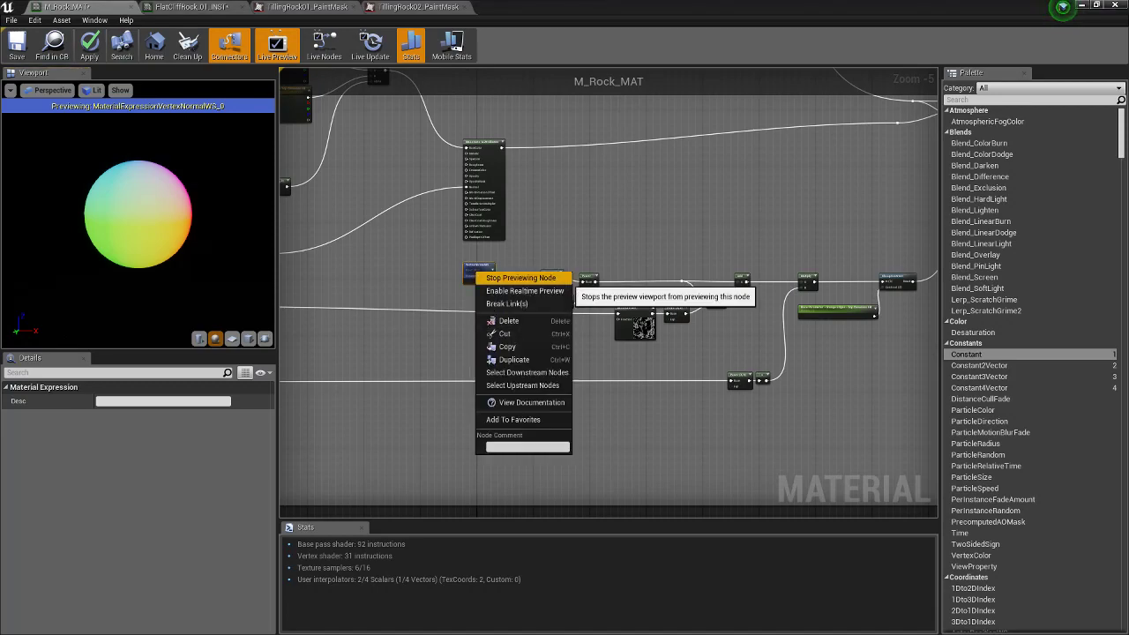
{"action": "left_click", "coordinate": [421, 296]}
{"action": "left_click_drag", "start_coordinate": [138, 216], "coordinate": [66, 234]}
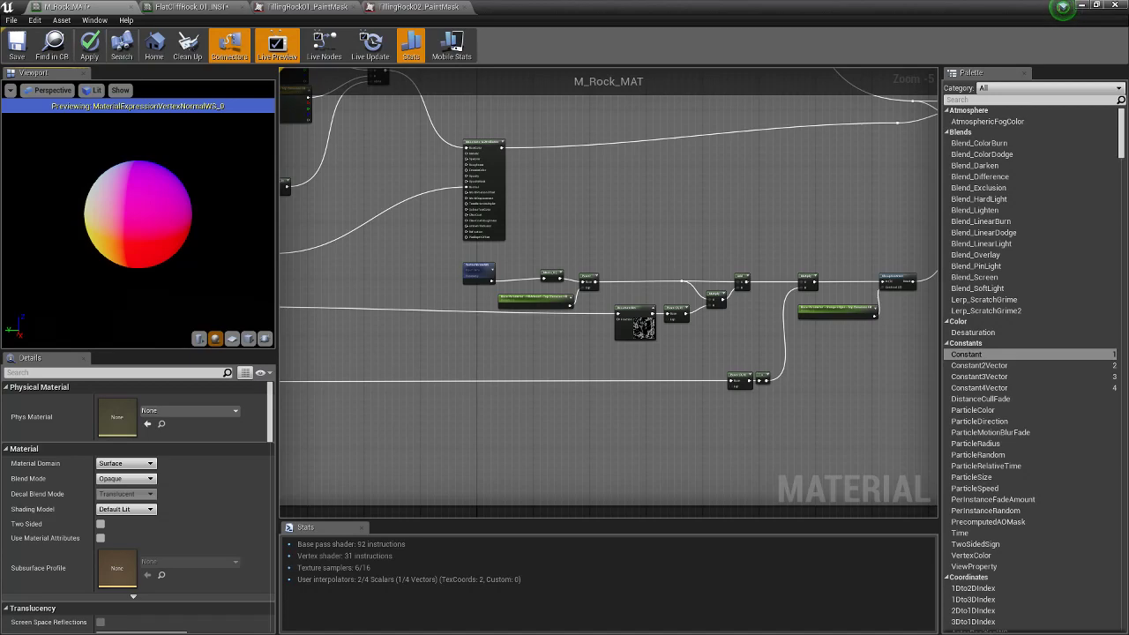
{"action": "scroll", "coordinate": [137, 215], "scroll_direction": "down", "scroll_amount": 2}
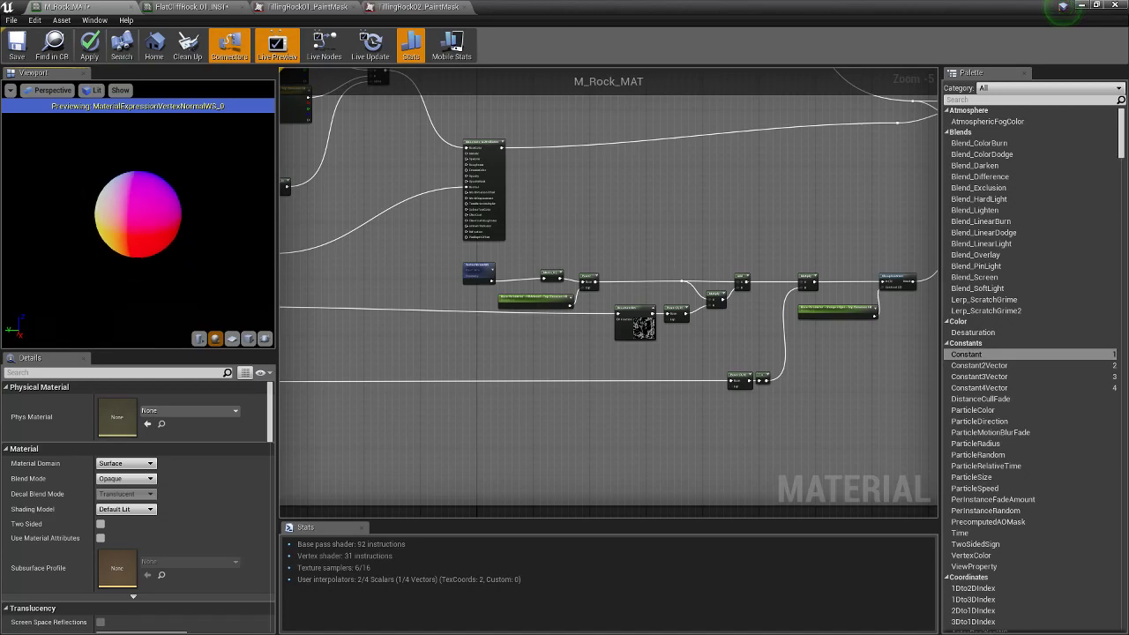
{"action": "scroll", "coordinate": [137, 214], "scroll_direction": "up", "scroll_amount": 3}
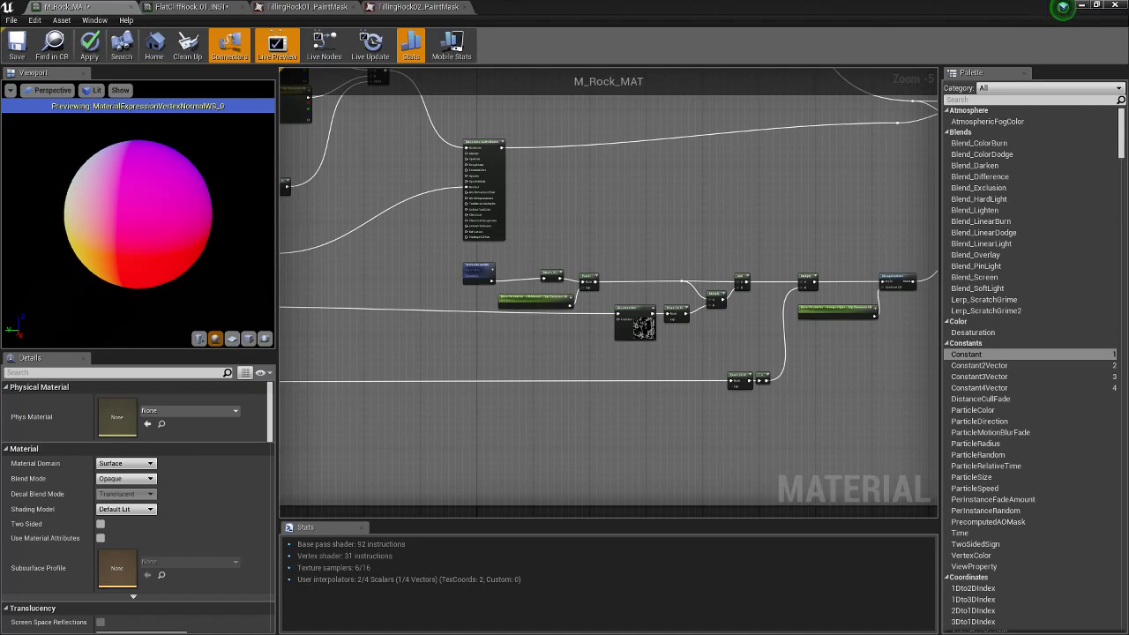
Assign the rock mesh LM_S_01 as the material's preview mesh in its Previewing settings
{"action": "scroll", "coordinate": [53, 515], "scroll_direction": "down", "scroll_amount": 15}
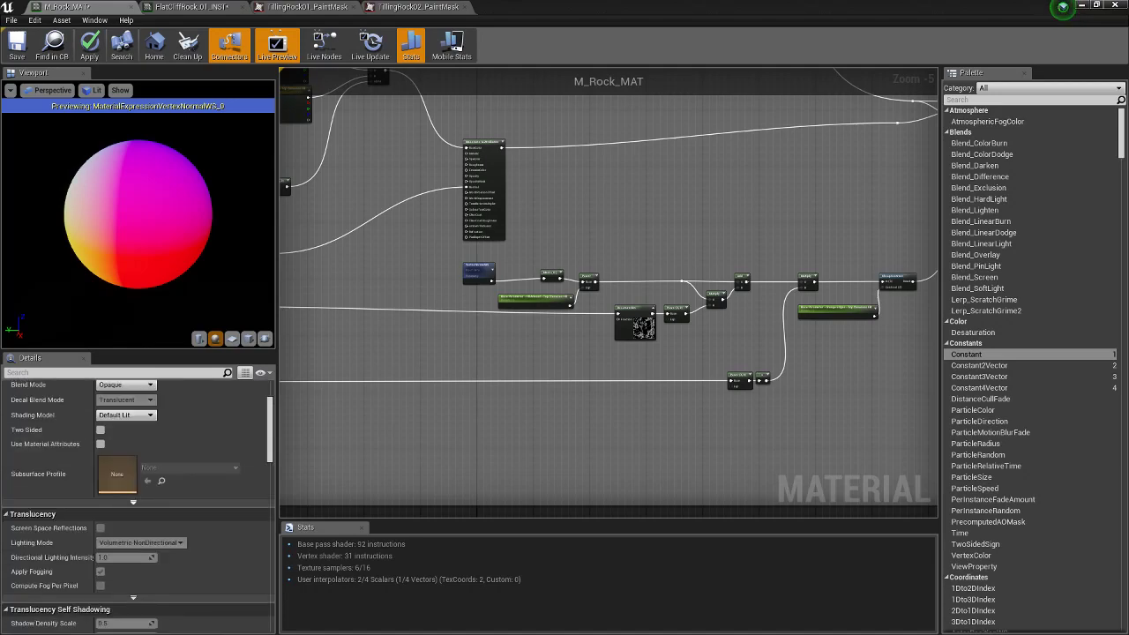
{"action": "scroll", "coordinate": [53, 516], "scroll_direction": "down", "scroll_amount": 15}
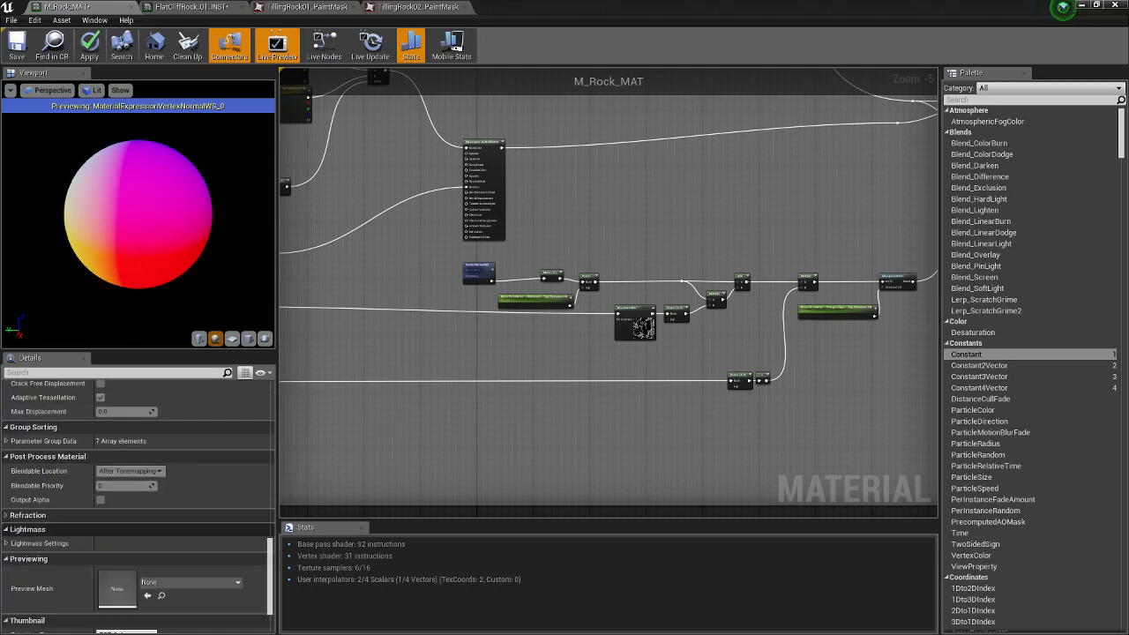
{"action": "scroll", "coordinate": [53, 516], "scroll_direction": "down", "scroll_amount": 1}
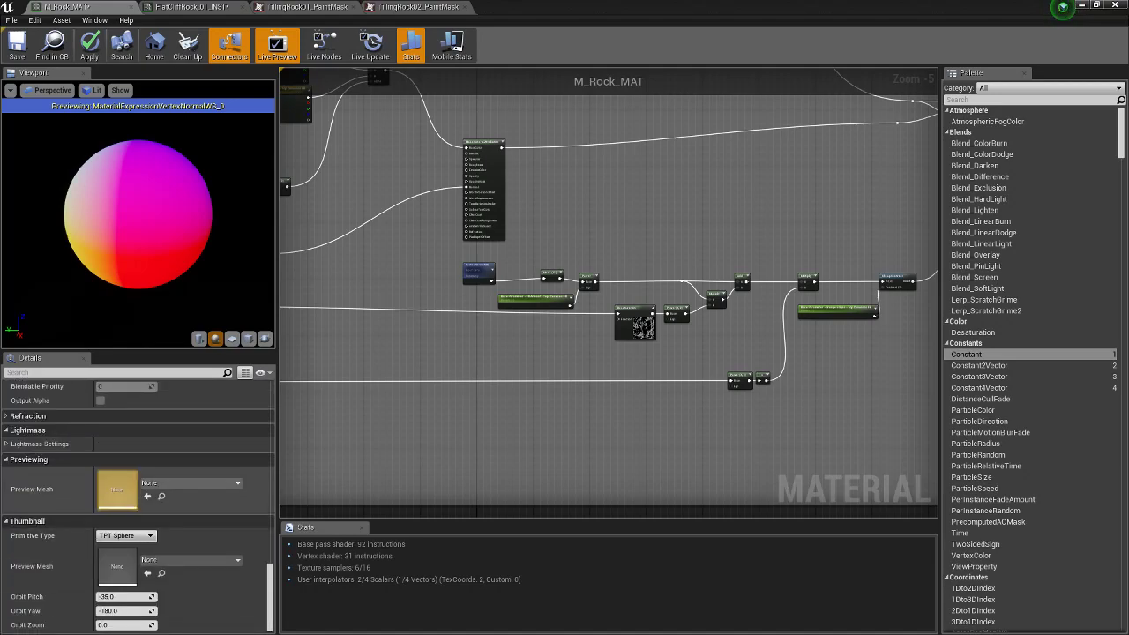
{"action": "left_click_drag", "start_coordinate": [1, 493], "coordinate": [120, 492]}
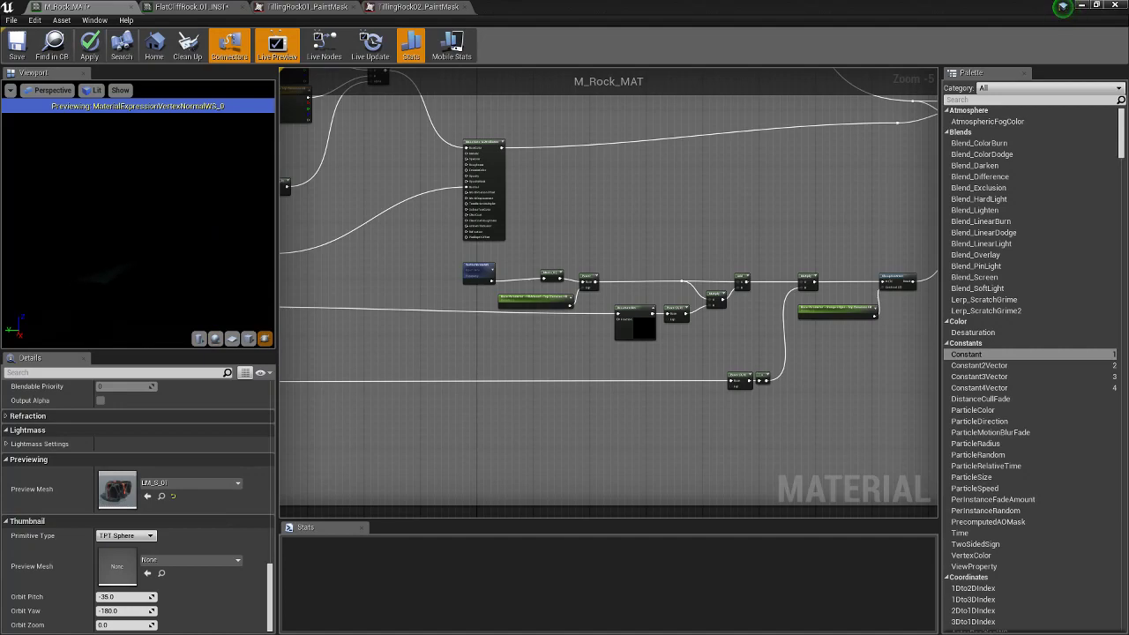
Inspect the VertexNormalWS preview on the rock mesh from above, the front and the sides
{"action": "right_click_drag", "start_coordinate": [137, 211], "coordinate": [137, 310]}
{"action": "left_click_drag", "start_coordinate": [138, 211], "coordinate": [108, 269]}
{"action": "right_click_drag", "start_coordinate": [138, 212], "coordinate": [137, 271]}
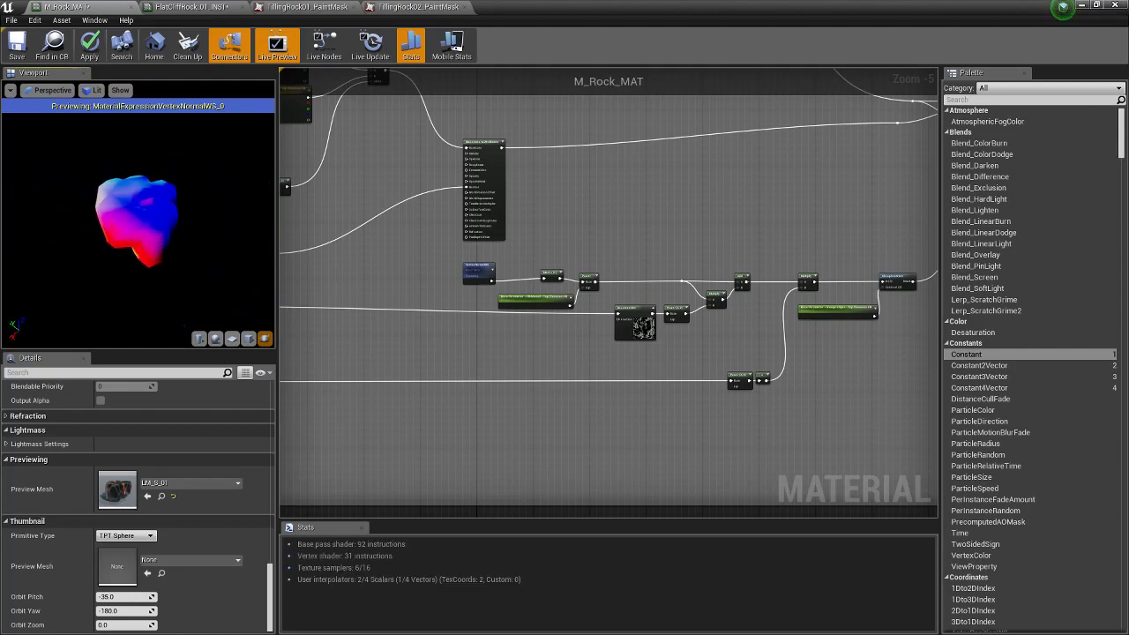
{"action": "left_click_drag", "start_coordinate": [137, 211], "coordinate": [194, 215]}
{"action": "left_click_drag", "start_coordinate": [137, 221], "coordinate": [139, 150]}
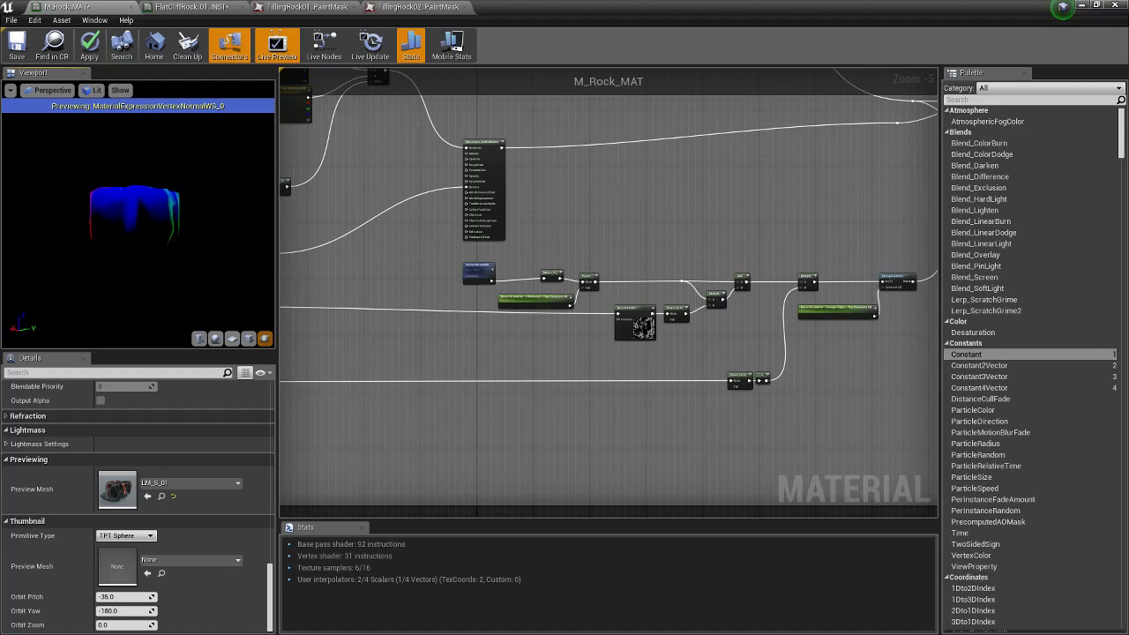
{"action": "left_click_drag", "start_coordinate": [139, 212], "coordinate": [123, 212]}
{"action": "scroll", "coordinate": [556, 308], "scroll_direction": "up", "scroll_amount": 2}
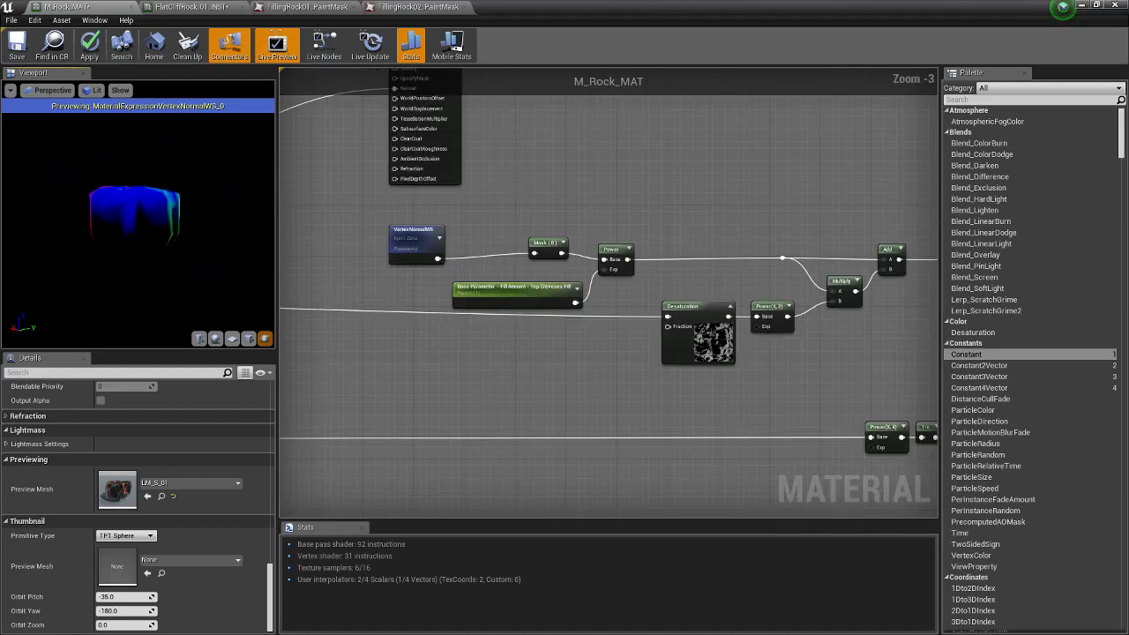
Start previewing the Mask ( B ) node fed by VertexNormalWS on the rock mesh
{"action": "left_click", "coordinate": [546, 244]}
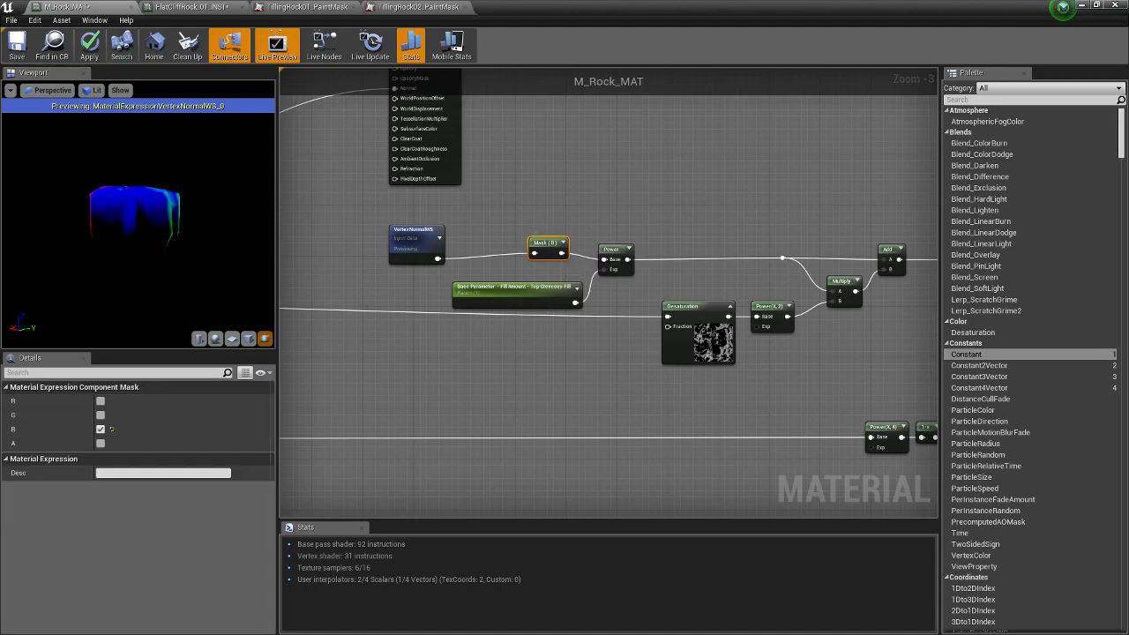
{"action": "left_click_drag", "start_coordinate": [140, 212], "coordinate": [141, 256]}
{"action": "left_click_drag", "start_coordinate": [139, 211], "coordinate": [141, 172]}
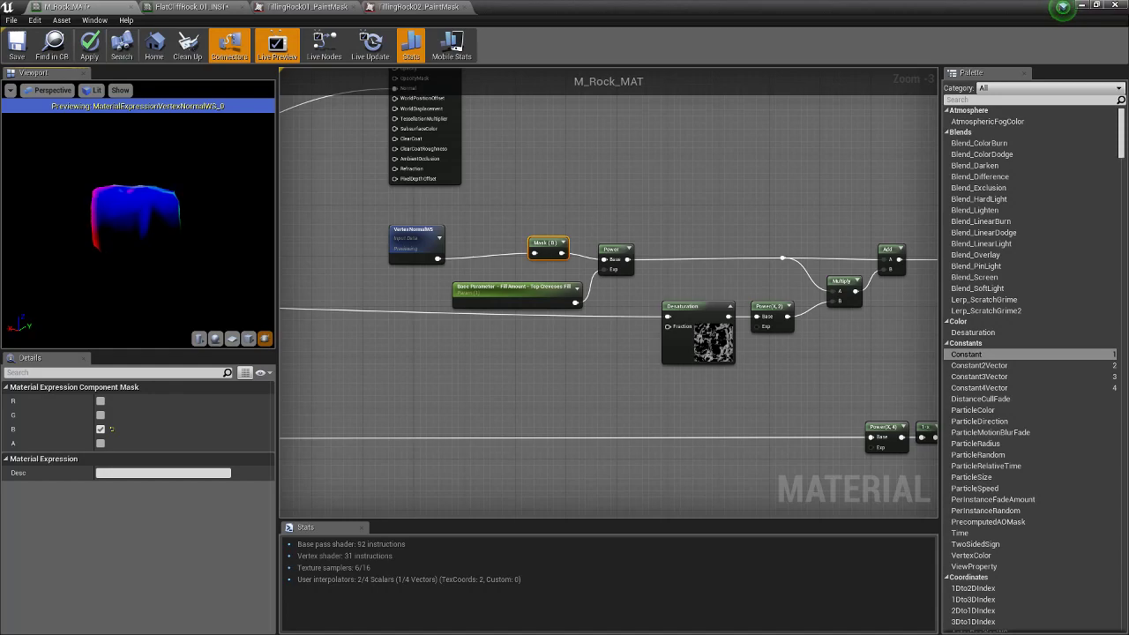
{"action": "right_click", "coordinate": [544, 230]}
{"action": "left_click", "coordinate": [540, 227]}
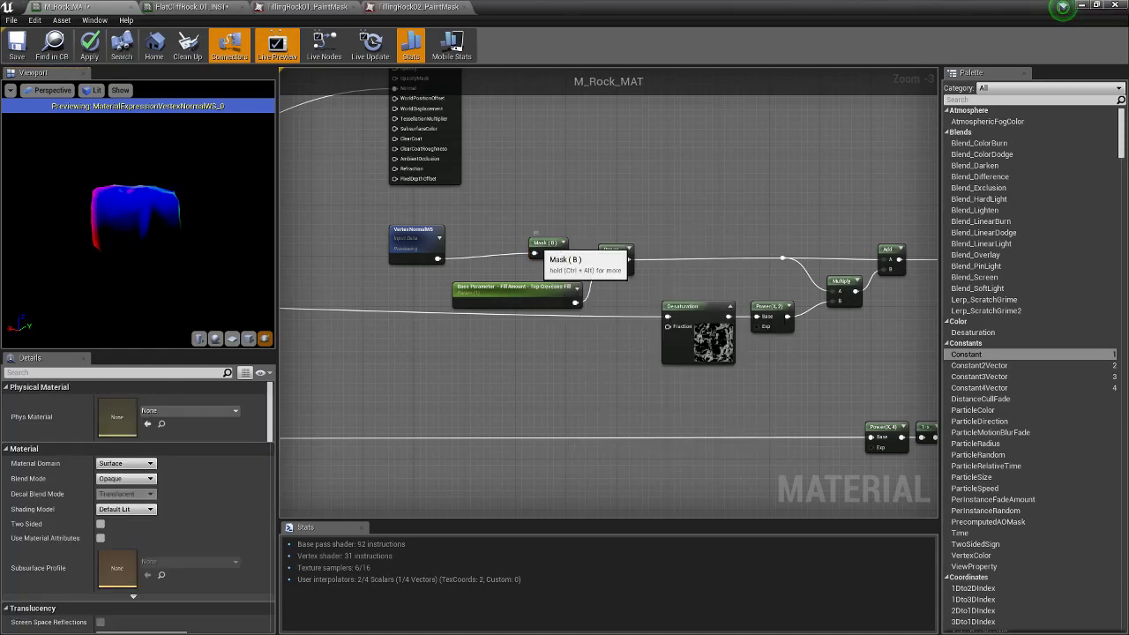
{"action": "right_click", "coordinate": [537, 245]}
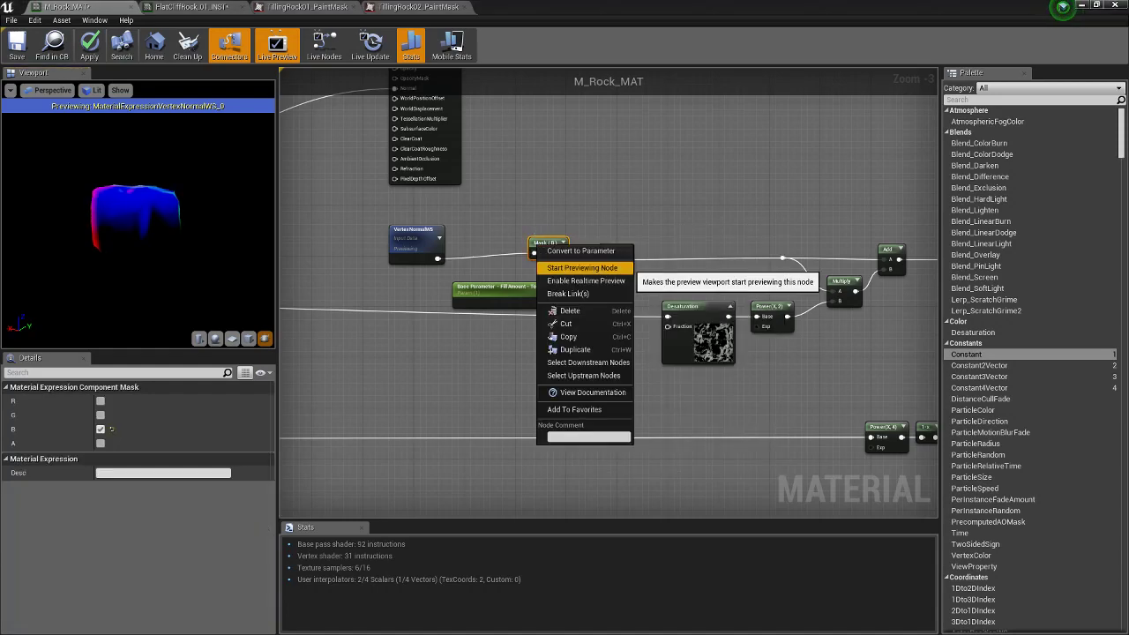
{"action": "left_click", "coordinate": [583, 268]}
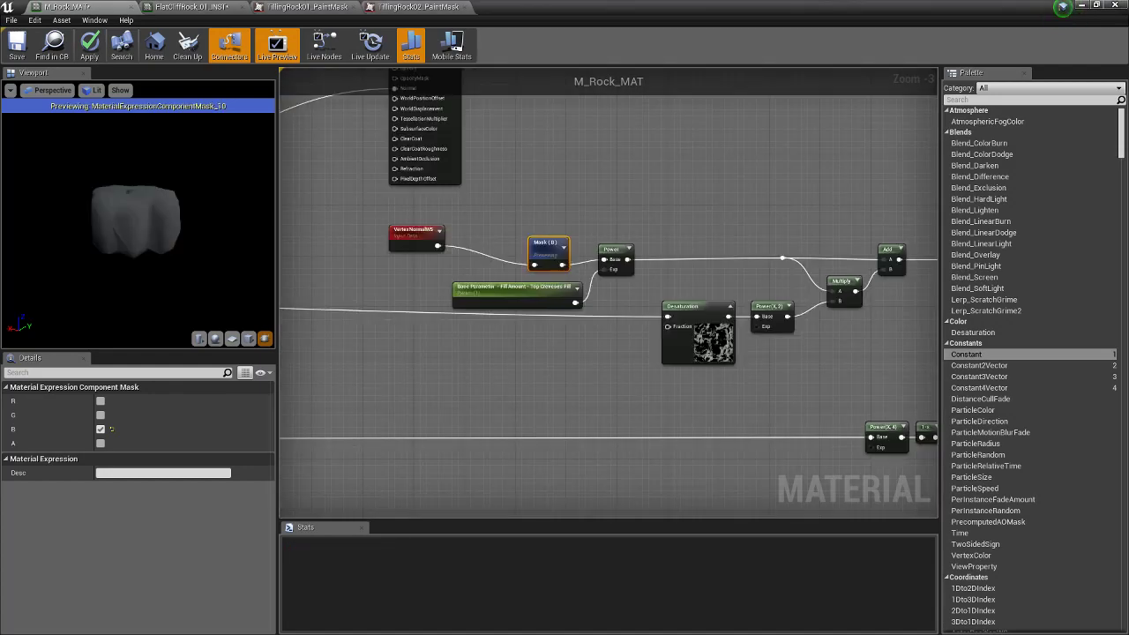
{"action": "mouse_move", "coordinate": [141, 202]}
{"action": "left_mouse_down"}
{"action": "mouse_move", "coordinate": [137, 282]}
{"action": "mouse_move", "coordinate": [149, 150]}
{"action": "mouse_move", "coordinate": [141, 211]}
{"action": "left_mouse_up"}
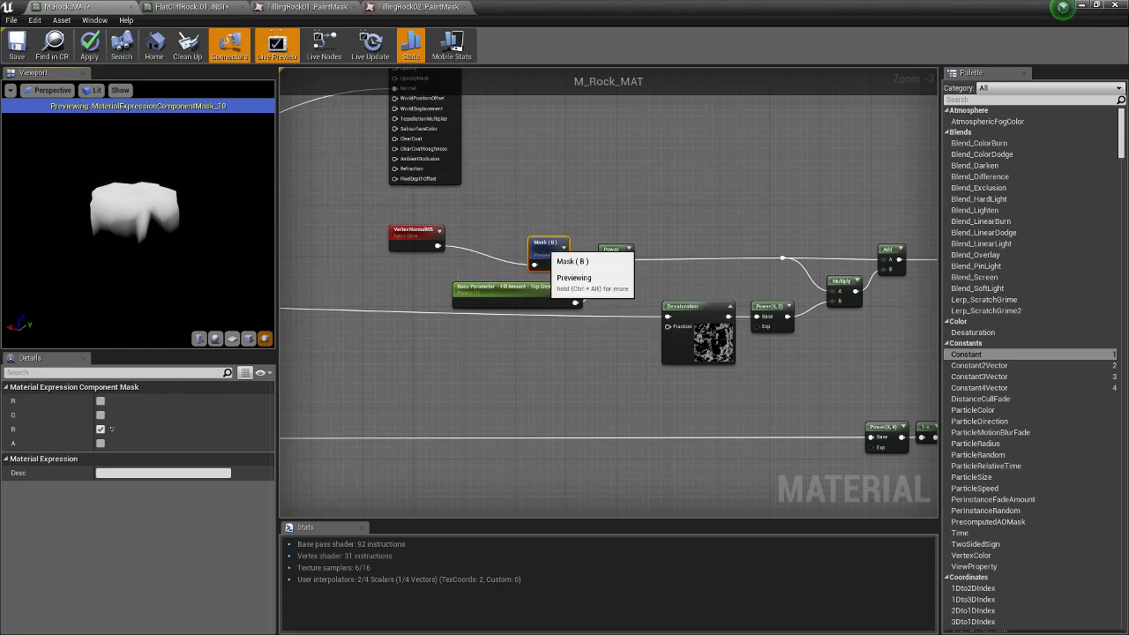
Move the Mask ( B ) node closer to VertexNormalWS and check its preview on the rock from several angles
{"action": "left_click_drag", "start_coordinate": [547, 249], "coordinate": [516, 237]}
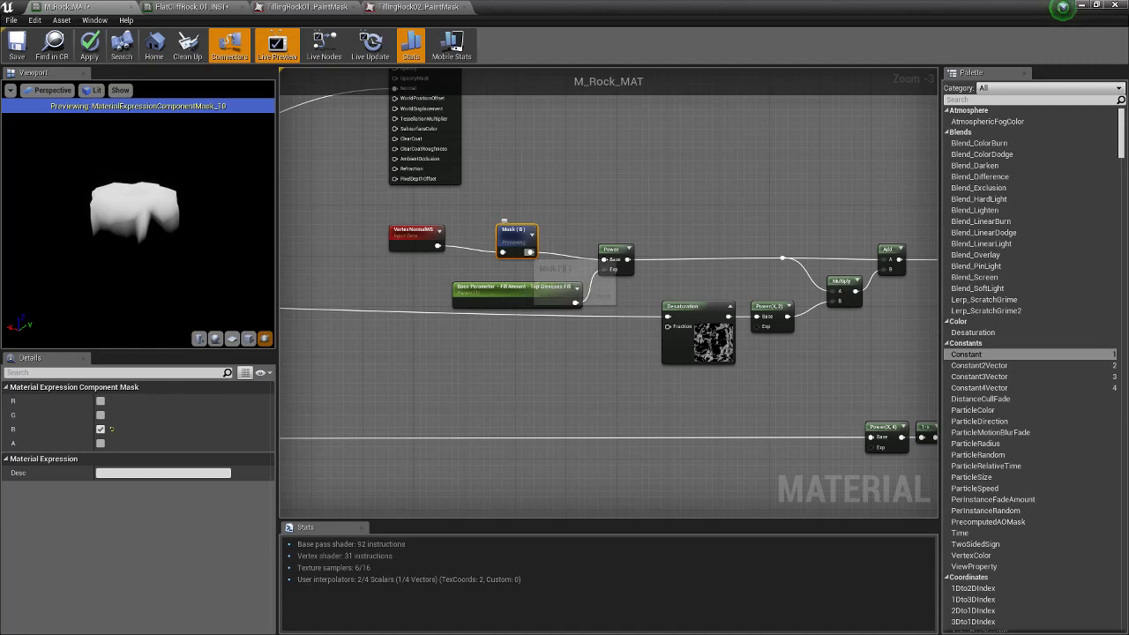
{"action": "left_click_drag", "start_coordinate": [520, 243], "coordinate": [495, 236]}
{"action": "left_click_drag", "start_coordinate": [141, 216], "coordinate": [145, 185]}
{"action": "left_click_drag", "start_coordinate": [517, 245], "coordinate": [571, 205]}
{"action": "left_click_drag", "start_coordinate": [141, 207], "coordinate": [144, 242]}
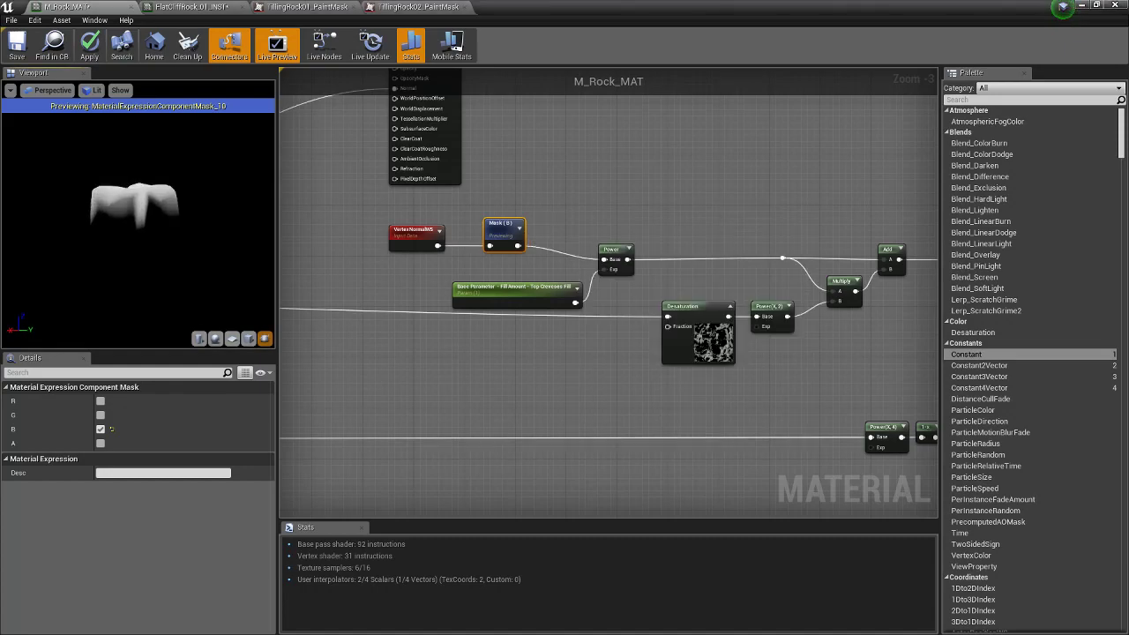
{"action": "left_click_drag", "start_coordinate": [141, 207], "coordinate": [148, 238]}
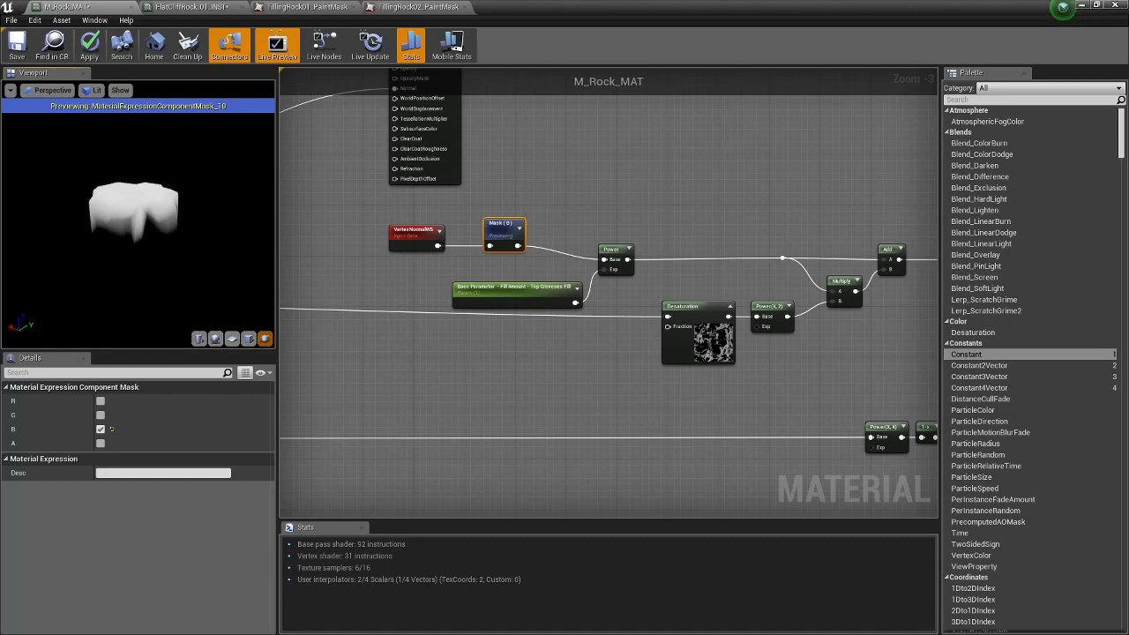
Set the mask node to the G channel only and inspect the result around the rock mesh
{"action": "left_click", "coordinate": [101, 428]}
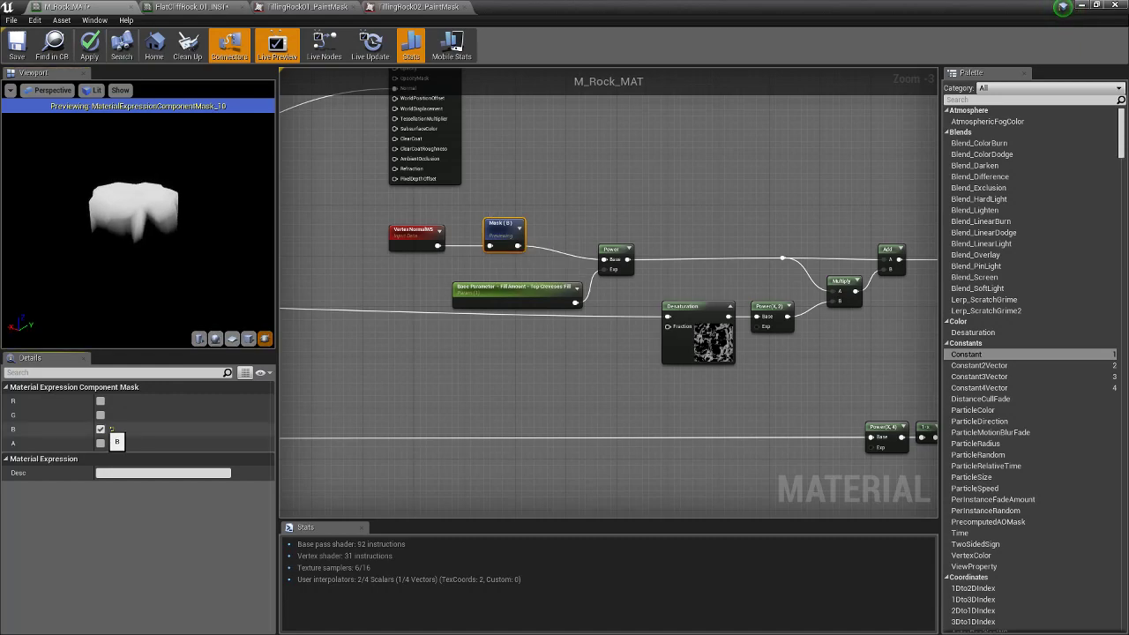
{"action": "left_click", "coordinate": [104, 415]}
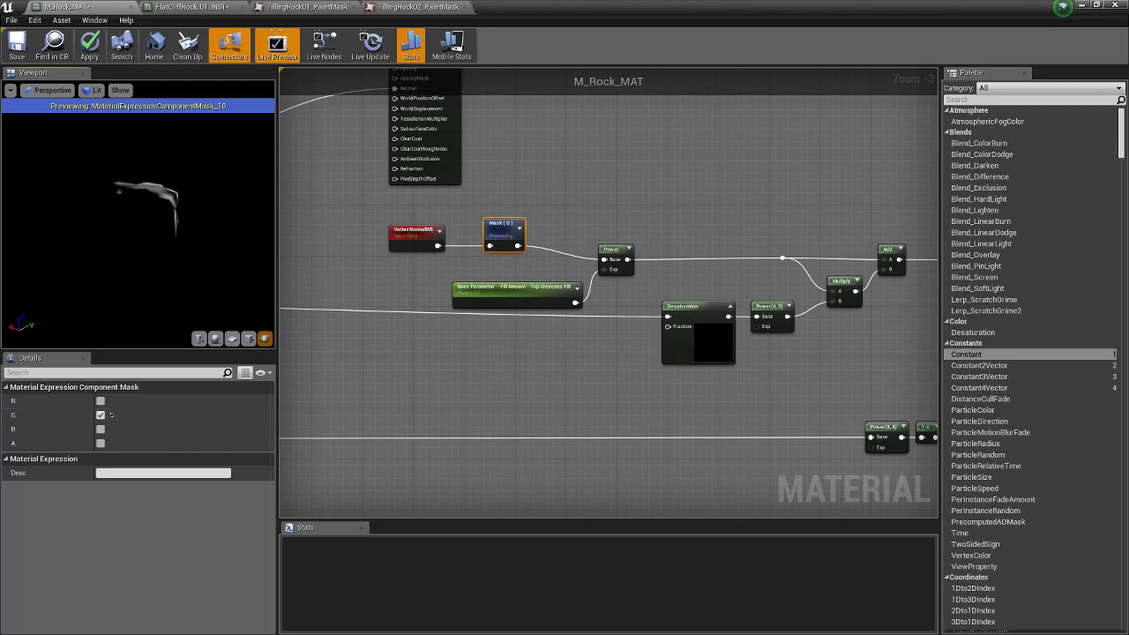
{"action": "left_click_drag", "start_coordinate": [141, 220], "coordinate": [180, 220]}
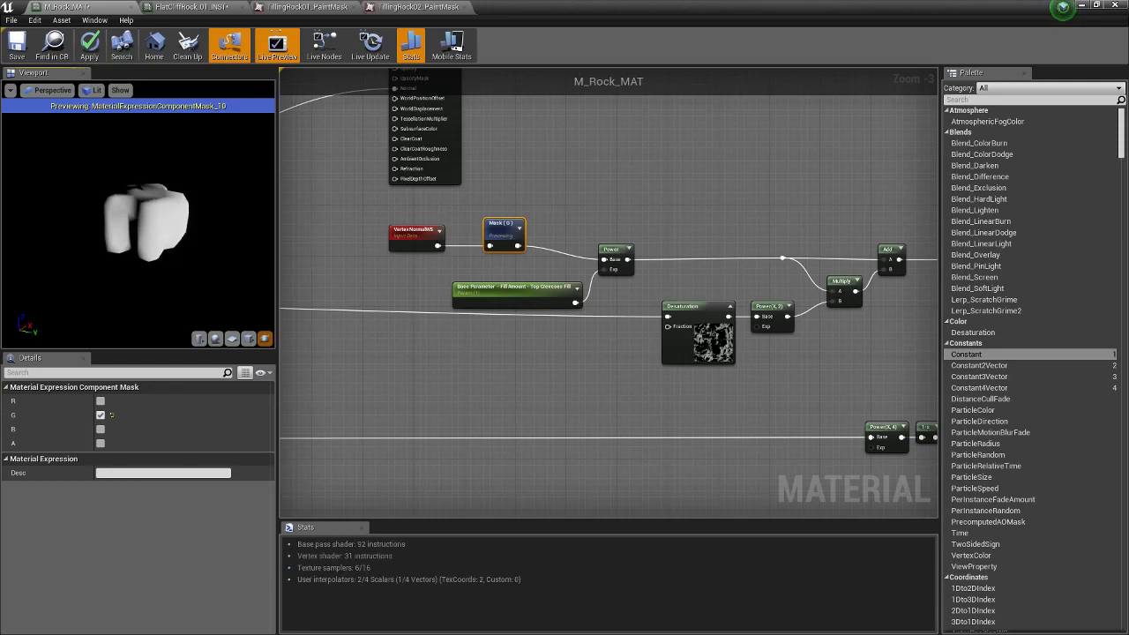
{"action": "left_click_drag", "start_coordinate": [159, 220], "coordinate": [189, 221]}
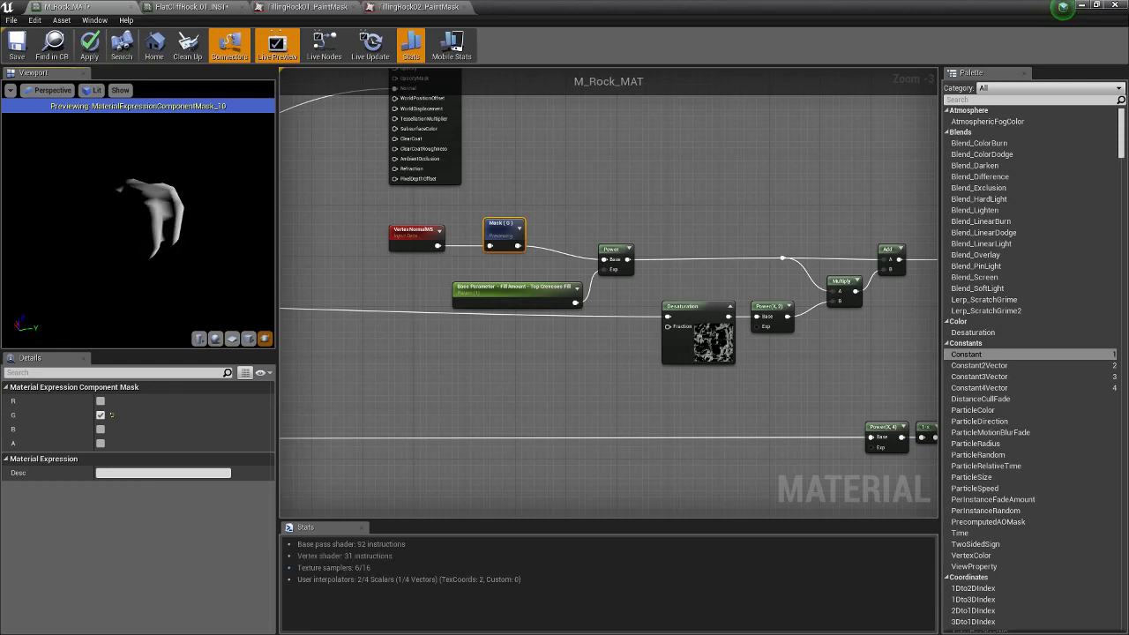
Try R together with G in the mask node, then leave only R enabled and inspect it on the rock
{"action": "left_click", "coordinate": [99, 400]}
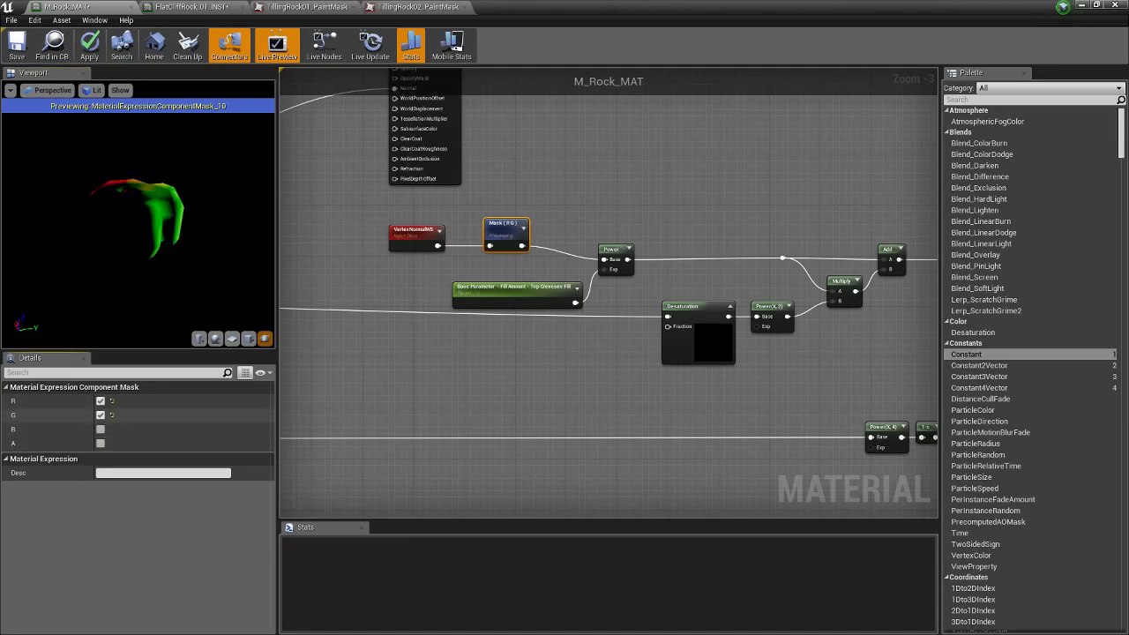
{"action": "left_click", "coordinate": [100, 400]}
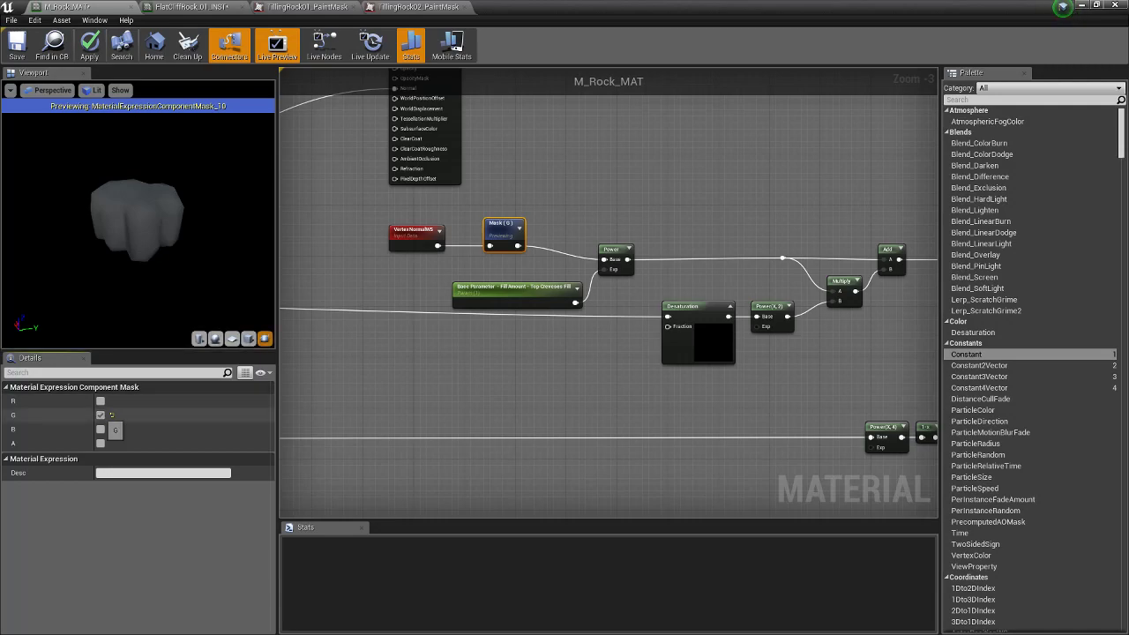
{"action": "left_click", "coordinate": [109, 413]}
{"action": "left_click", "coordinate": [110, 400]}
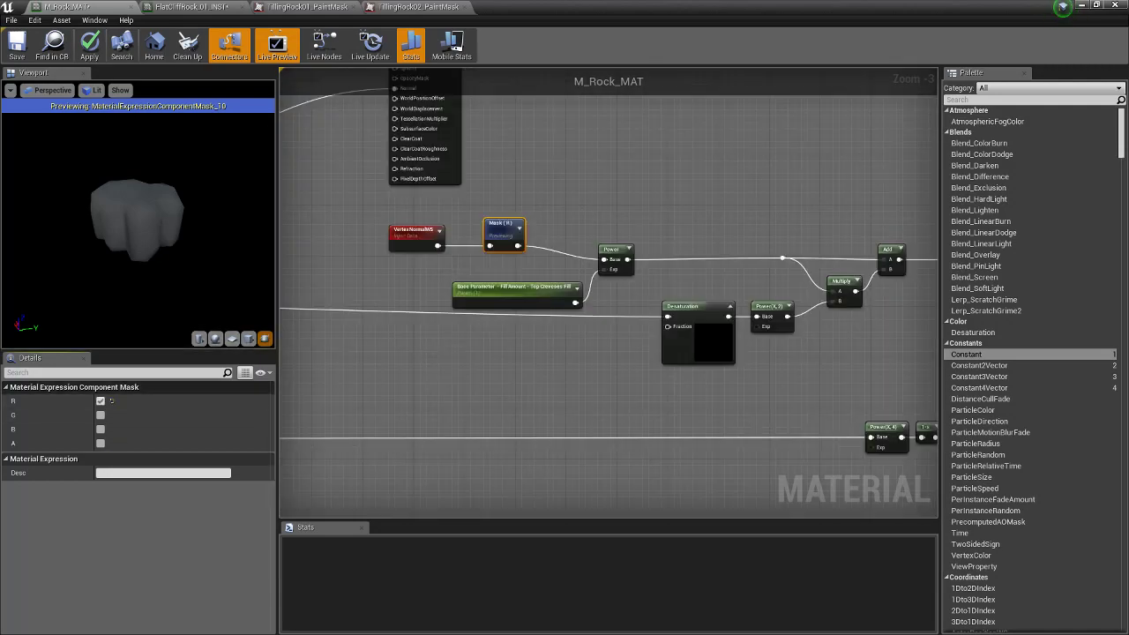
{"action": "left_click_drag", "start_coordinate": [115, 229], "coordinate": [222, 226]}
{"action": "left_click_drag", "start_coordinate": [136, 220], "coordinate": [132, 249]}
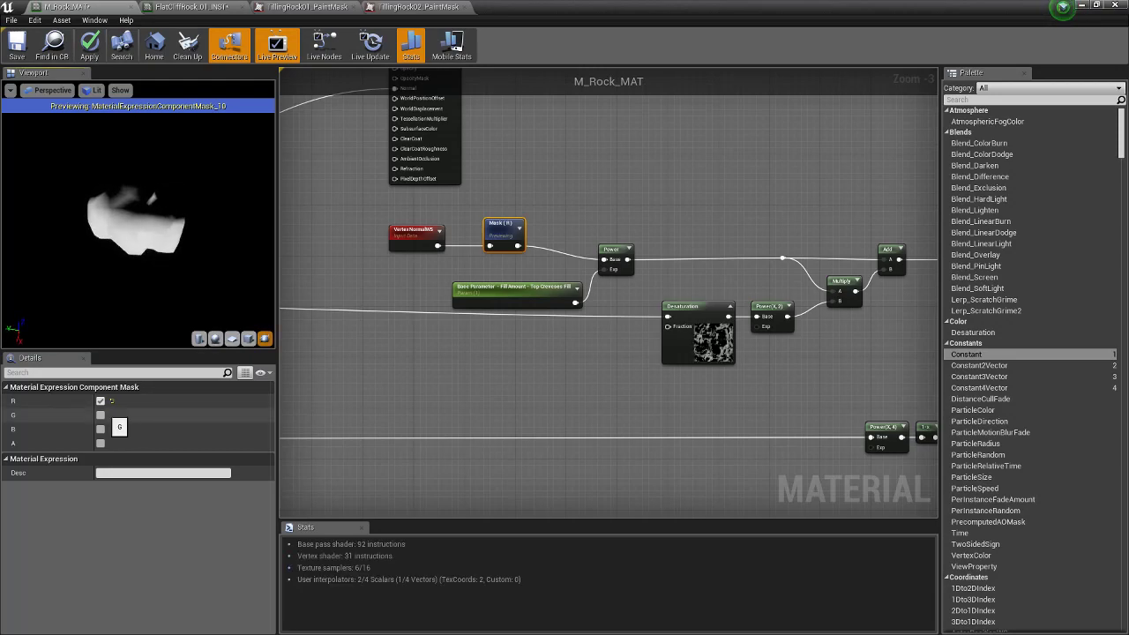
Enable the G channel alongside R in the mask node, view the rock preview, and add the A channel
{"action": "left_click", "coordinate": [101, 414]}
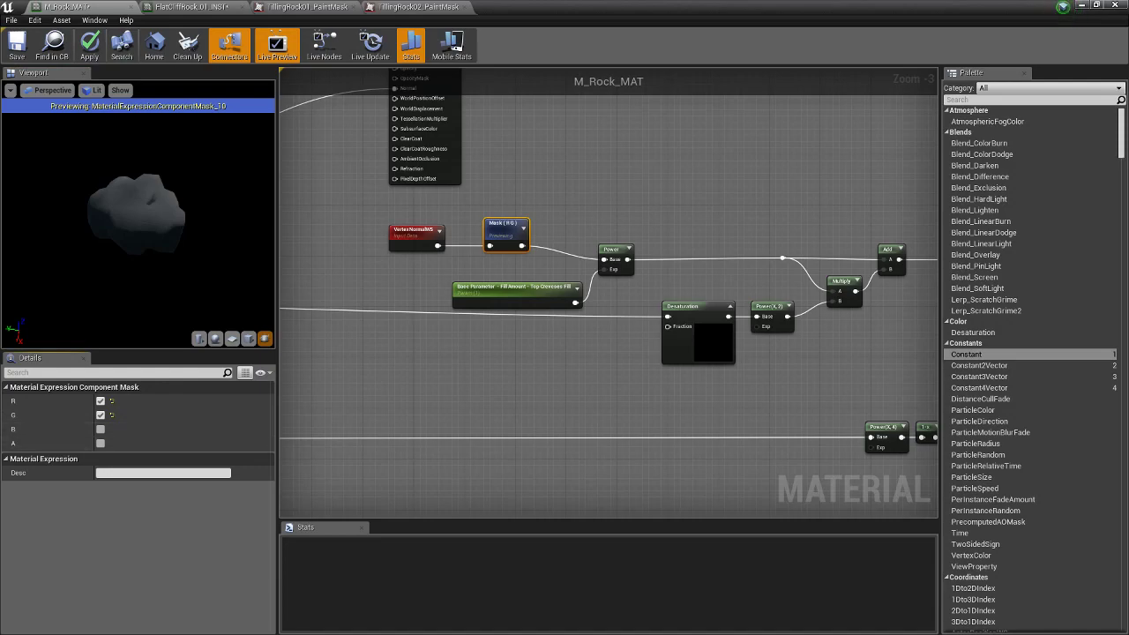
{"action": "left_click_drag", "start_coordinate": [150, 225], "coordinate": [97, 229]}
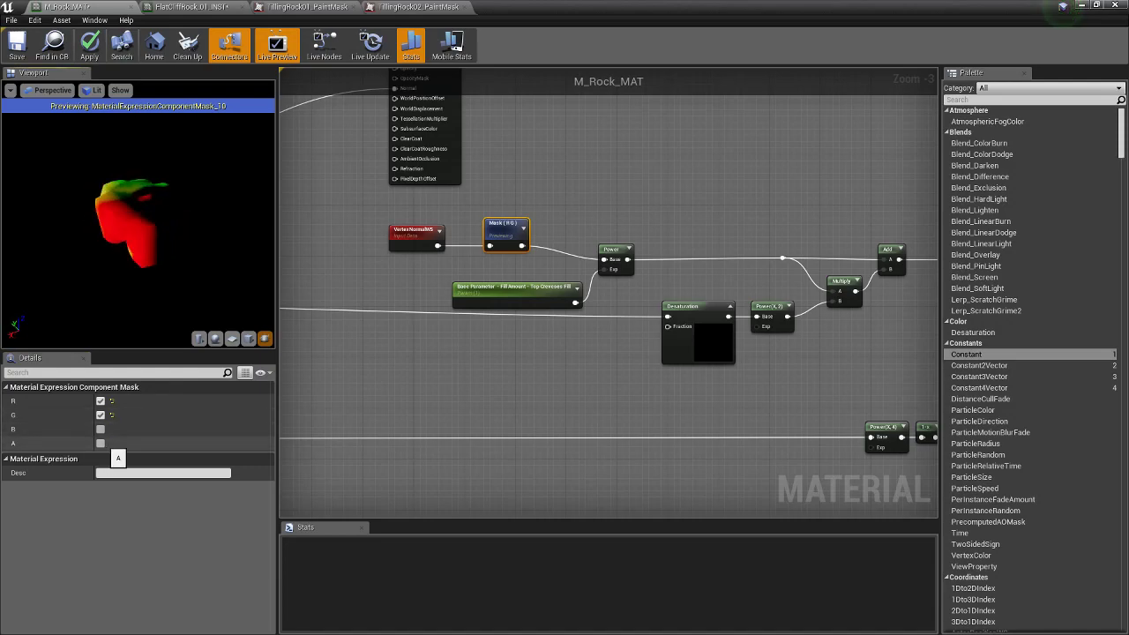
{"action": "left_click", "coordinate": [100, 443]}
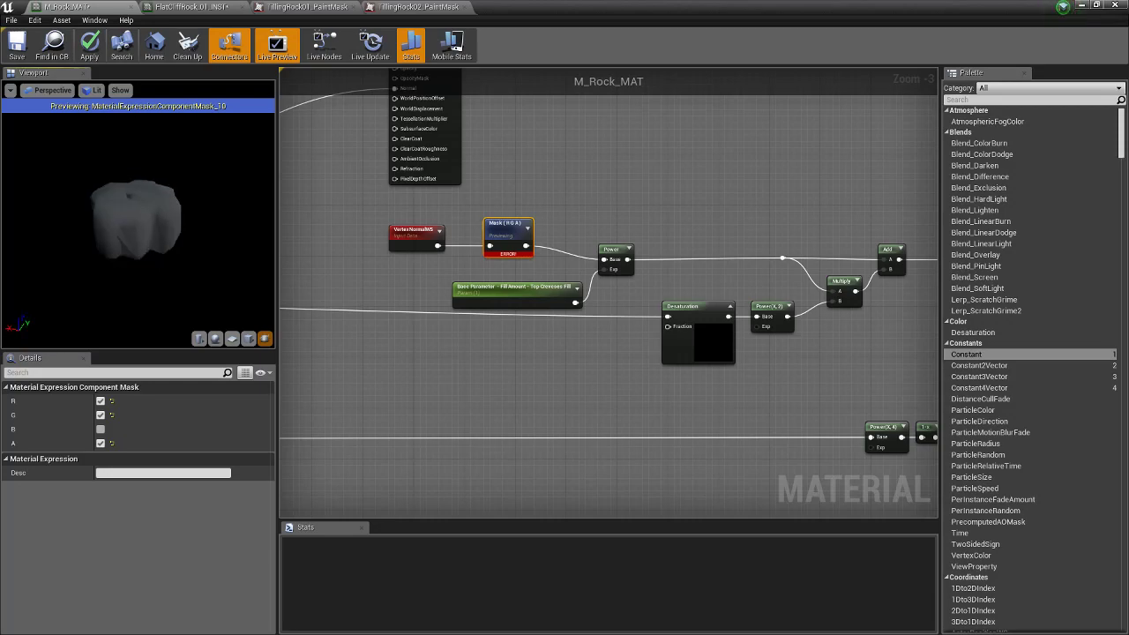
Disable the A channel and enable B alongside R and G in the mask node, and view the result on the rock
{"action": "left_click", "coordinate": [100, 442]}
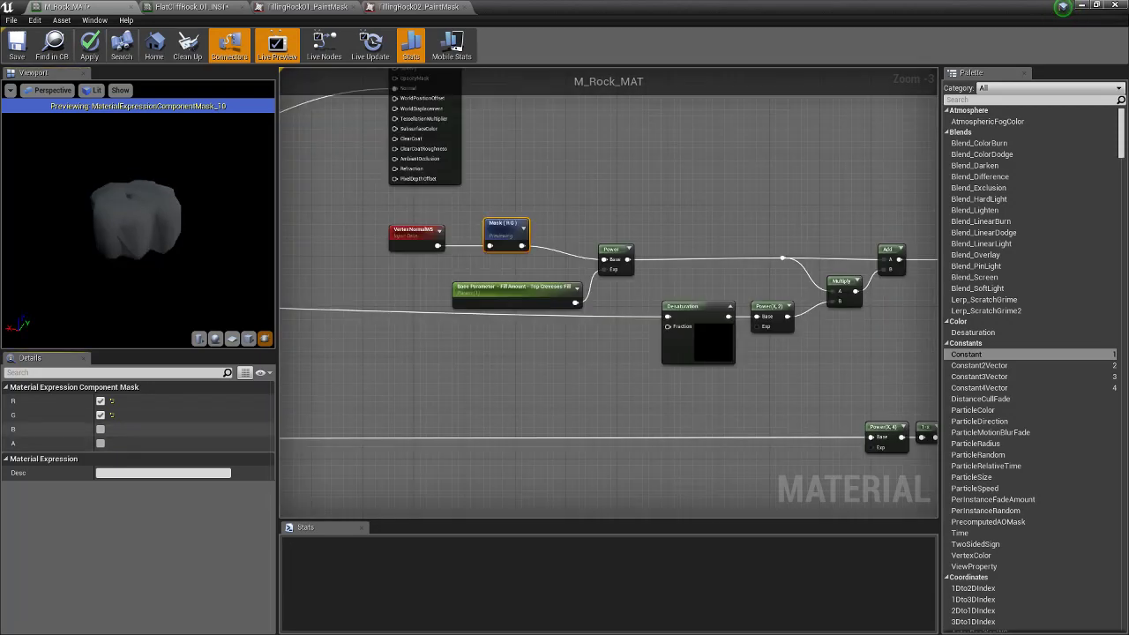
{"action": "left_click", "coordinate": [101, 428]}
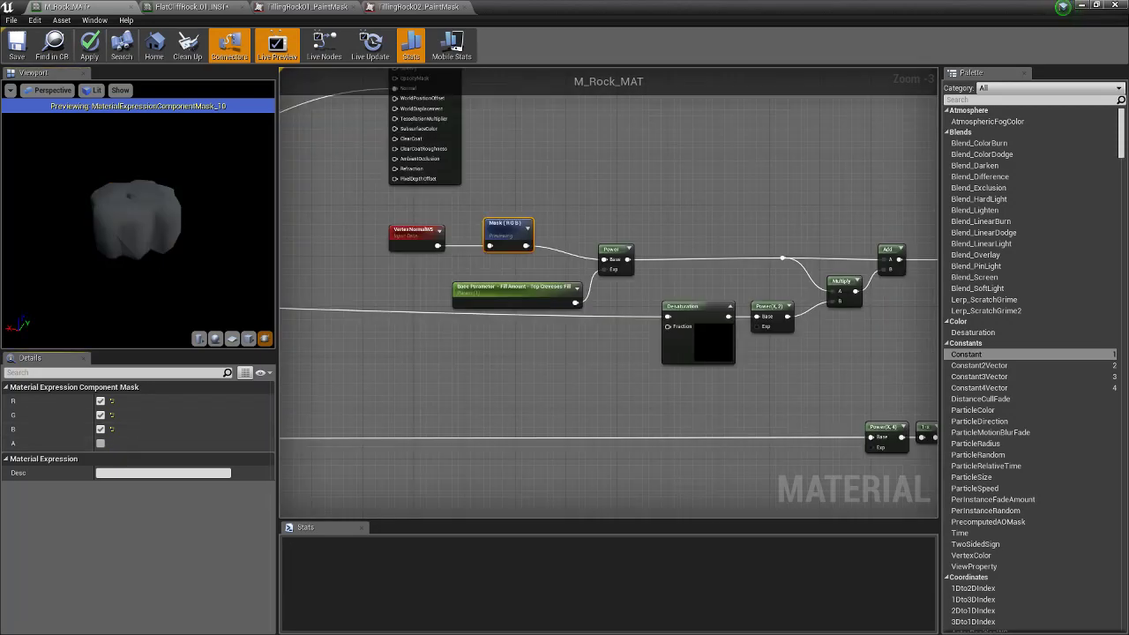
{"action": "left_click_drag", "start_coordinate": [168, 221], "coordinate": [88, 220]}
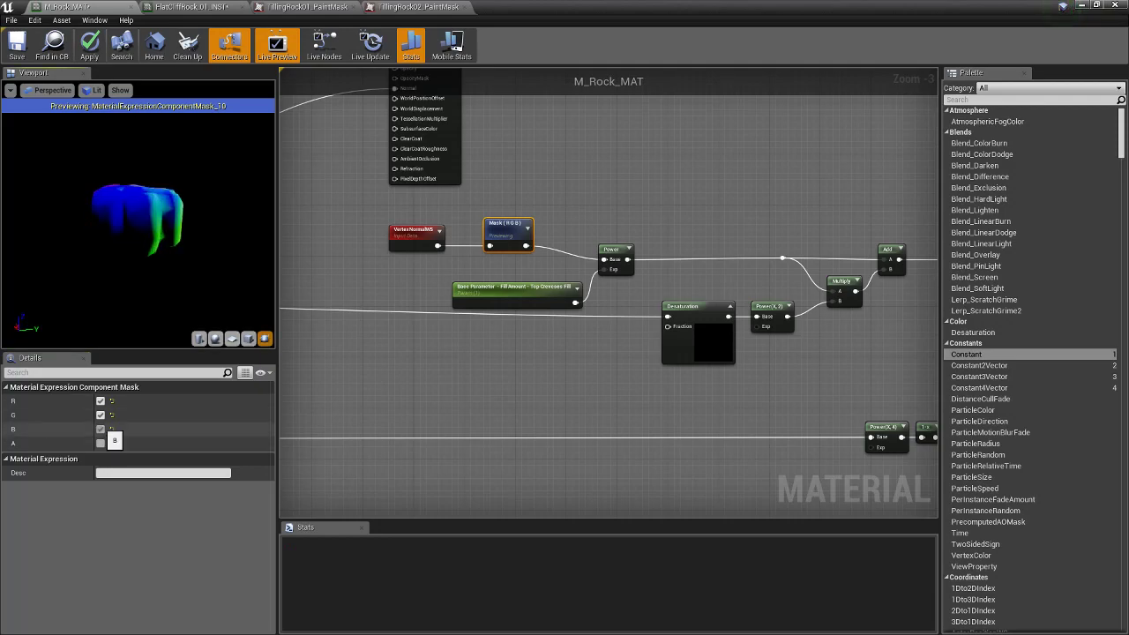
Disable the B channel, leaving R and G in the mask node, and inspect the preview from several sides of the rock
{"action": "left_click", "coordinate": [101, 429]}
{"action": "left_click_drag", "start_coordinate": [111, 231], "coordinate": [287, 231]}
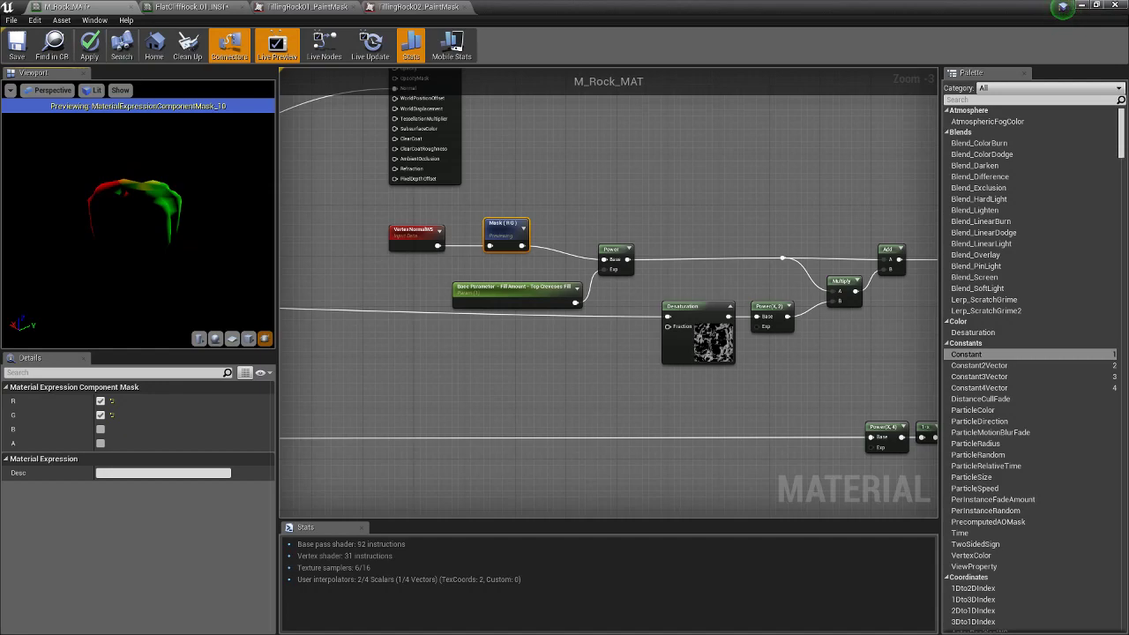
{"action": "left_click_drag", "start_coordinate": [137, 212], "coordinate": [138, 231]}
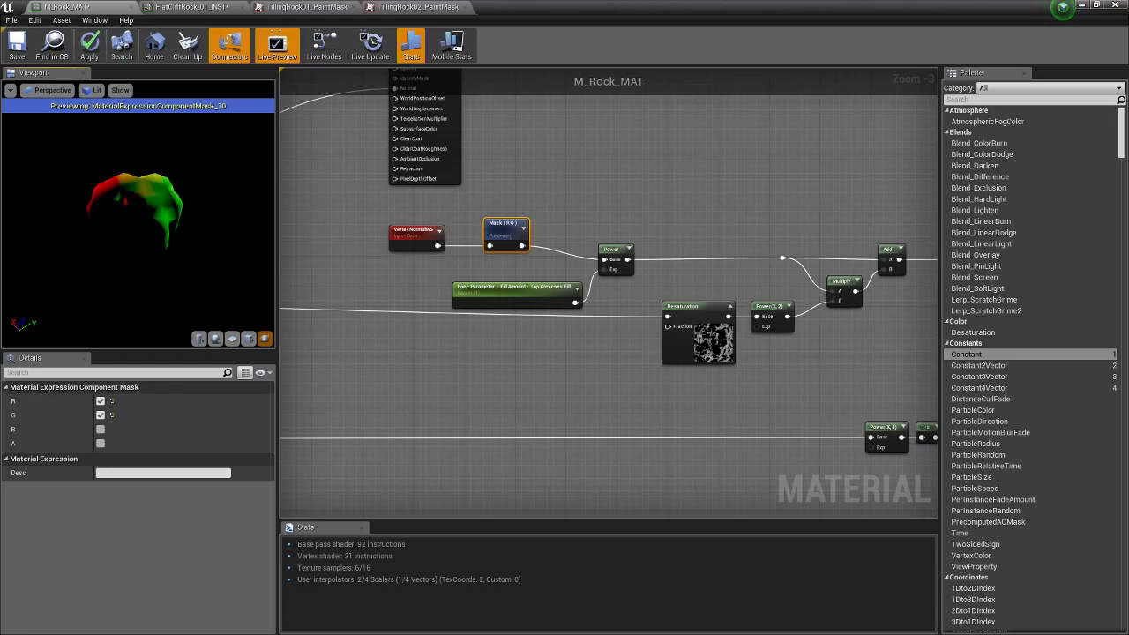
{"action": "left_click_drag", "start_coordinate": [138, 212], "coordinate": [211, 213]}
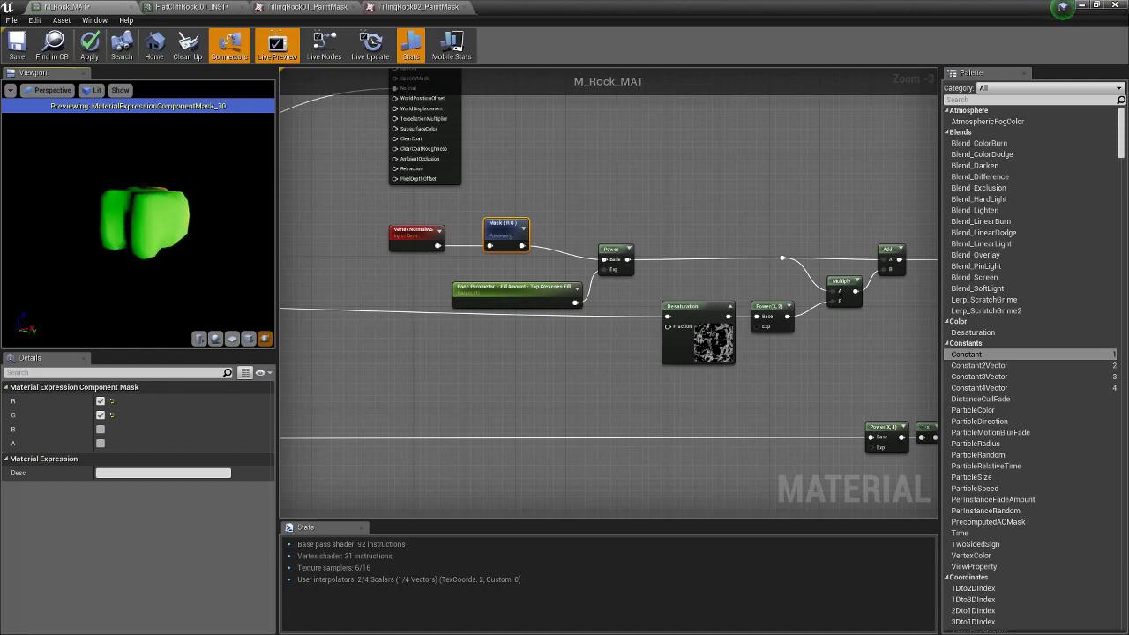
{"action": "left_click_drag", "start_coordinate": [141, 211], "coordinate": [71, 205]}
{"action": "mouse_move", "coordinate": [138, 211]}
{"action": "left_mouse_down"}
{"action": "mouse_move", "coordinate": [102, 209]}
{"action": "mouse_move", "coordinate": [132, 210]}
{"action": "left_mouse_up"}
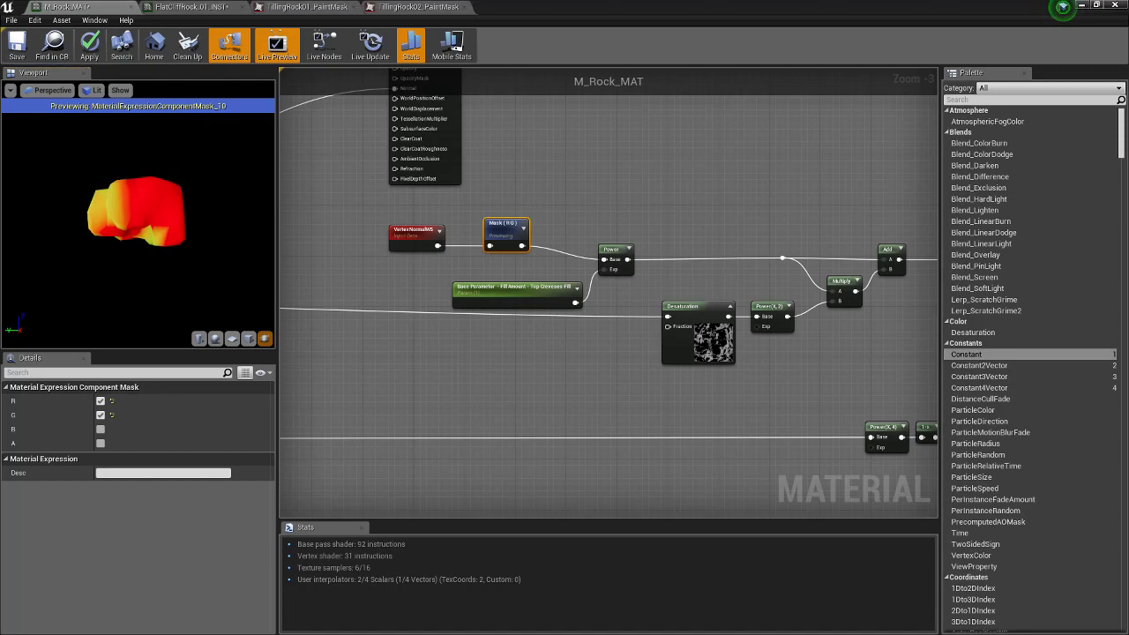
Replace the material's preview mesh with CliffRock_4 and view the R and G mask on the whole rock
{"action": "left_click", "coordinate": [353, 388]}
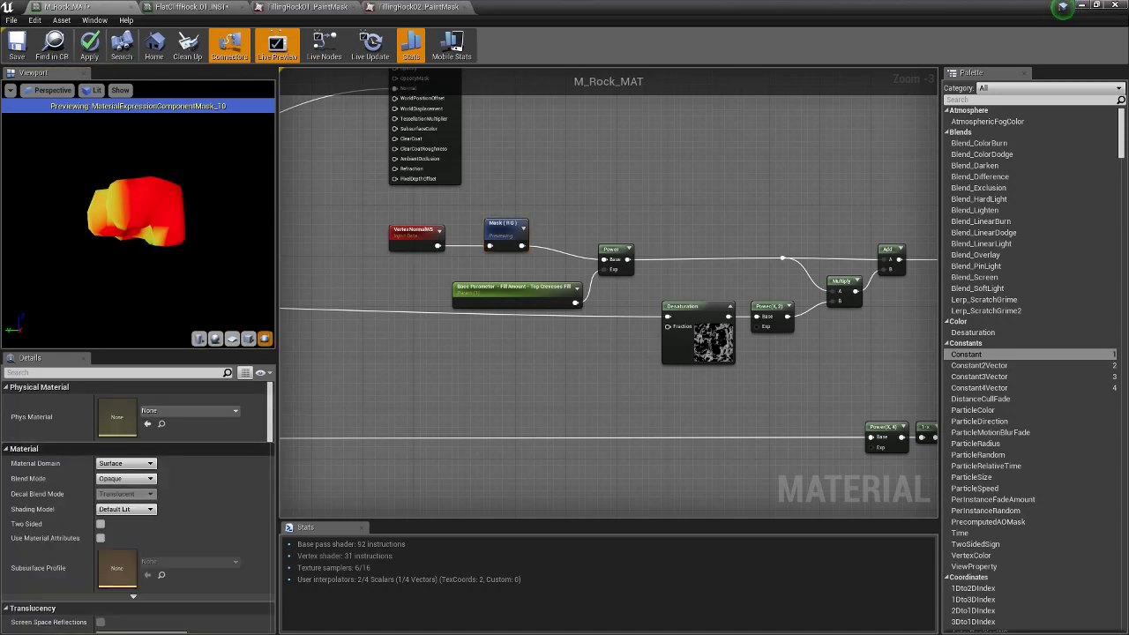
{"action": "scroll", "coordinate": [203, 520], "scroll_direction": "down", "scroll_amount": 13}
{"action": "scroll", "coordinate": [138, 507], "scroll_direction": "down", "scroll_amount": 15}
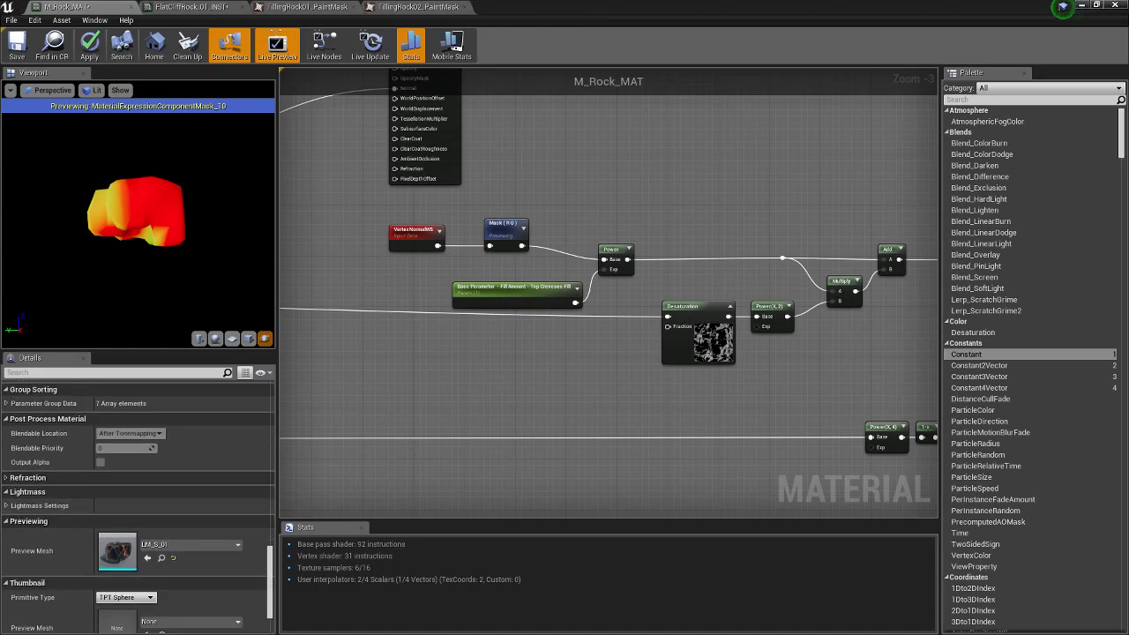
{"action": "left_click_drag", "start_coordinate": [0, 564], "coordinate": [116, 554]}
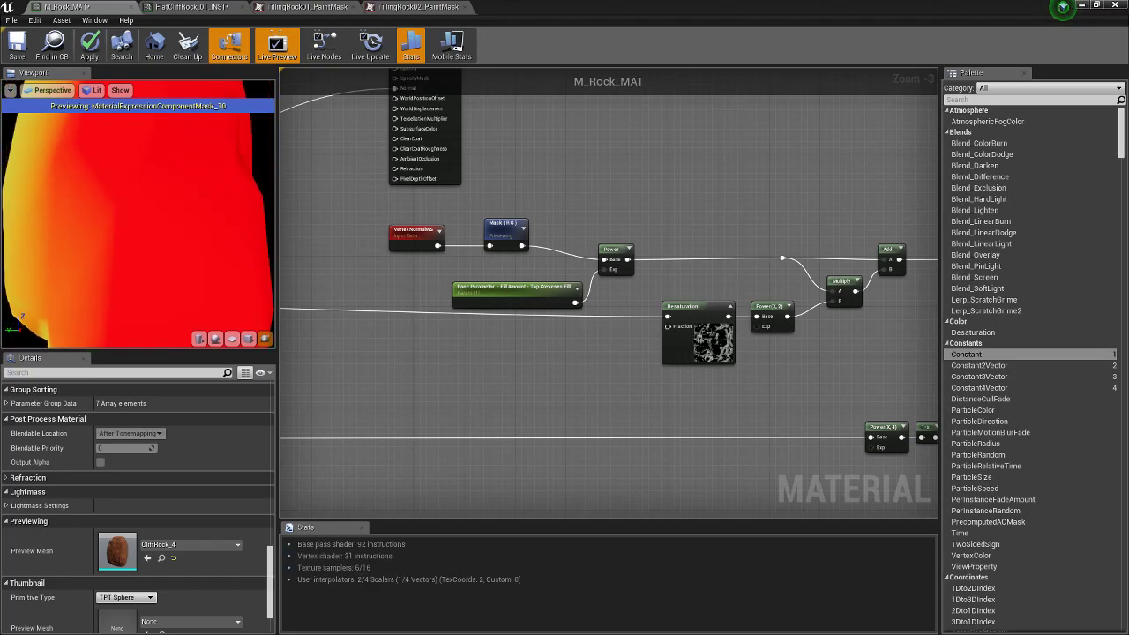
{"action": "right_click_drag", "start_coordinate": [137, 229], "coordinate": [138, 180]}
{"action": "left_click_drag", "start_coordinate": [137, 211], "coordinate": [208, 219]}
Stop previewing the mask node, set it to the B channel only, and align it with VertexNormalWS
{"action": "right_click", "coordinate": [509, 231]}
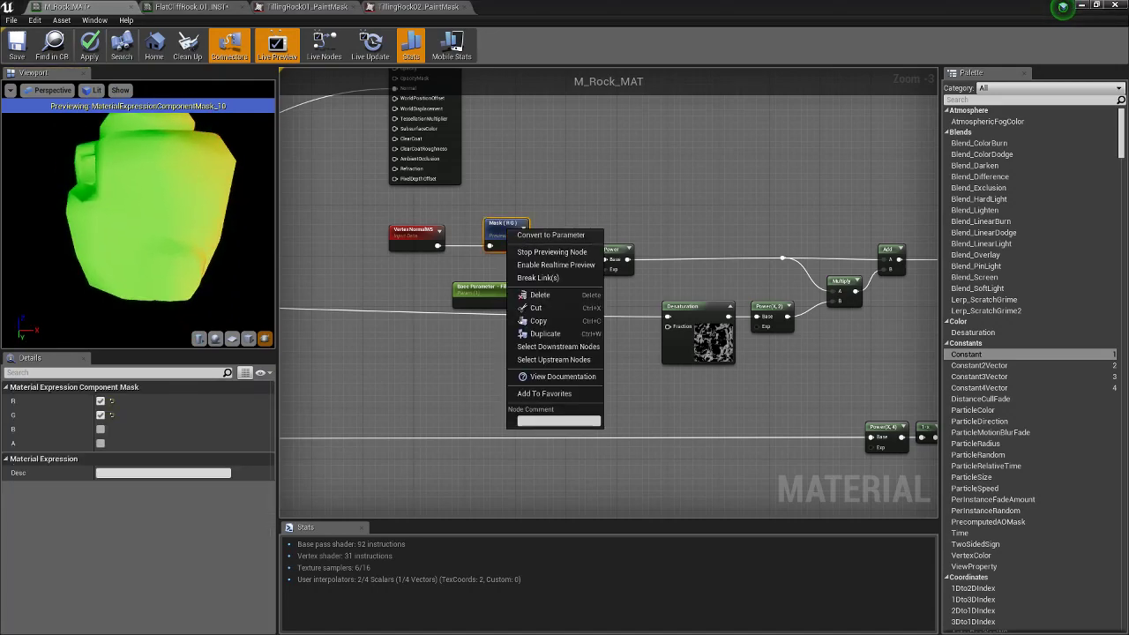
{"action": "left_click", "coordinate": [552, 252]}
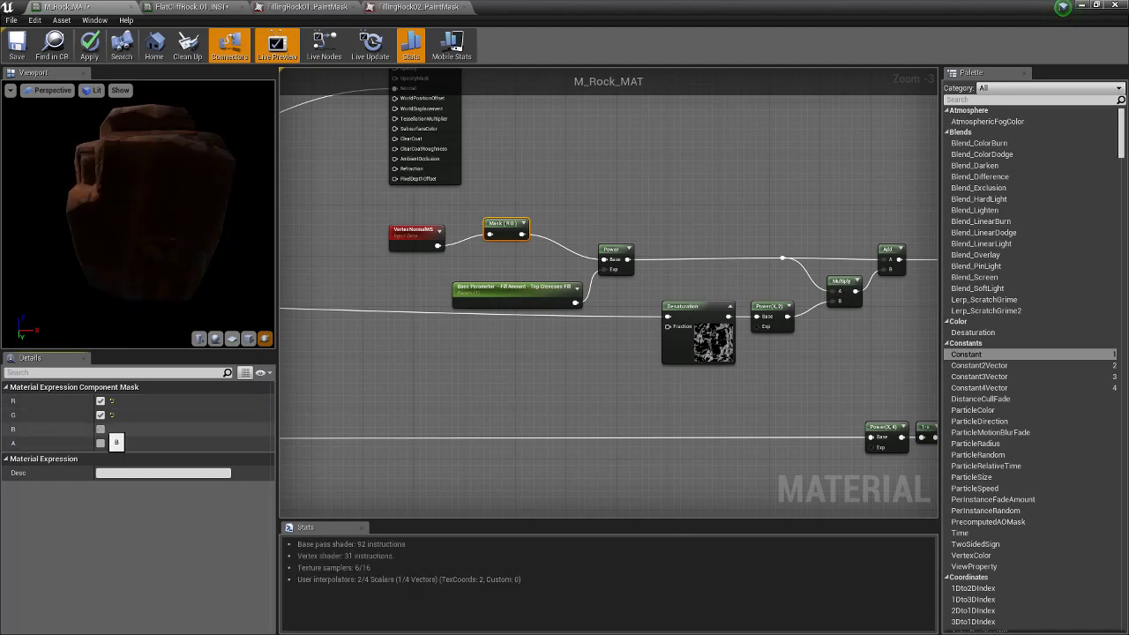
{"action": "left_click", "coordinate": [100, 429]}
{"action": "left_click", "coordinate": [100, 415]}
{"action": "left_click", "coordinate": [100, 401]}
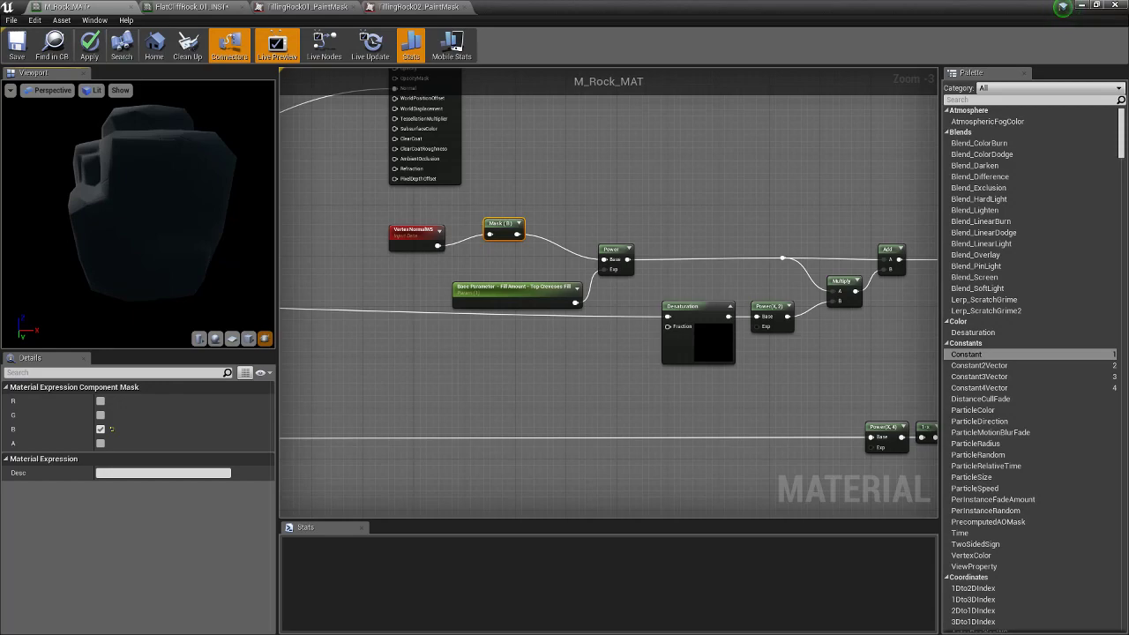
{"action": "mouse_move", "coordinate": [510, 231]}
{"action": "left_mouse_down"}
{"action": "mouse_move", "coordinate": [503, 237]}
{"action": "mouse_move", "coordinate": [515, 238]}
{"action": "left_mouse_up"}
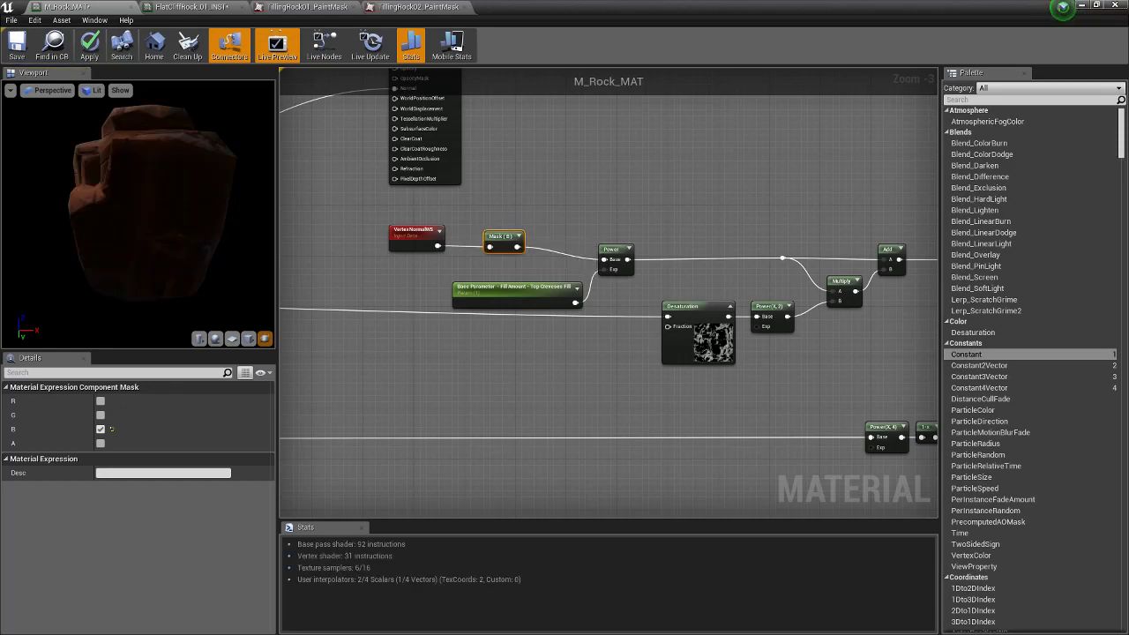
{"action": "left_click_drag", "start_coordinate": [141, 211], "coordinate": [264, 221]}
Check the Top Creveses Fill amount parameter, then preview the Power node it feeds and inspect the result on the rock
{"action": "right_click_drag", "start_coordinate": [625, 371], "coordinate": [587, 315]}
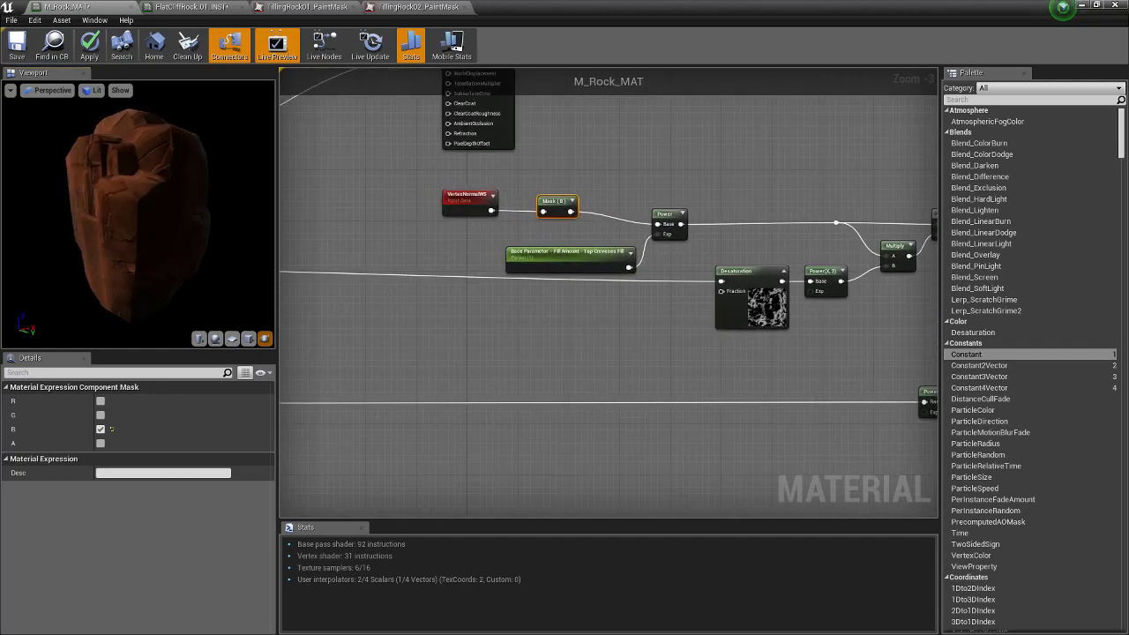
{"action": "left_click", "coordinate": [570, 255]}
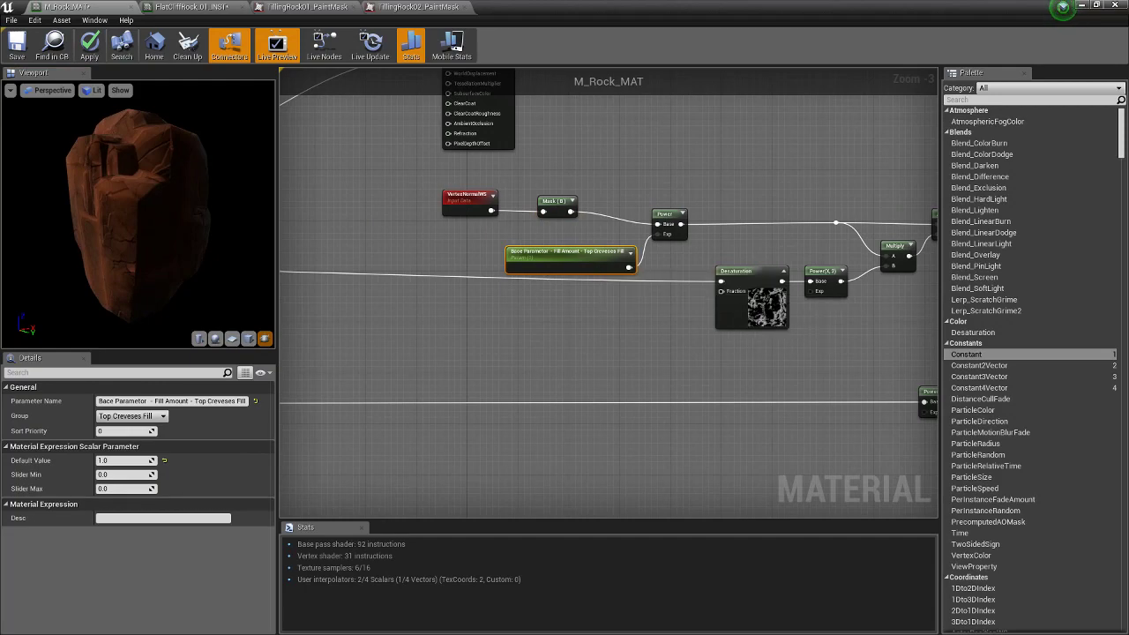
{"action": "left_click_drag", "start_coordinate": [133, 205], "coordinate": [157, 250]}
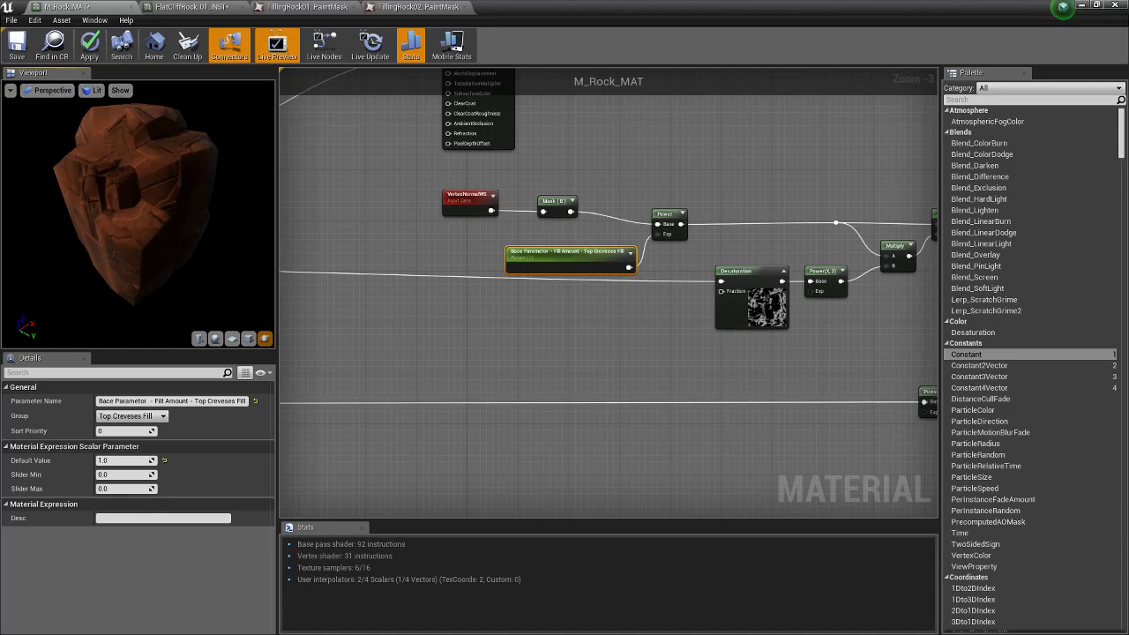
{"action": "left_click", "coordinate": [663, 215]}
{"action": "right_click_drag", "start_coordinate": [658, 204], "coordinate": [552, 231]}
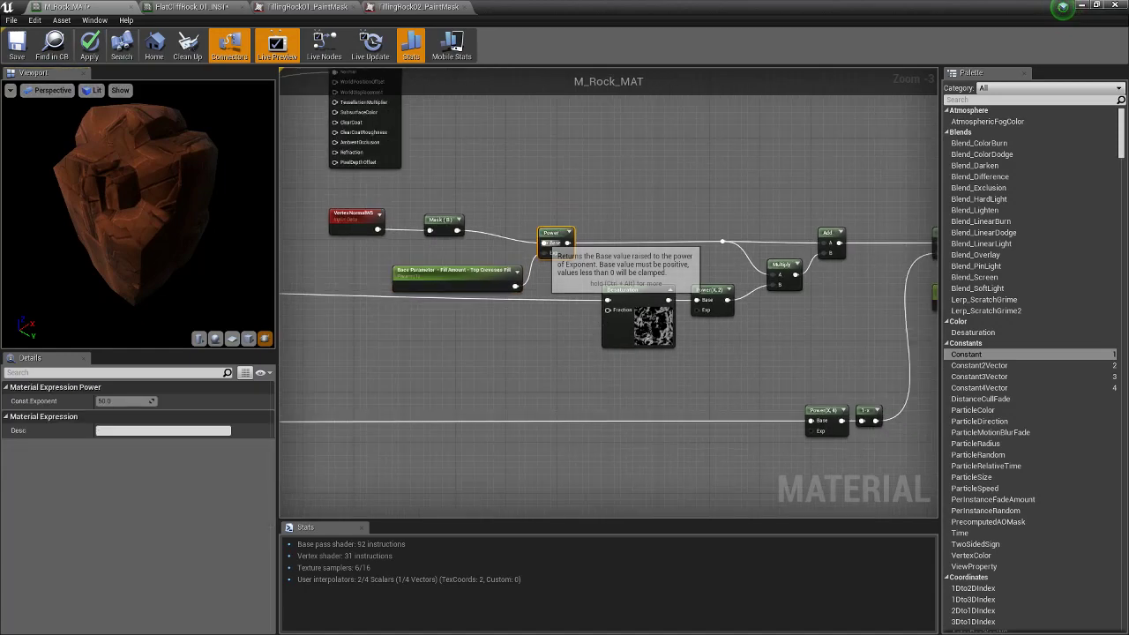
{"action": "right_click", "coordinate": [552, 231]}
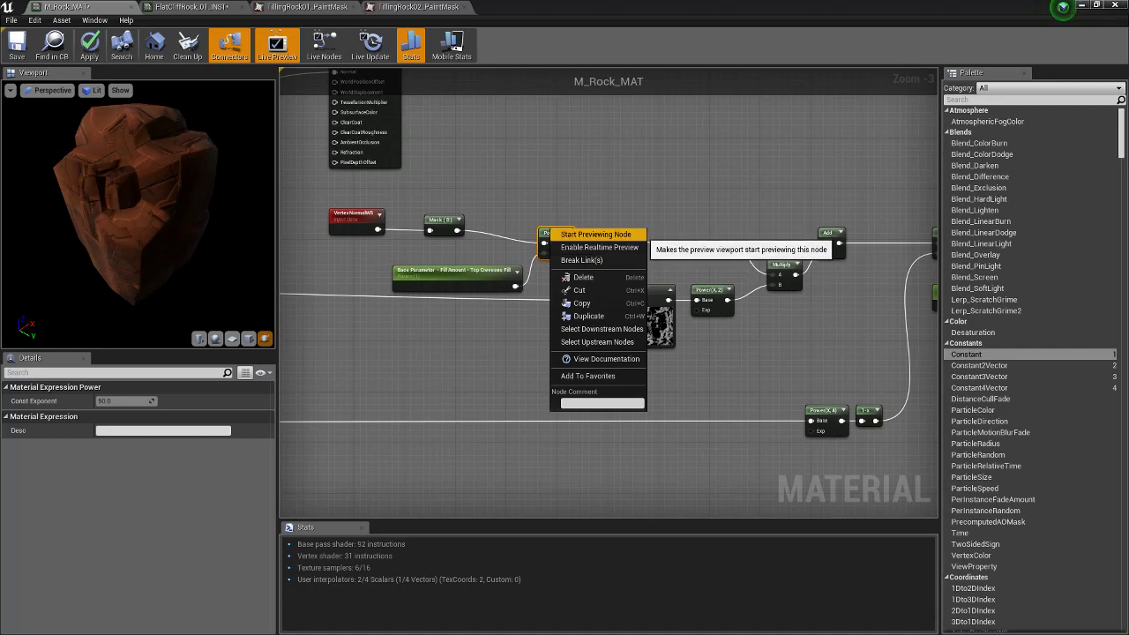
{"action": "left_click", "coordinate": [617, 235]}
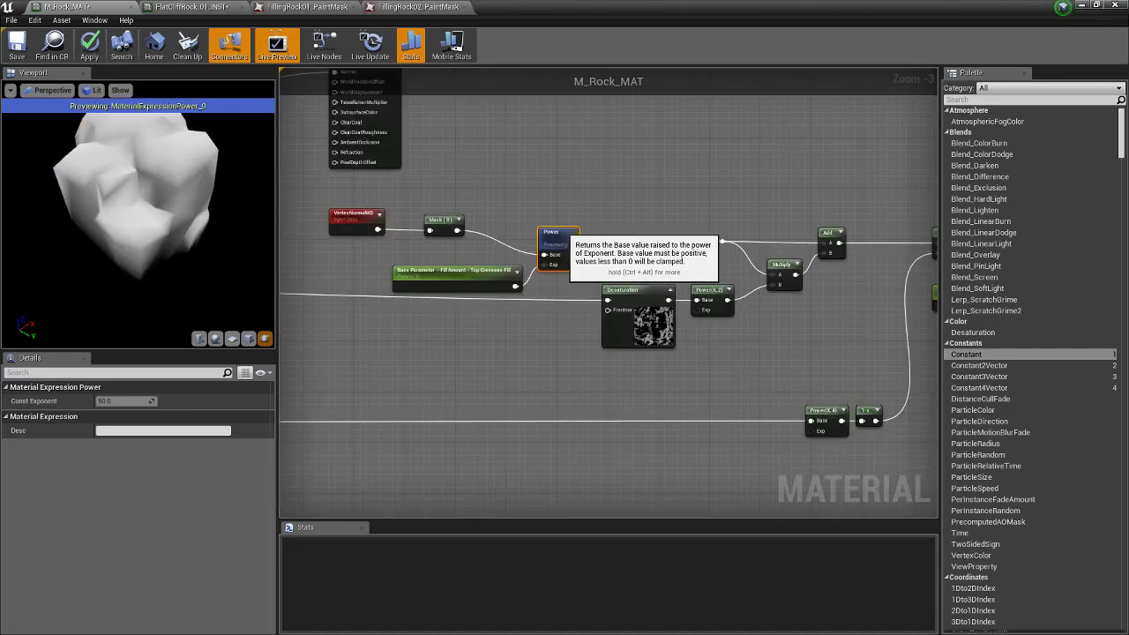
{"action": "left_click_drag", "start_coordinate": [136, 221], "coordinate": [163, 163]}
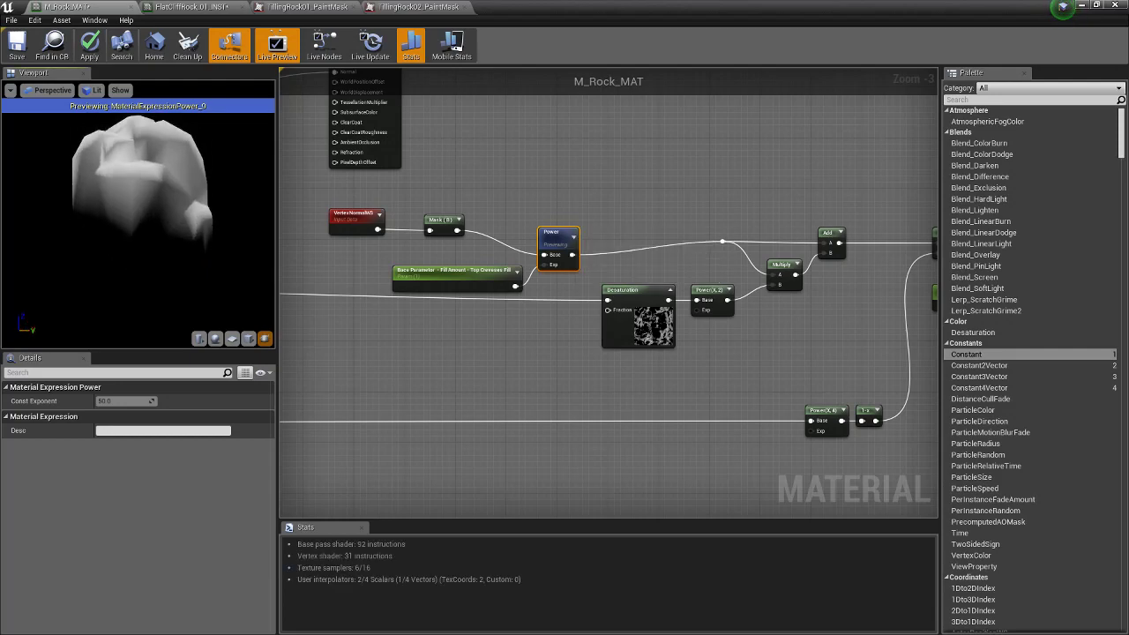
Raise the Top Creveses Fill amount parameter's default value to about 10.46 and inspect the Power preview on the rock
{"action": "left_click", "coordinate": [454, 271]}
{"action": "left_click_drag", "start_coordinate": [133, 460], "coordinate": [99, 460]}
{"action": "left_click", "coordinate": [122, 459]}
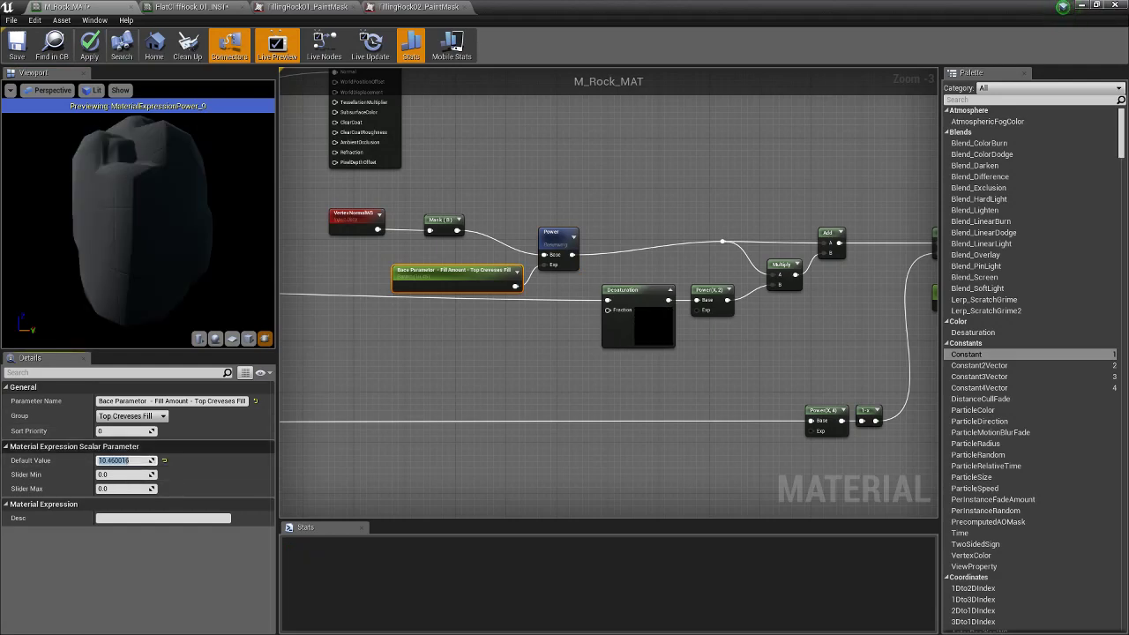
{"action": "mouse_move", "coordinate": [168, 251]}
{"action": "left_mouse_down"}
{"action": "mouse_move", "coordinate": [119, 269]}
{"action": "mouse_move", "coordinate": [137, 331]}
{"action": "left_mouse_up"}
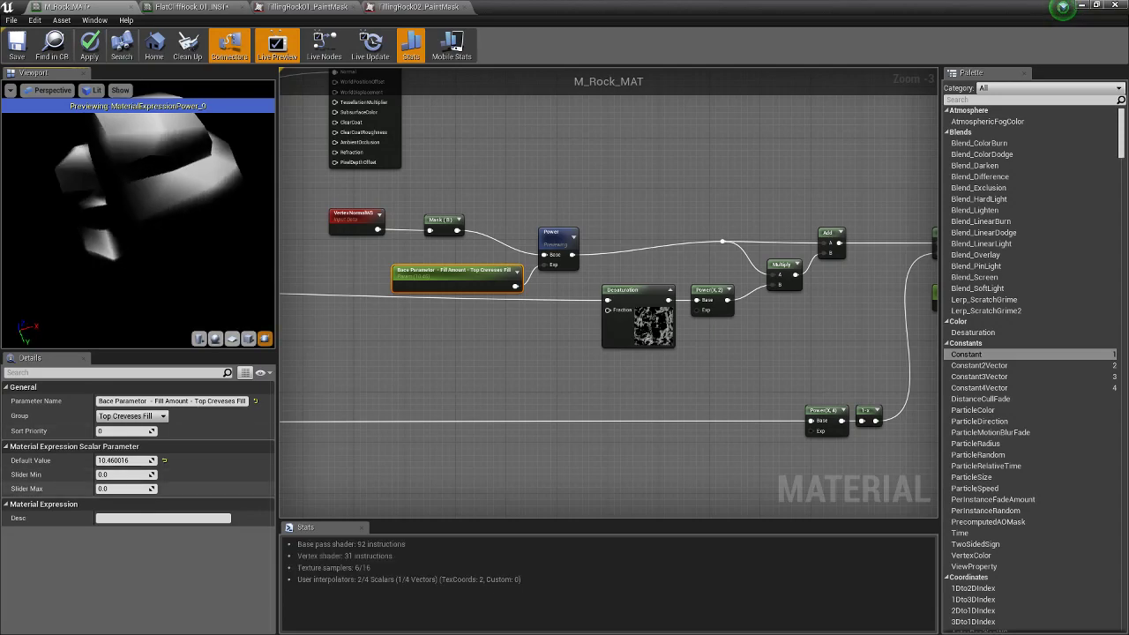
Set the Top Creveses Fill amount parameter's default value to 0.1 and check the Power preview around the rock
{"action": "left_click", "coordinate": [124, 461]}
{"action": "type", "text": "0.1"}
{"action": "key", "text": "Return"}
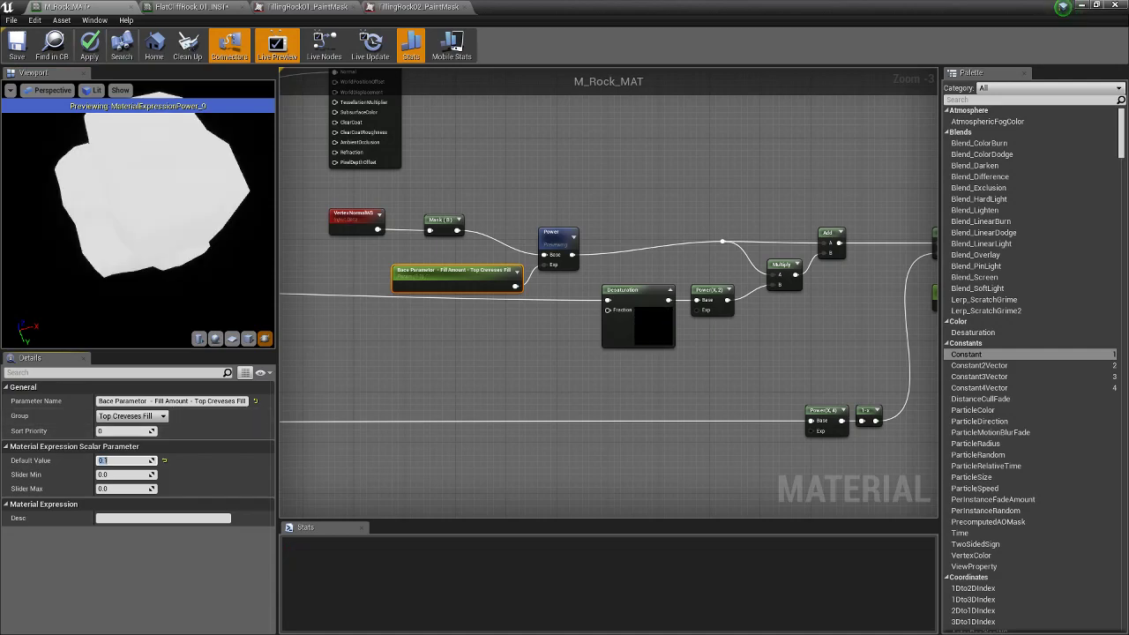
{"action": "left_click_drag", "start_coordinate": [168, 238], "coordinate": [152, 152]}
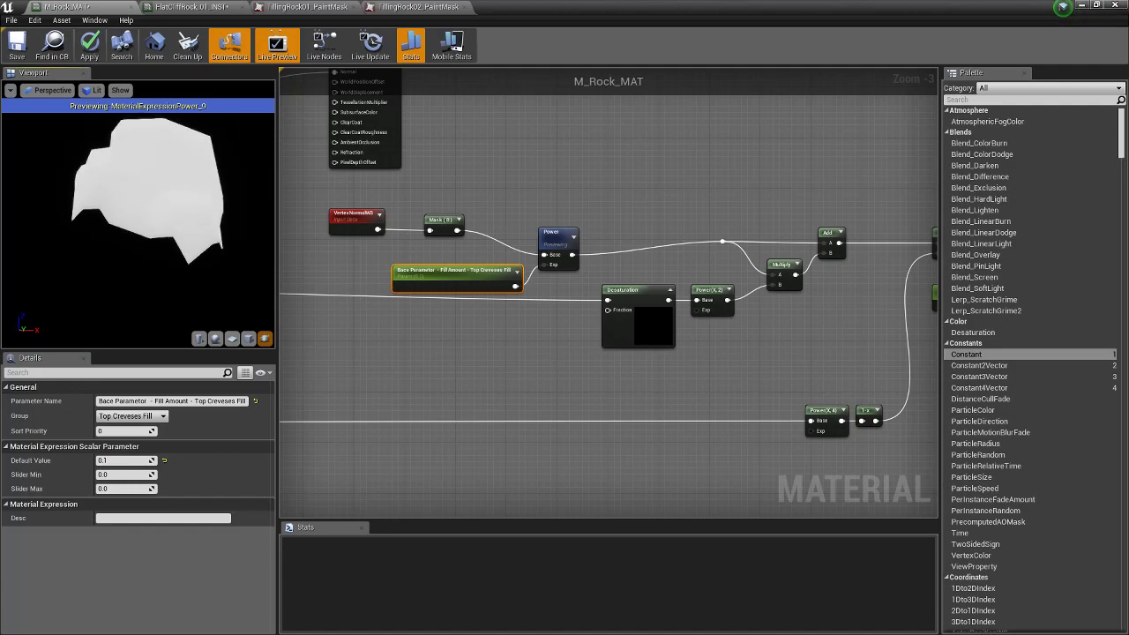
Set the Top Creveses Fill amount parameter's default value to 1 and view the Power preview on the rock
{"action": "left_click", "coordinate": [123, 461]}
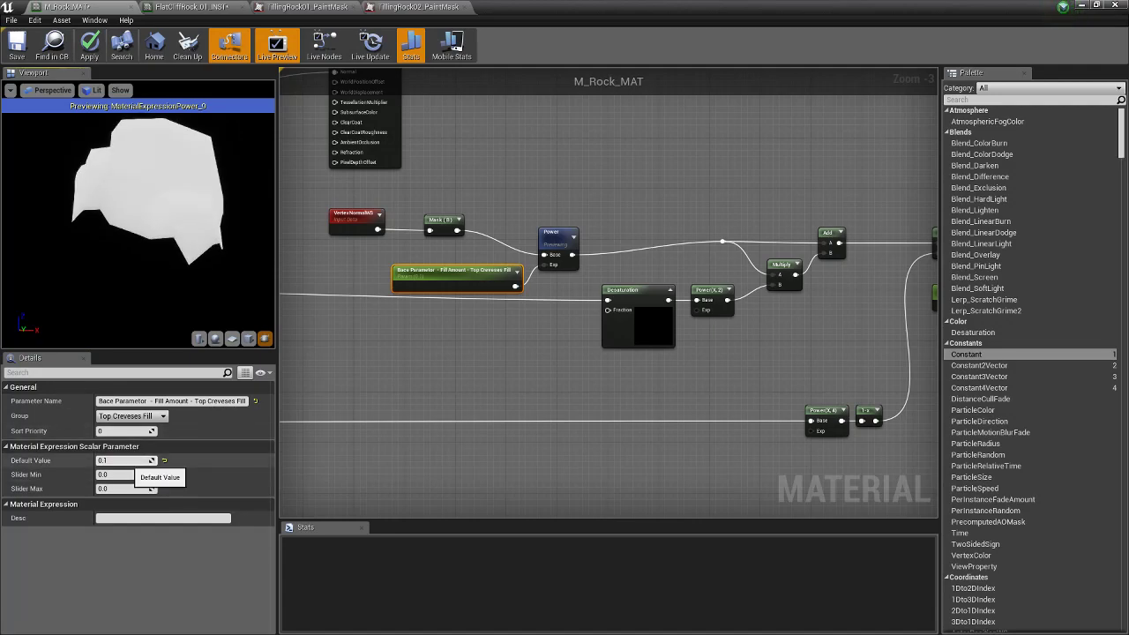
{"action": "type", "text": "1"}
{"action": "key", "text": "Return"}
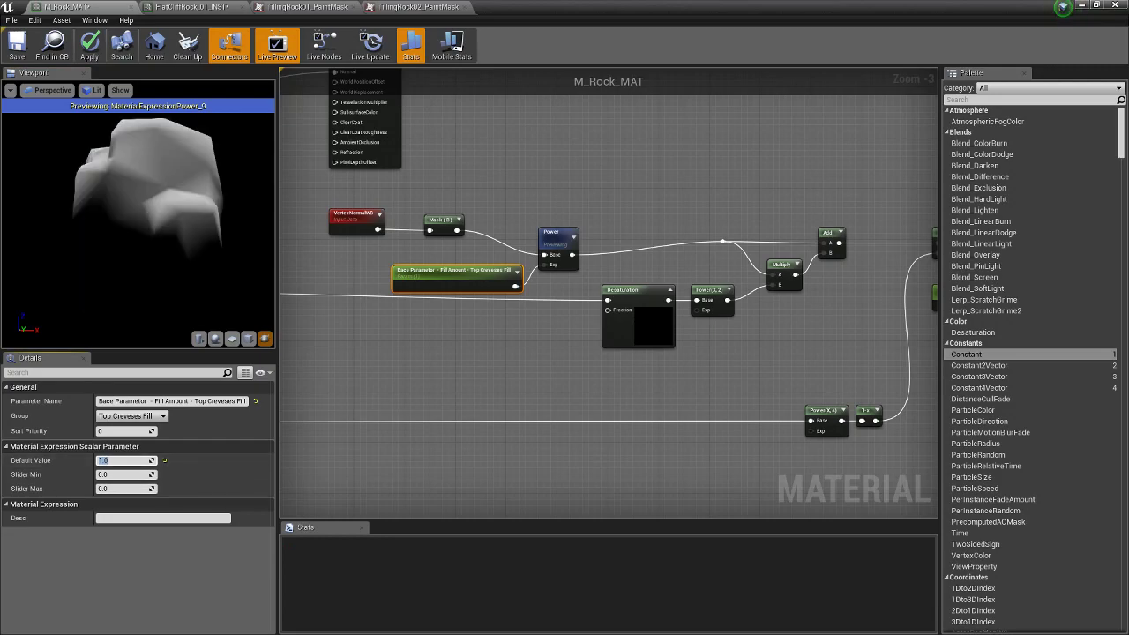
{"action": "left_click_drag", "start_coordinate": [145, 198], "coordinate": [150, 242]}
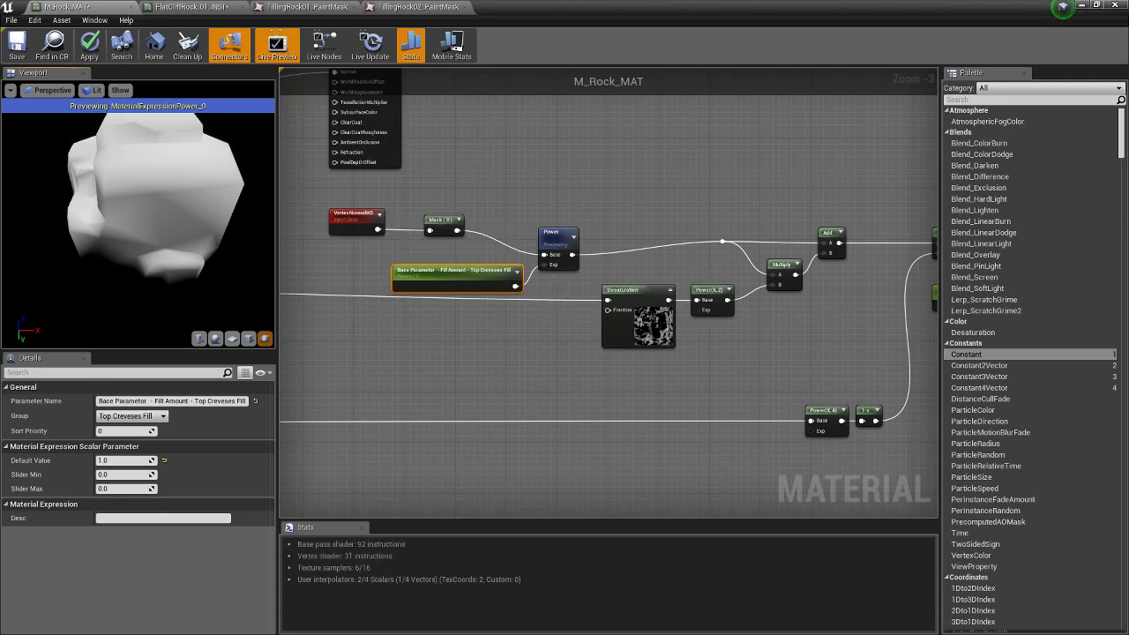
Move the VertexNormalWS and Mask ( B ) nodes closer to the Power node
{"action": "left_click", "coordinate": [347, 221]}
{"action": "left_click_drag", "start_coordinate": [357, 223], "coordinate": [393, 224]}
{"action": "left_click_drag", "start_coordinate": [467, 192], "coordinate": [462, 227]}
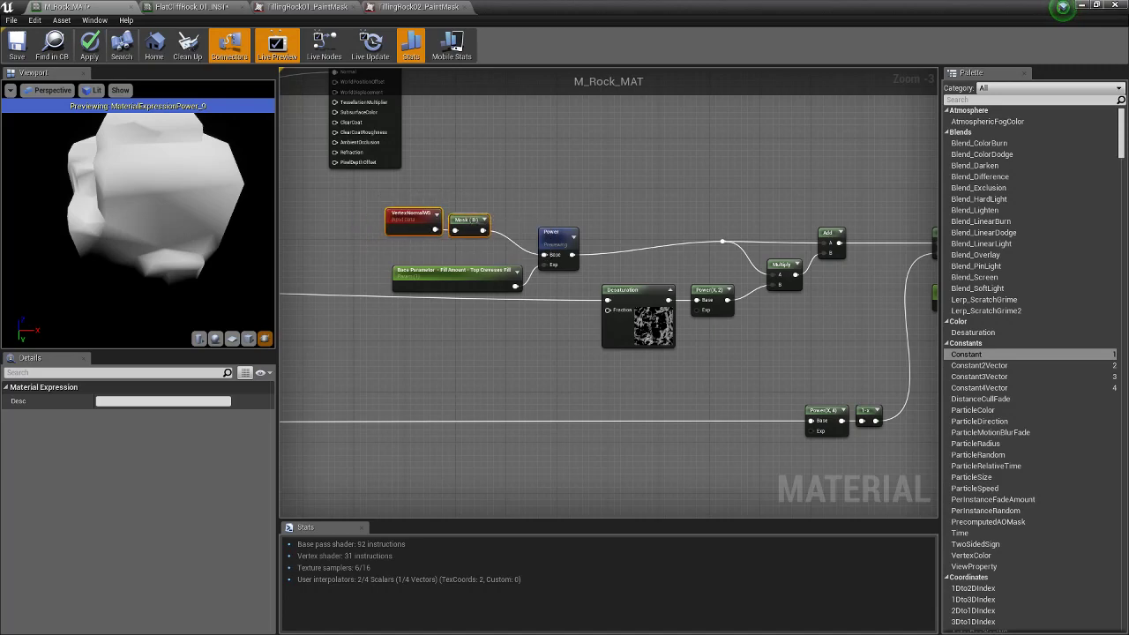
Trace the Desaturation node's input back through the Mask ( G ) node to the Texture Sample that feeds it
{"action": "right_click_drag", "start_coordinate": [547, 326], "coordinate": [479, 333]}
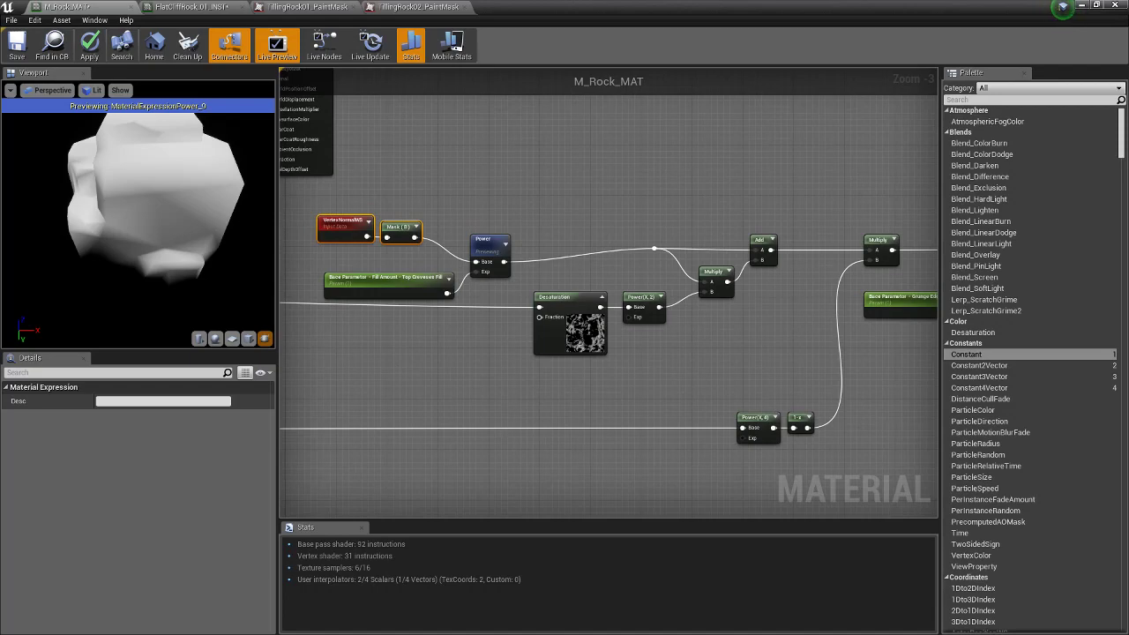
{"action": "right_click_drag", "start_coordinate": [657, 348], "coordinate": [473, 326]}
{"action": "right_click_drag", "start_coordinate": [317, 239], "coordinate": [495, 165]}
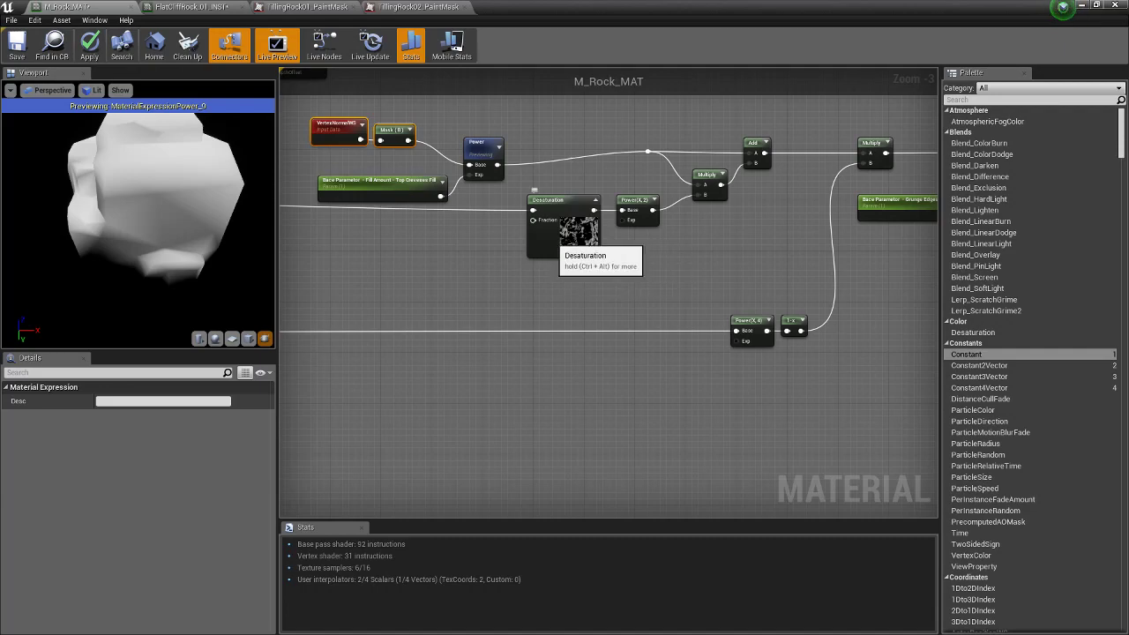
{"action": "left_click", "coordinate": [565, 225]}
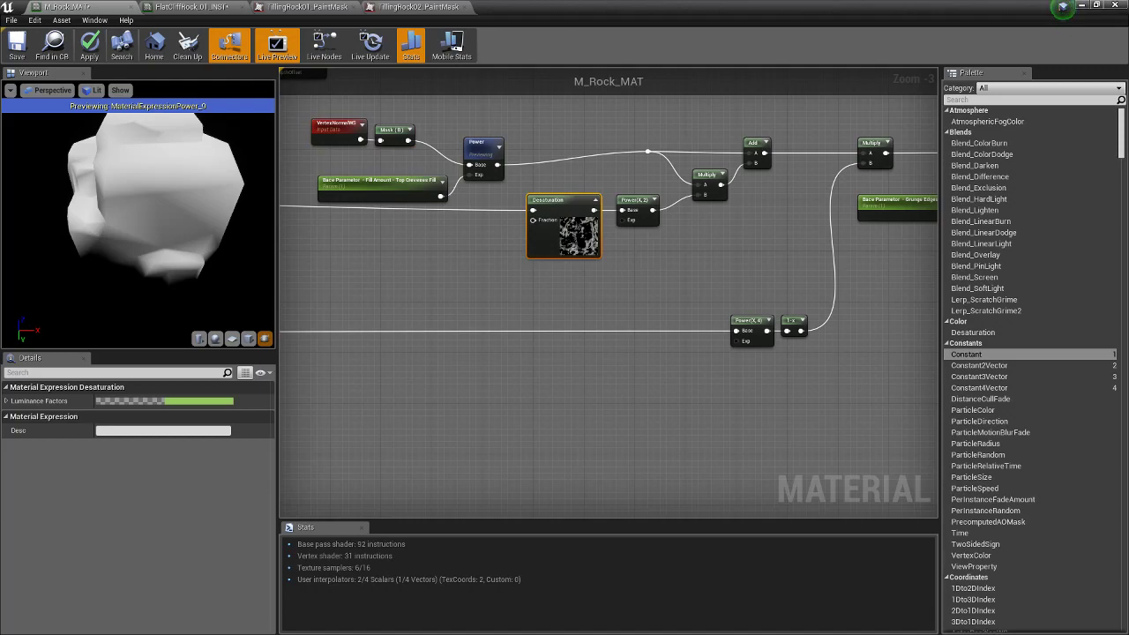
{"action": "scroll", "coordinate": [671, 282], "scroll_direction": "down", "scroll_amount": 5}
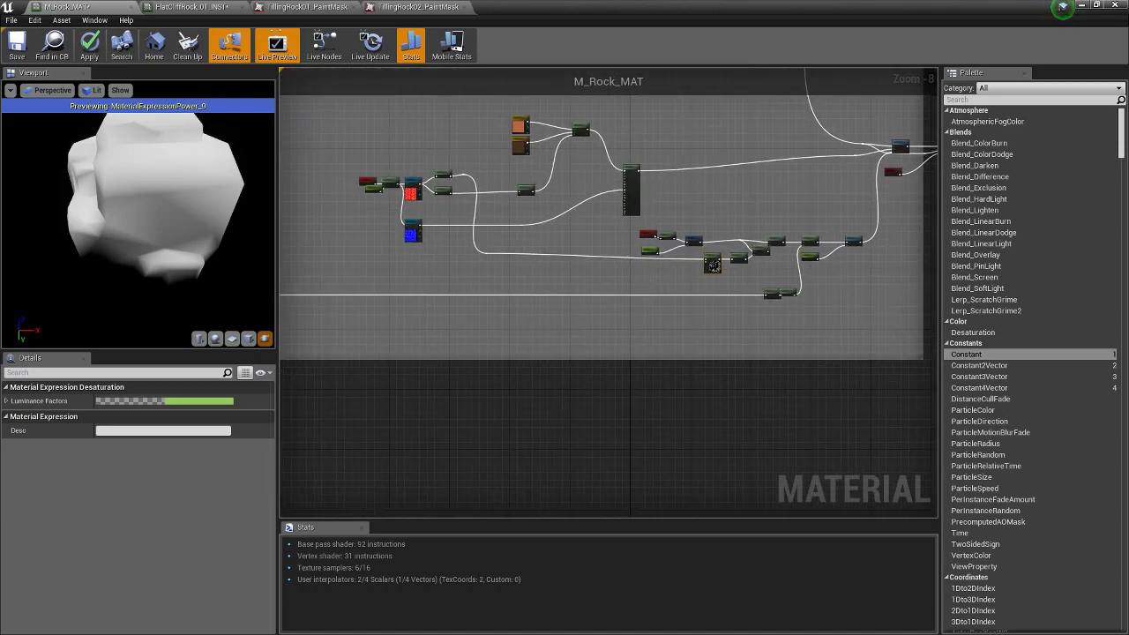
{"action": "scroll", "coordinate": [444, 166], "scroll_direction": "up", "scroll_amount": 9}
{"action": "left_click", "coordinate": [431, 217]}
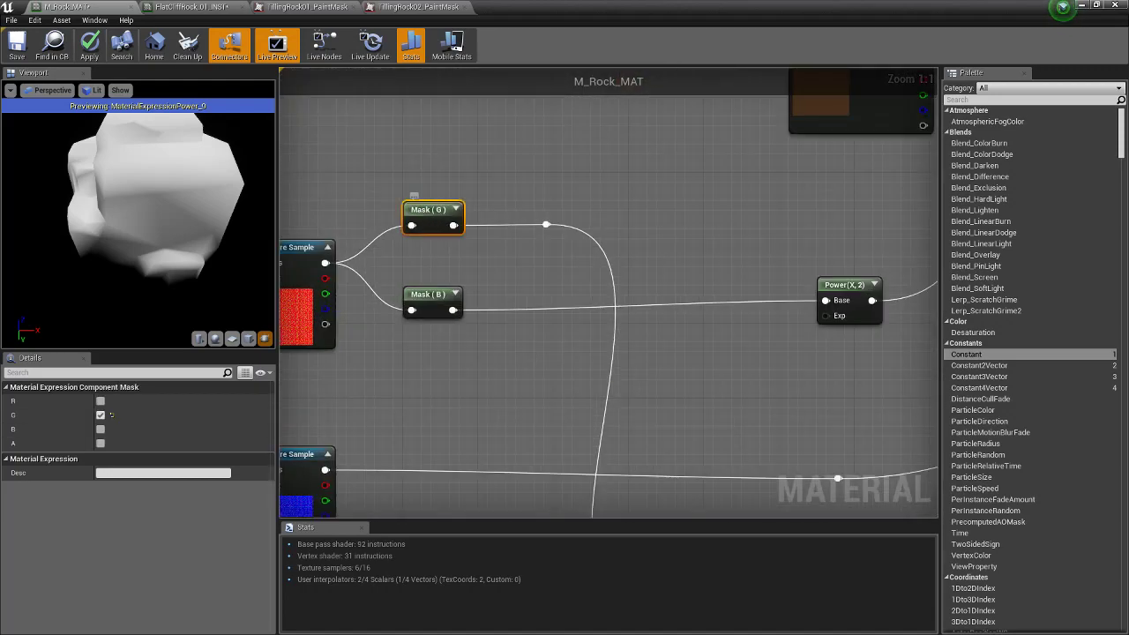
{"action": "right_click_drag", "start_coordinate": [346, 333], "coordinate": [512, 334]}
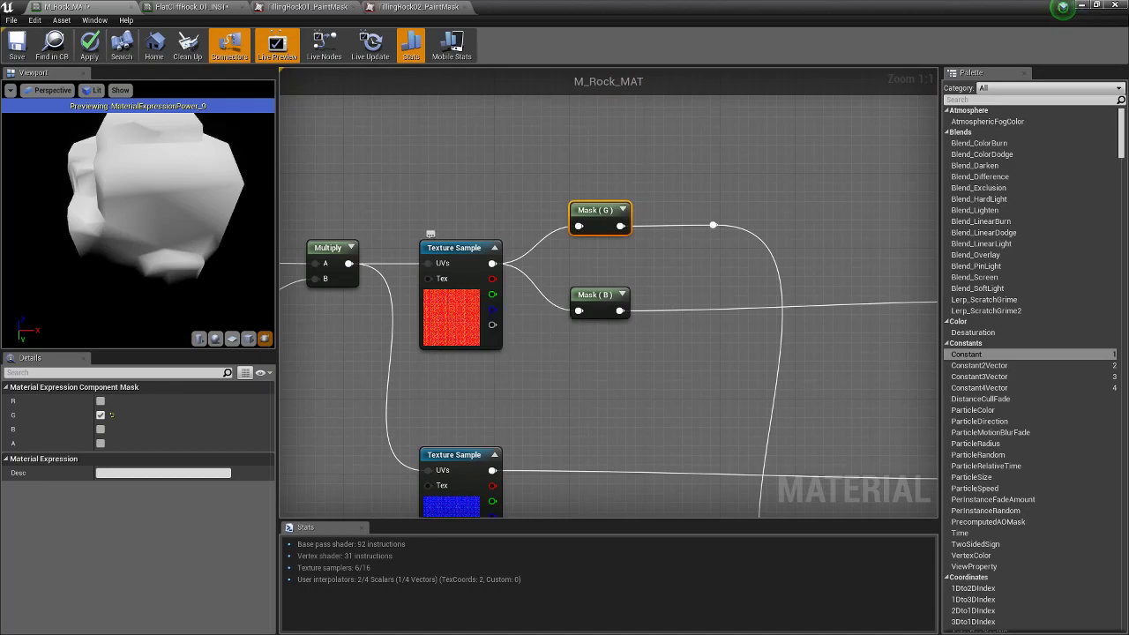
Follow the Mask ( G ) wire back to the Desaturation node and examine it alongside the Power preview from beneath the rock
{"action": "scroll", "coordinate": [646, 402], "scroll_direction": "down", "scroll_amount": 7}
{"action": "right_click_drag", "start_coordinate": [711, 405], "coordinate": [408, 234]}
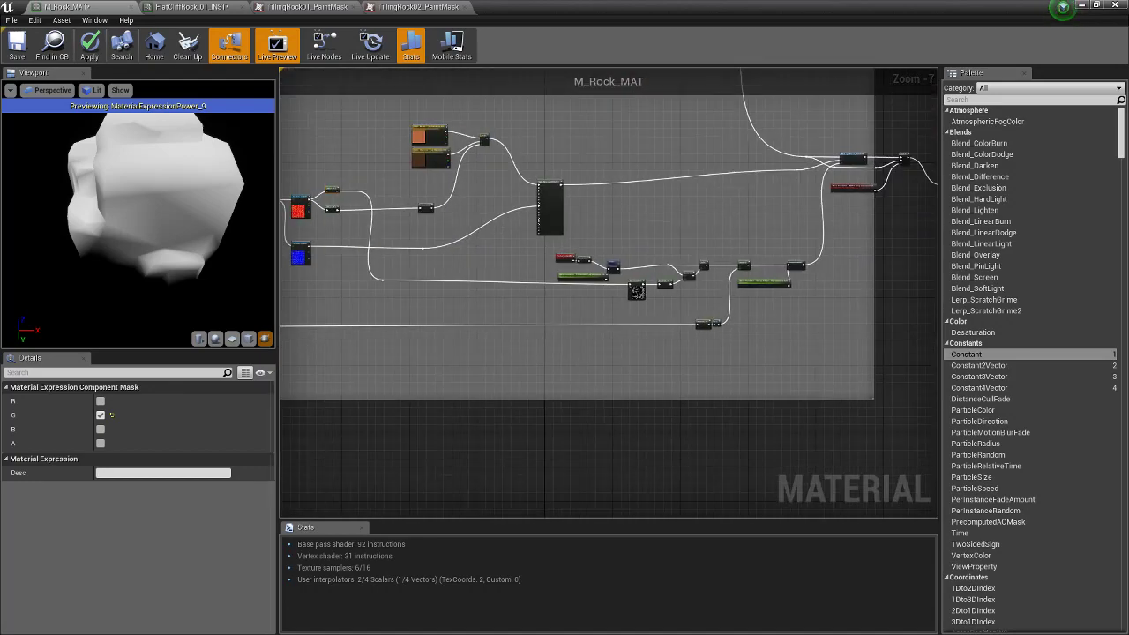
{"action": "scroll", "coordinate": [612, 288], "scroll_direction": "up", "scroll_amount": 5}
{"action": "right_click_drag", "start_coordinate": [615, 287], "coordinate": [342, 291]}
{"action": "scroll", "coordinate": [421, 322], "scroll_direction": "up", "scroll_amount": 2}
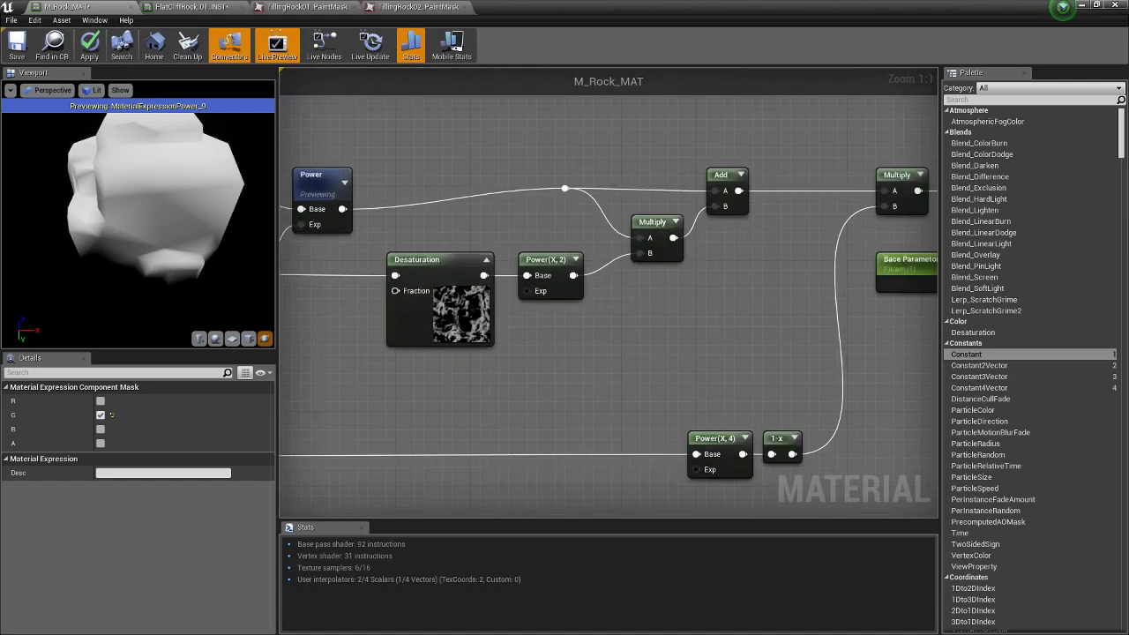
{"action": "left_click_drag", "start_coordinate": [167, 238], "coordinate": [166, 167]}
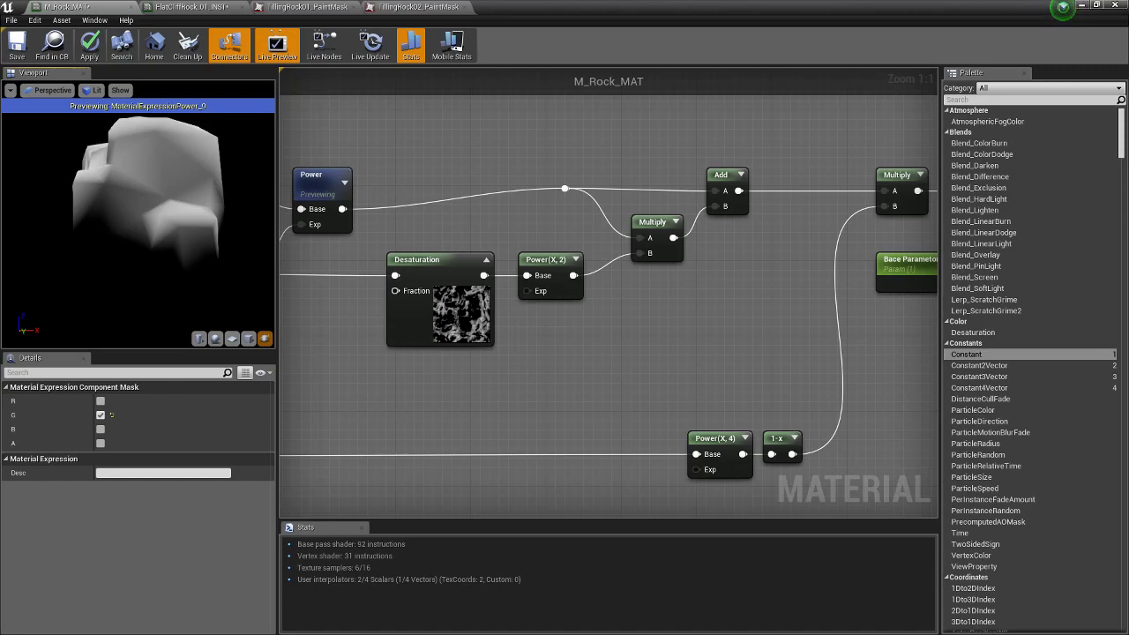
{"action": "right_click_drag", "start_coordinate": [609, 352], "coordinate": [628, 369]}
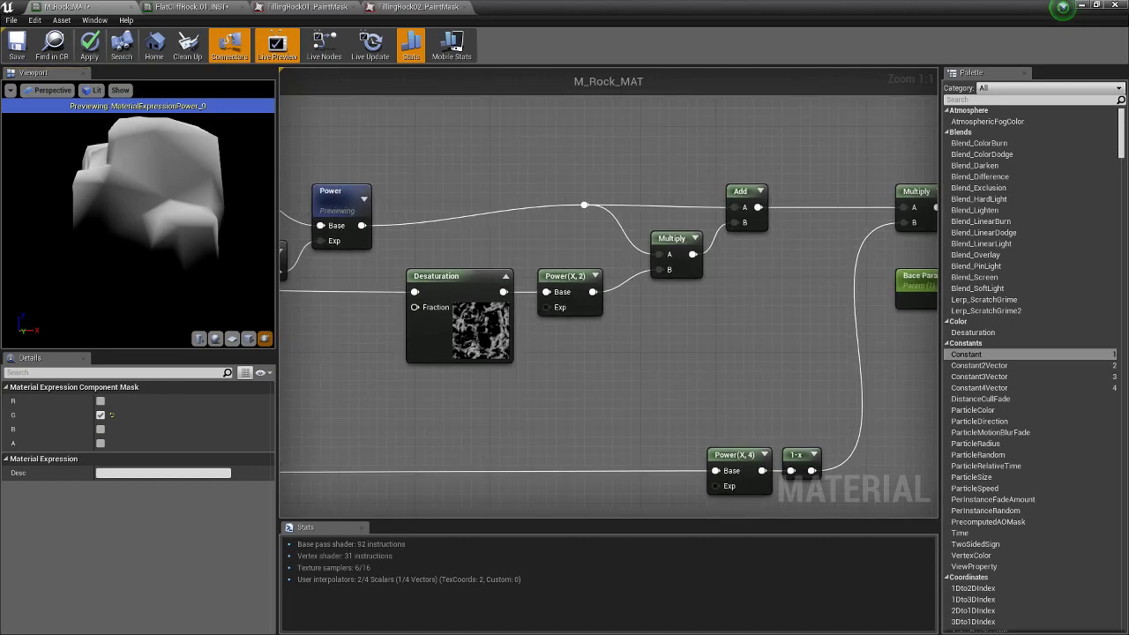
{"action": "left_click", "coordinate": [490, 347]}
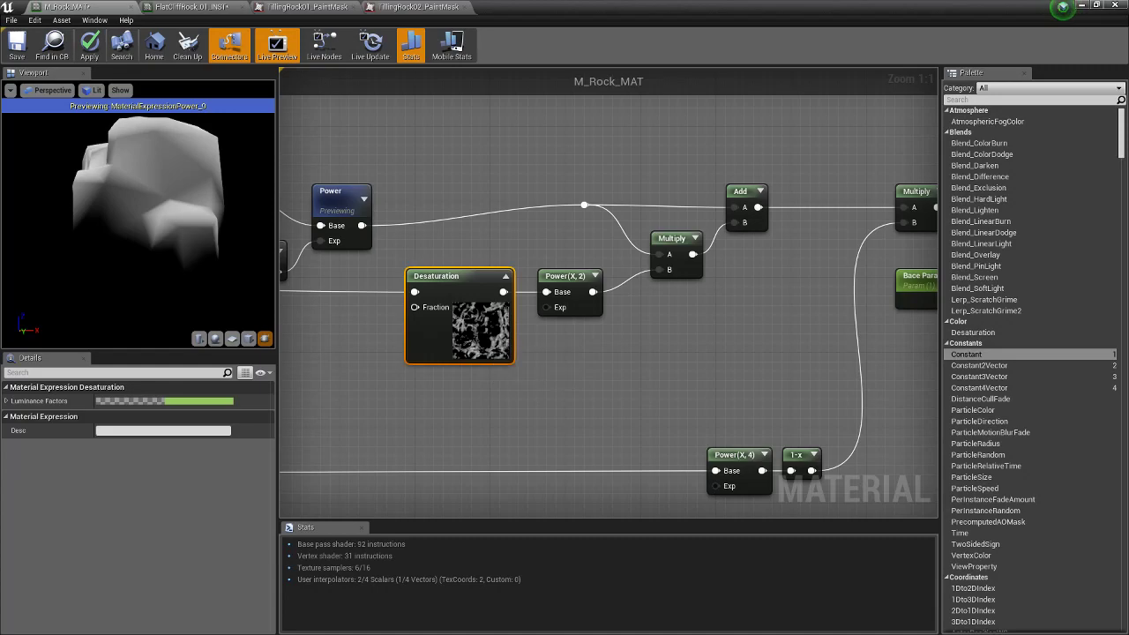
Preview the Power(X, 2) node on the rock, nudge the node upward in the graph and inspect the mesh from another side
{"action": "left_click", "coordinate": [575, 277]}
{"action": "right_click", "coordinate": [577, 277]}
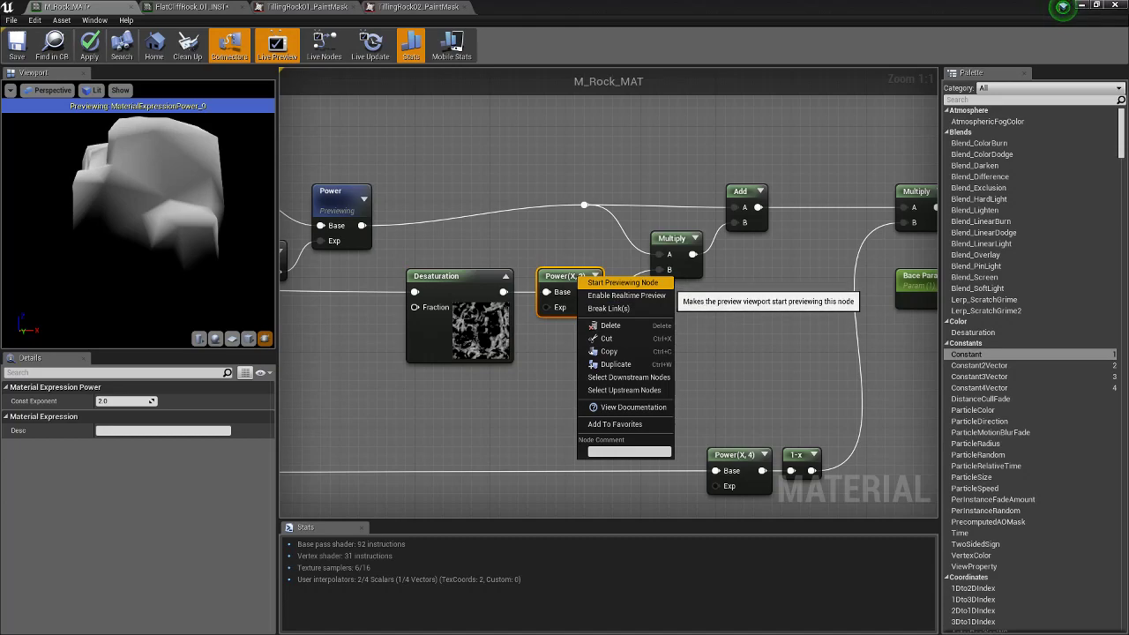
{"action": "left_click", "coordinate": [623, 283]}
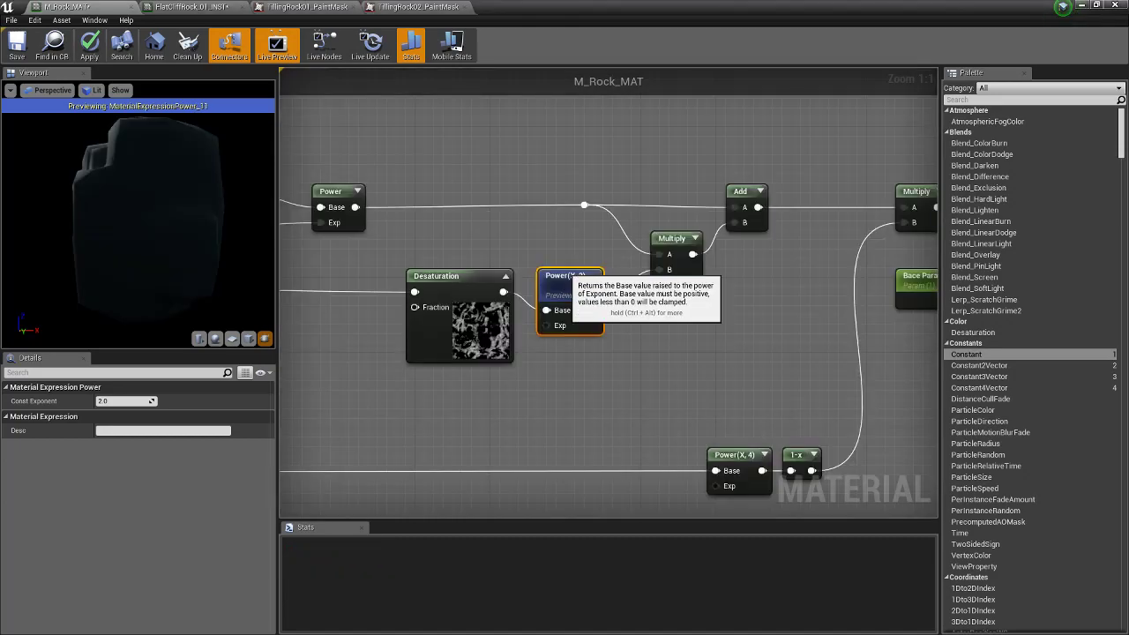
{"action": "left_click_drag", "start_coordinate": [566, 285], "coordinate": [566, 267]}
{"action": "left_click_drag", "start_coordinate": [133, 211], "coordinate": [203, 220]}
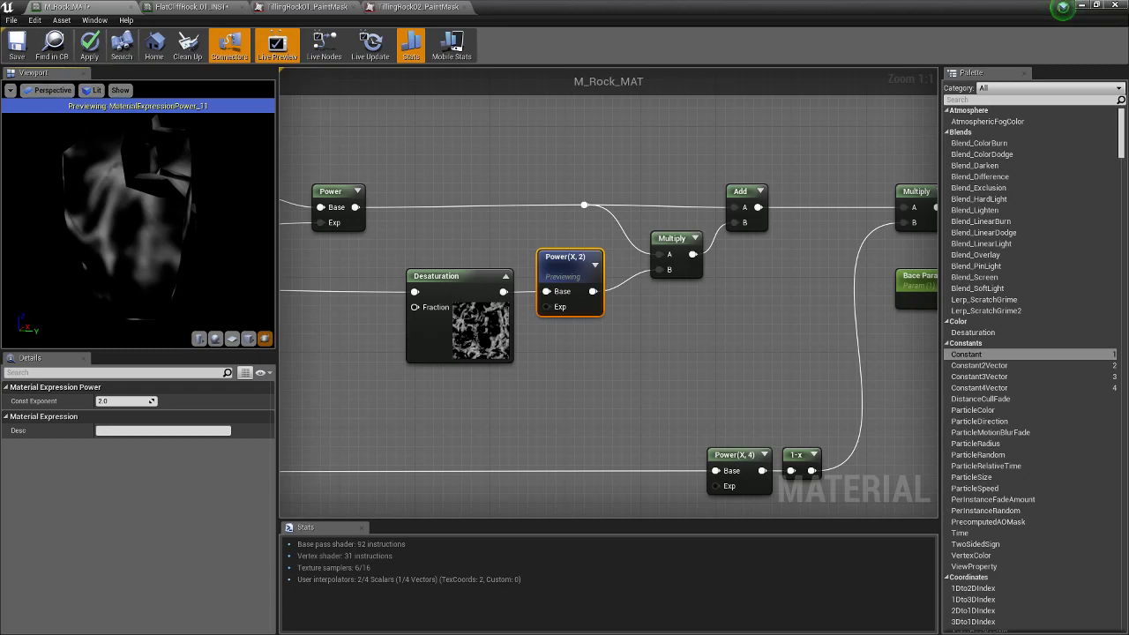
Set the constant multiplying TexCoord[0] to 15 and check the finer Power(X, 2) mask tiling around the rock
{"action": "right_click_drag", "start_coordinate": [415, 364], "coordinate": [448, 348]}
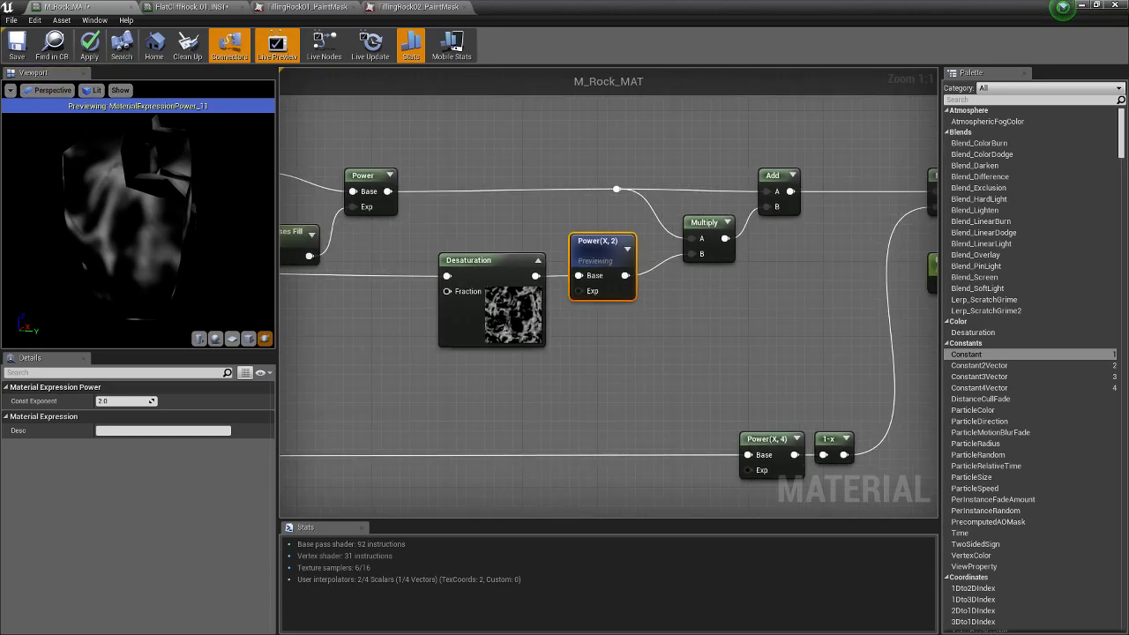
{"action": "scroll", "coordinate": [536, 335], "scroll_direction": "down", "scroll_amount": 5}
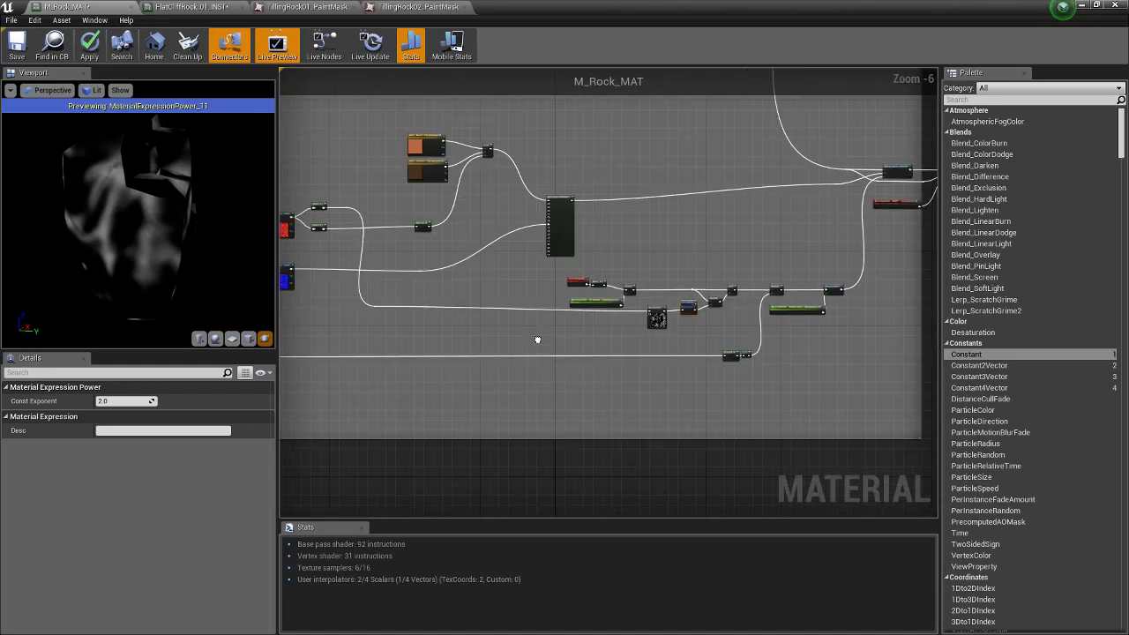
{"action": "scroll", "coordinate": [527, 198], "scroll_direction": "up", "scroll_amount": 4}
{"action": "left_click", "coordinate": [541, 205]}
{"action": "left_click", "coordinate": [128, 401]}
{"action": "type", "text": "15"}
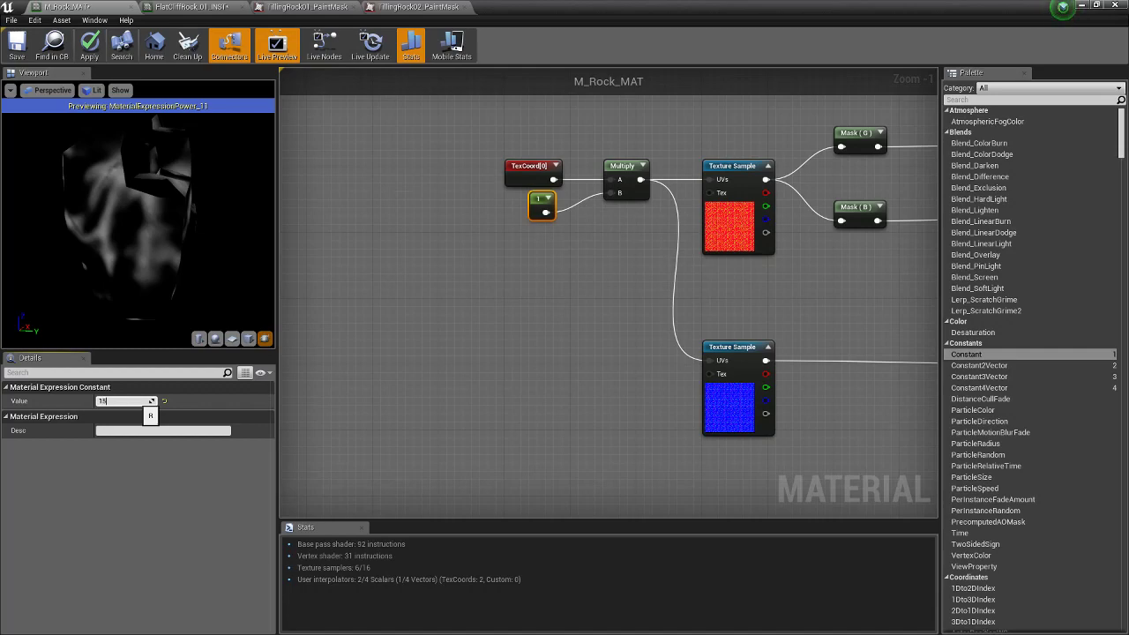
{"action": "key", "text": "Return"}
{"action": "left_click", "coordinate": [423, 326]}
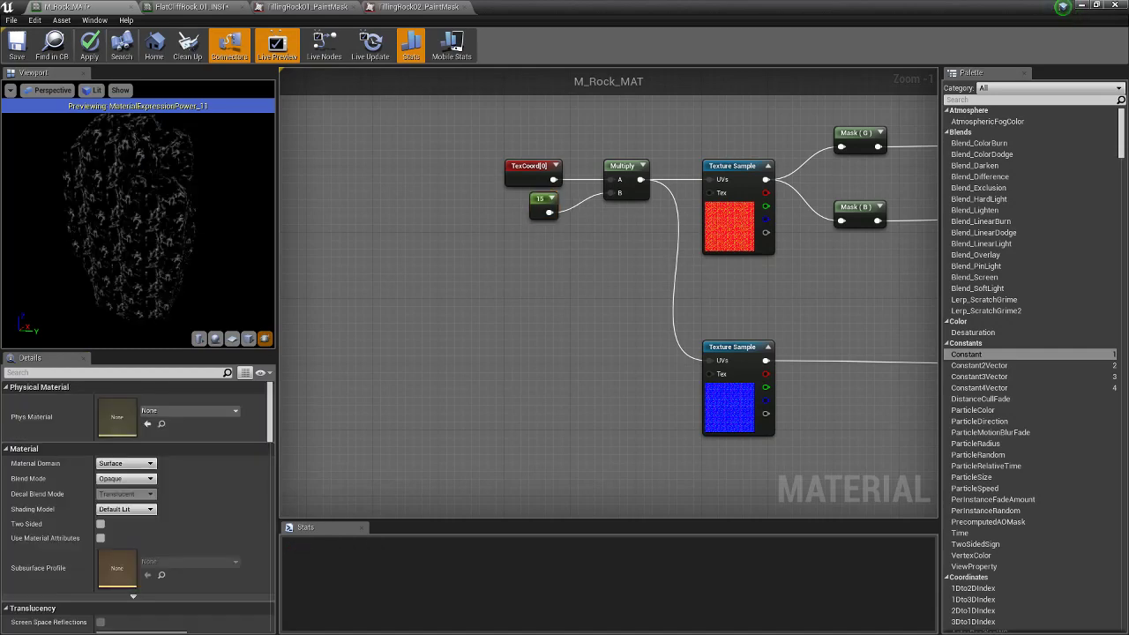
{"action": "left_click_drag", "start_coordinate": [194, 220], "coordinate": [71, 221]}
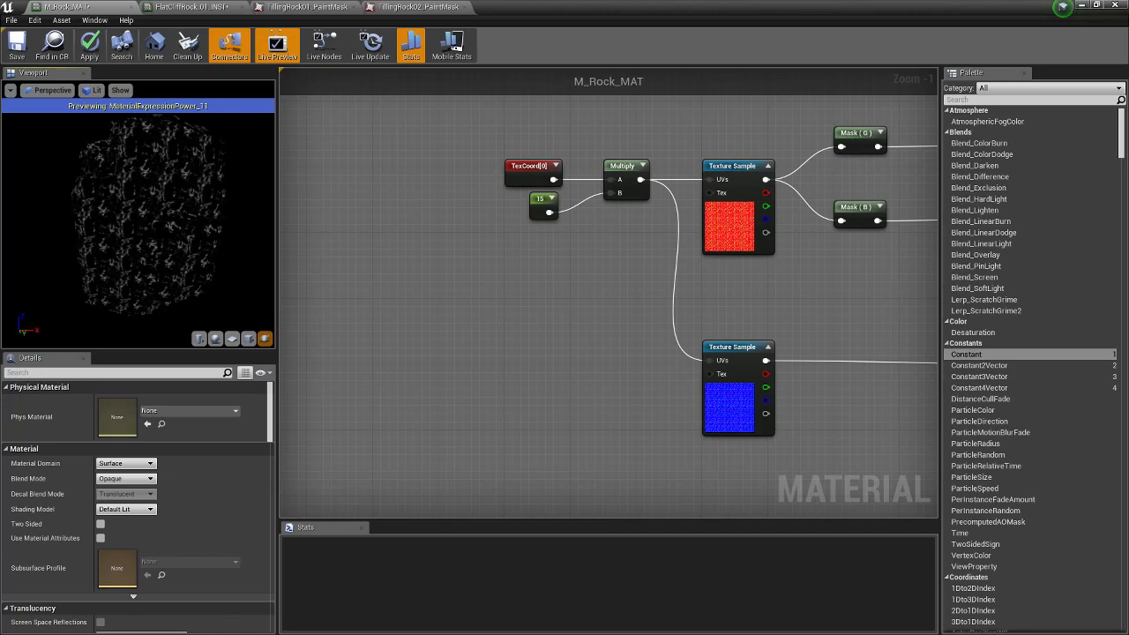
{"action": "right_click_drag", "start_coordinate": [133, 221], "coordinate": [143, 209]}
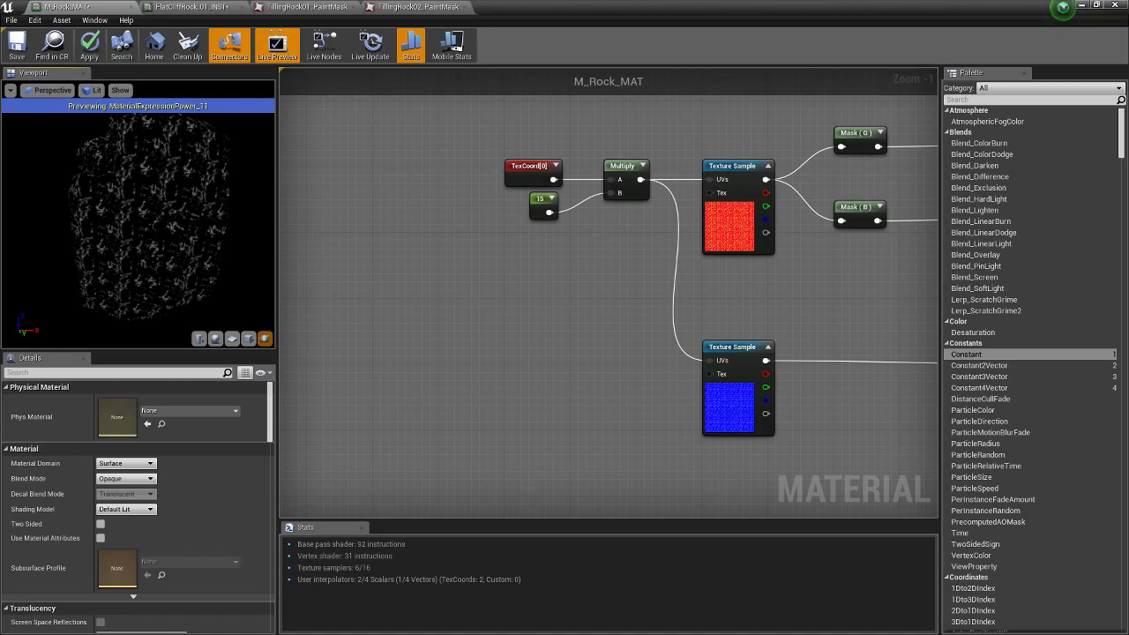
Examine how the Power and Power(X, 2) outputs combine through the Multiply and Add nodes, briefly showing the Add node's thumbnail
{"action": "right_click_drag", "start_coordinate": [836, 286], "coordinate": [369, 219]}
{"action": "scroll", "coordinate": [825, 298], "scroll_direction": "down", "scroll_amount": 4}
{"action": "right_click_drag", "start_coordinate": [762, 309], "coordinate": [639, 382]}
{"action": "scroll", "coordinate": [651, 324], "scroll_direction": "up", "scroll_amount": 5}
{"action": "right_click_drag", "start_coordinate": [411, 269], "coordinate": [437, 270]}
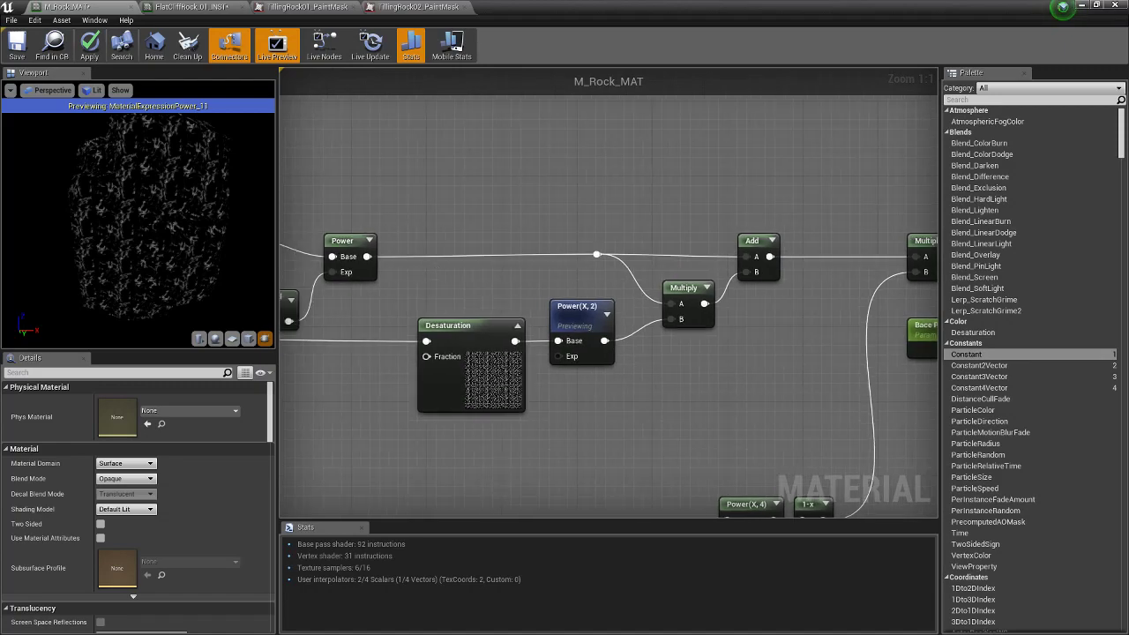
{"action": "left_click", "coordinate": [346, 247]}
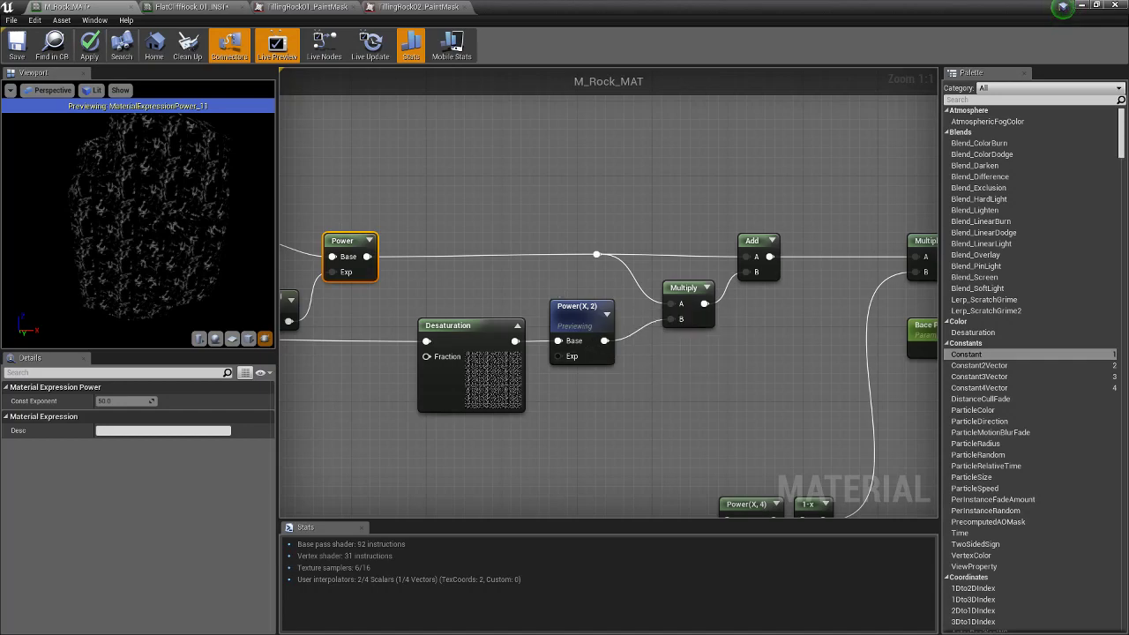
{"action": "right_click_drag", "start_coordinate": [560, 294], "coordinate": [465, 298]}
{"action": "left_click", "coordinate": [599, 296]}
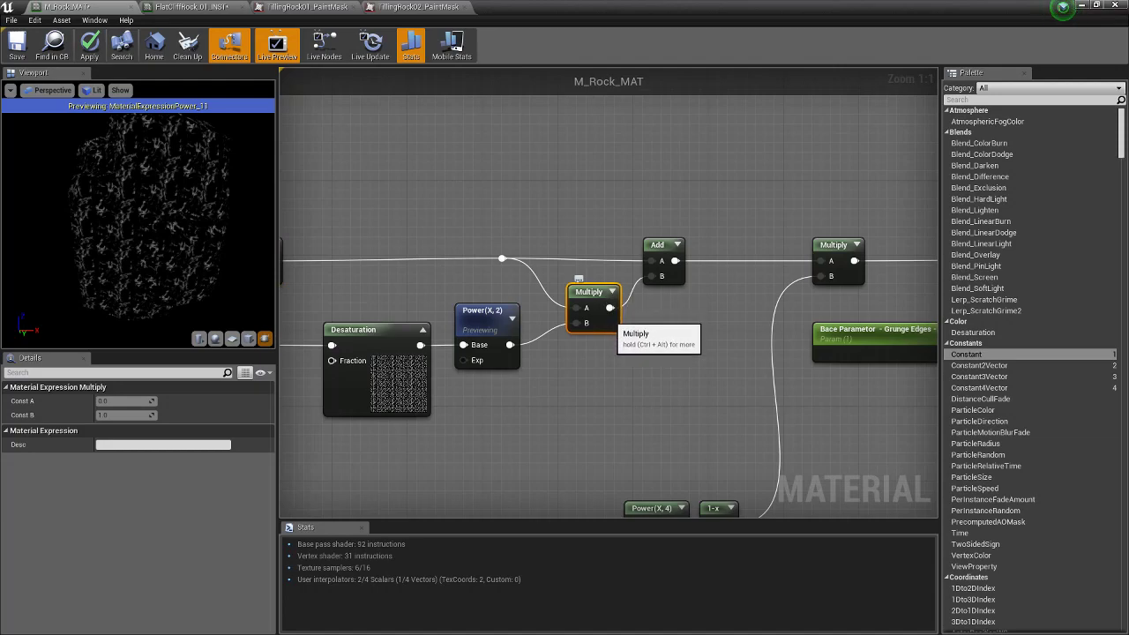
{"action": "left_click", "coordinate": [676, 244]}
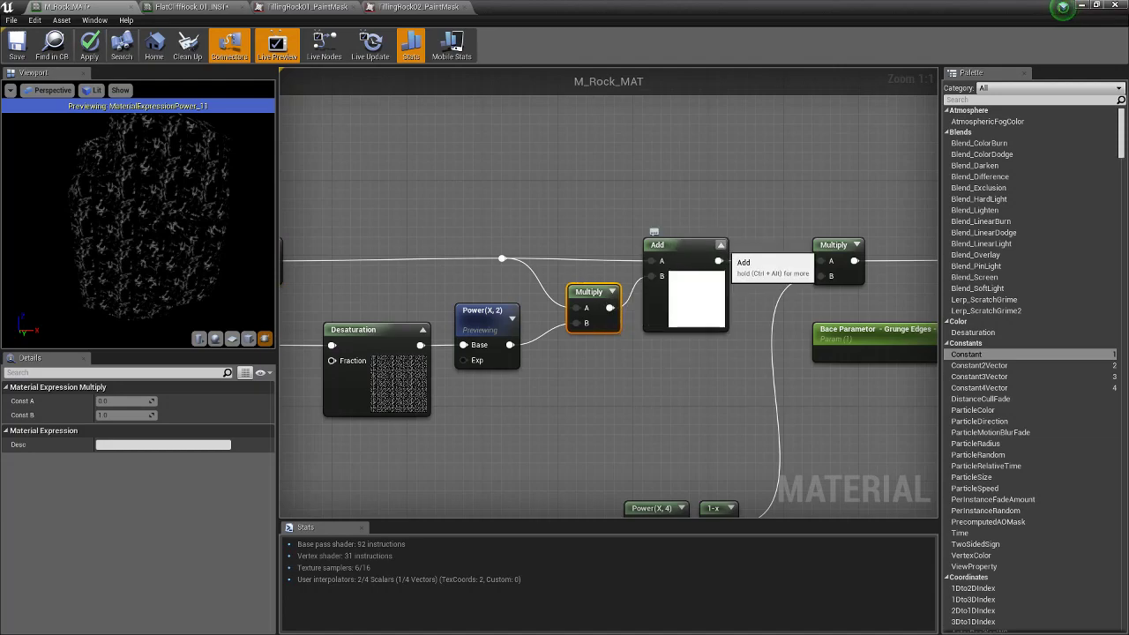
{"action": "left_click", "coordinate": [721, 244]}
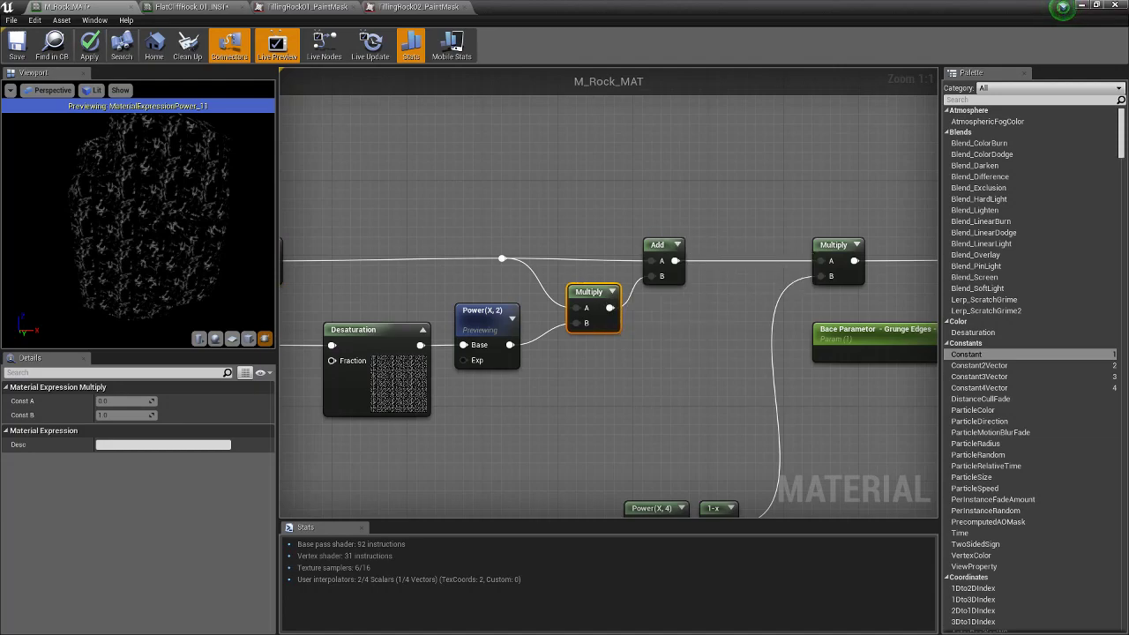
Preview on the rock the Multiply node that combines Power with Power(X, 2), and shift the node slightly up in the graph
{"action": "right_click", "coordinate": [558, 374]}
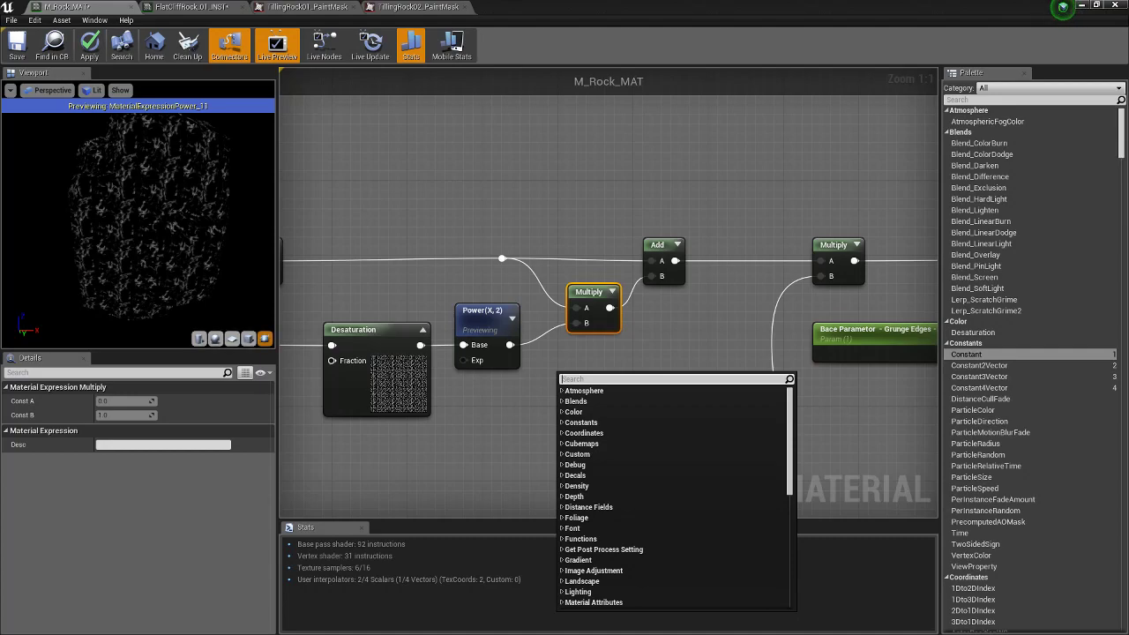
{"action": "left_click", "coordinate": [589, 293]}
{"action": "right_click", "coordinate": [589, 292]}
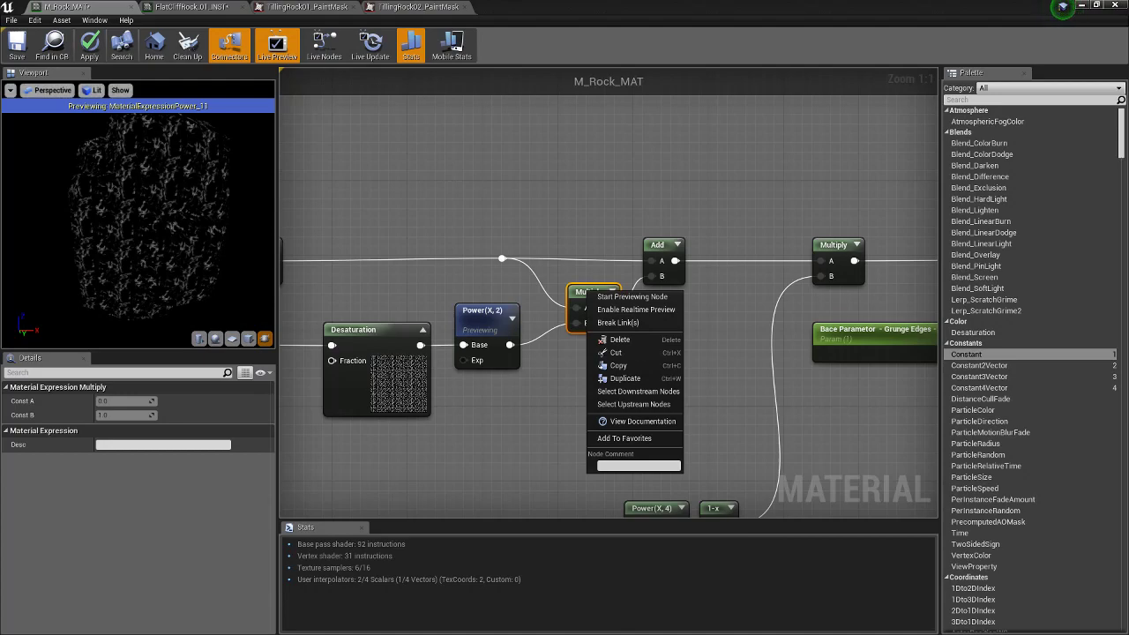
{"action": "left_click", "coordinate": [564, 229]}
{"action": "right_click", "coordinate": [593, 297]}
{"action": "left_click", "coordinate": [636, 302]}
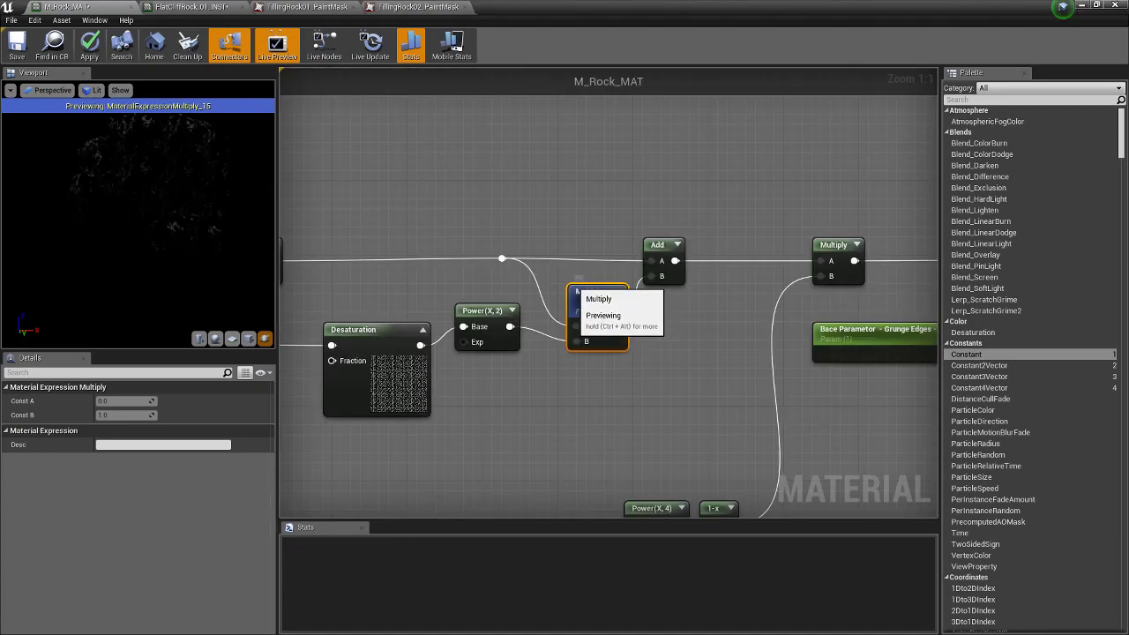
{"action": "left_click_drag", "start_coordinate": [592, 296], "coordinate": [583, 288]}
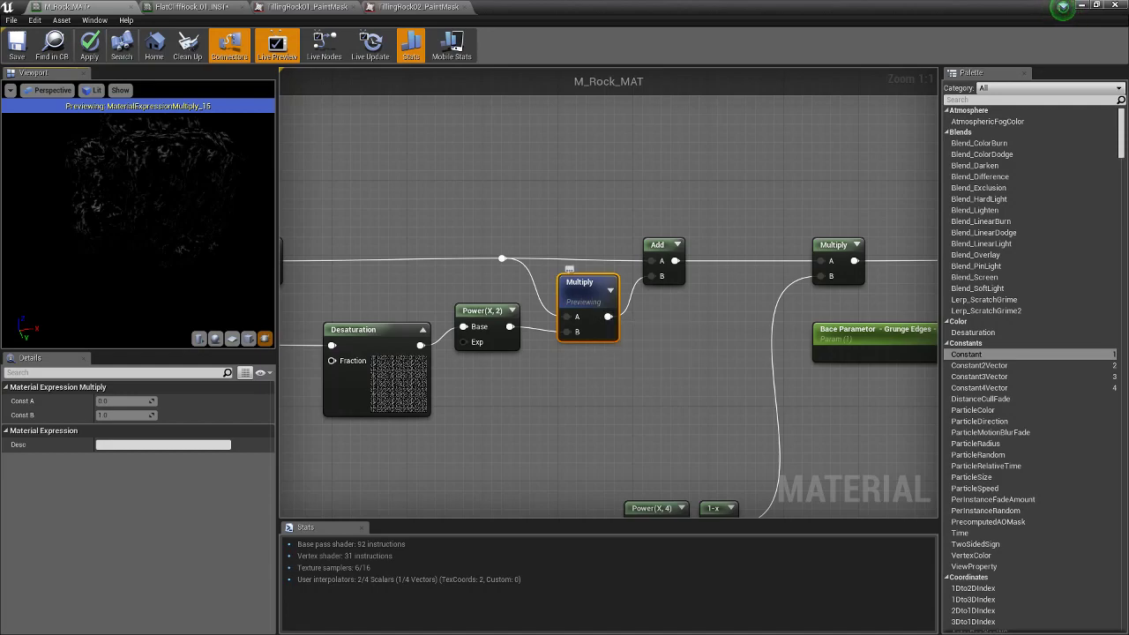
Switch the rock preview from the Multiply node to the Add node and view the result from below
{"action": "left_click", "coordinate": [672, 262]}
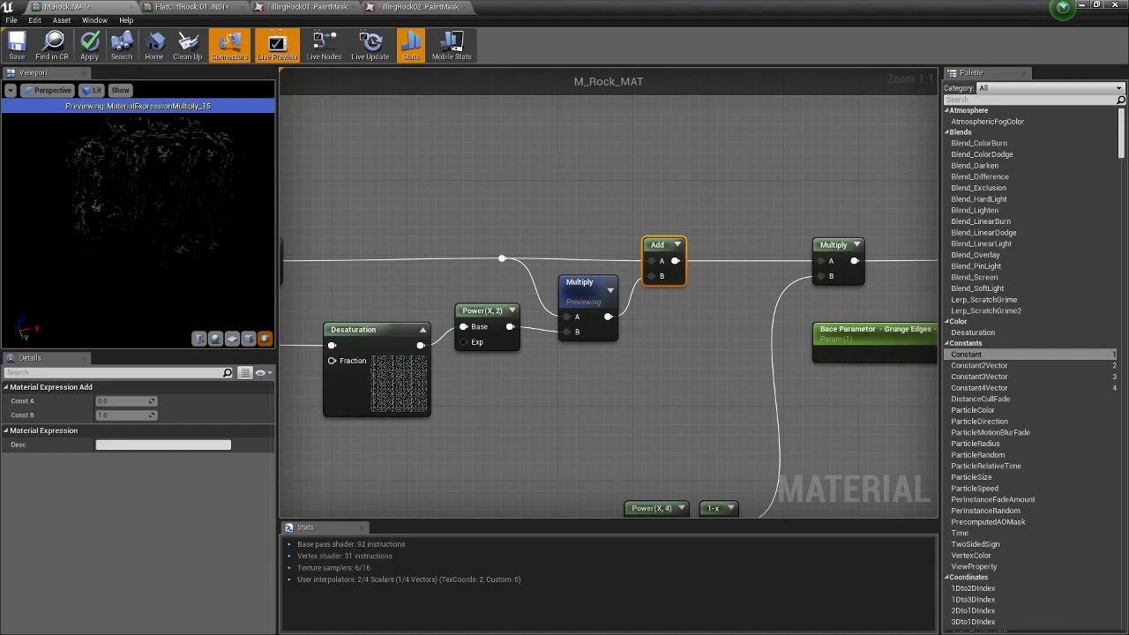
{"action": "right_click", "coordinate": [579, 286]}
{"action": "left_click", "coordinate": [617, 293]}
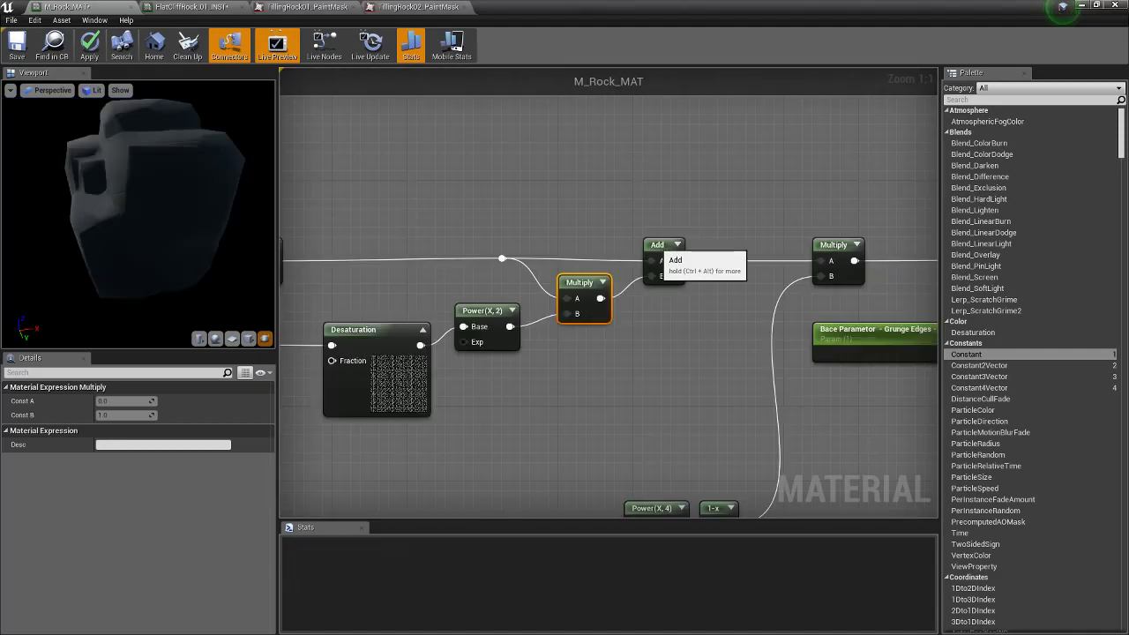
{"action": "right_click", "coordinate": [656, 250]}
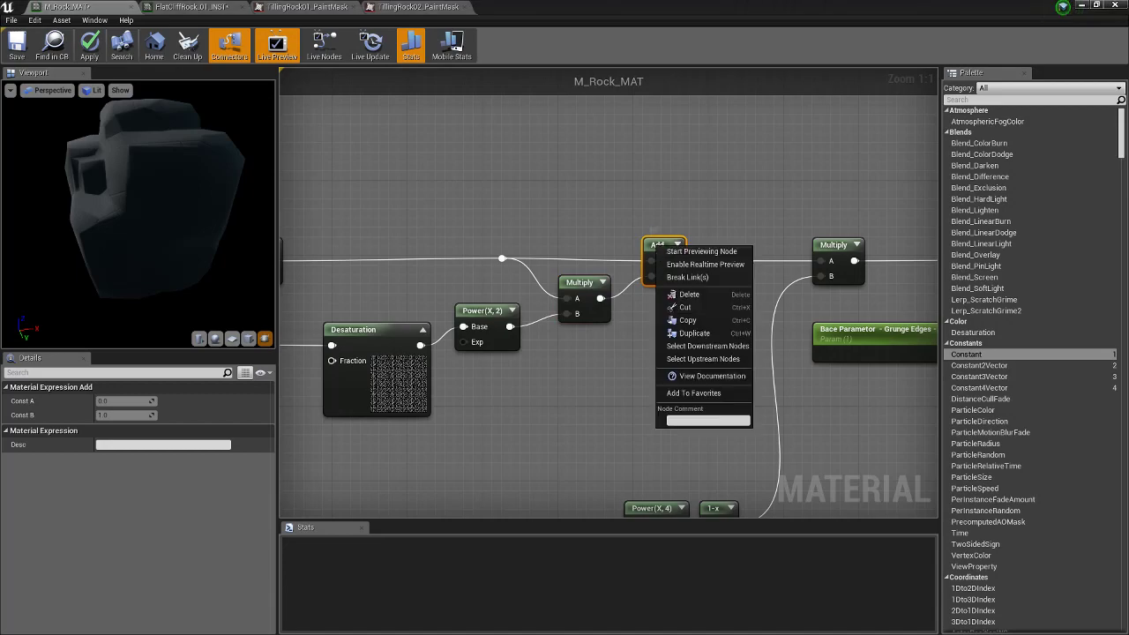
{"action": "key", "text": "space"}
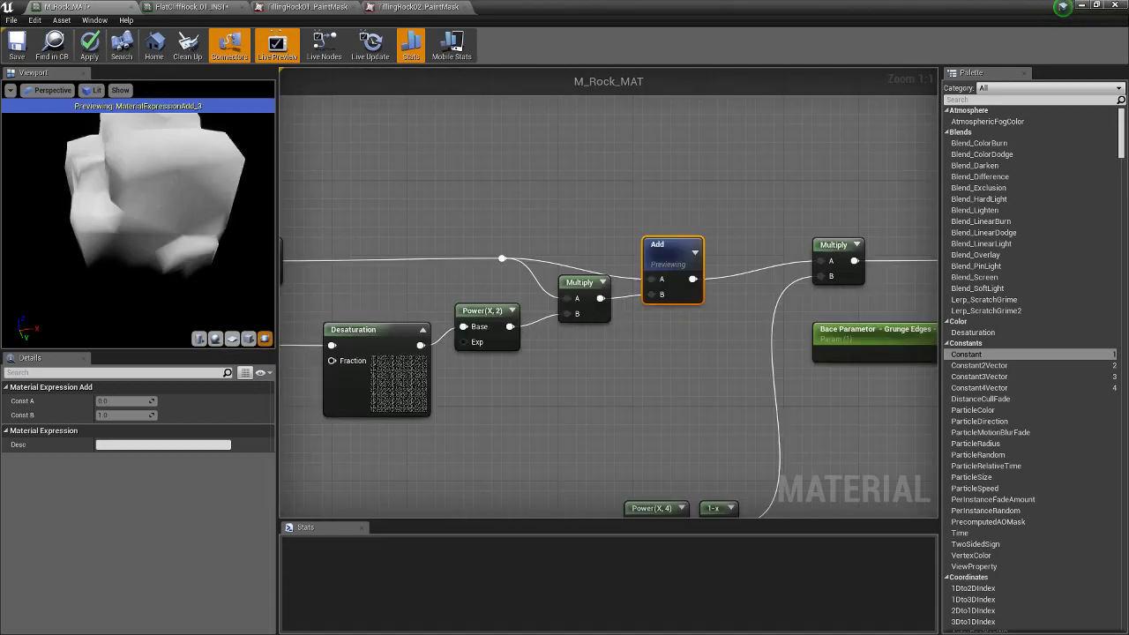
{"action": "left_click_drag", "start_coordinate": [145, 220], "coordinate": [152, 194]}
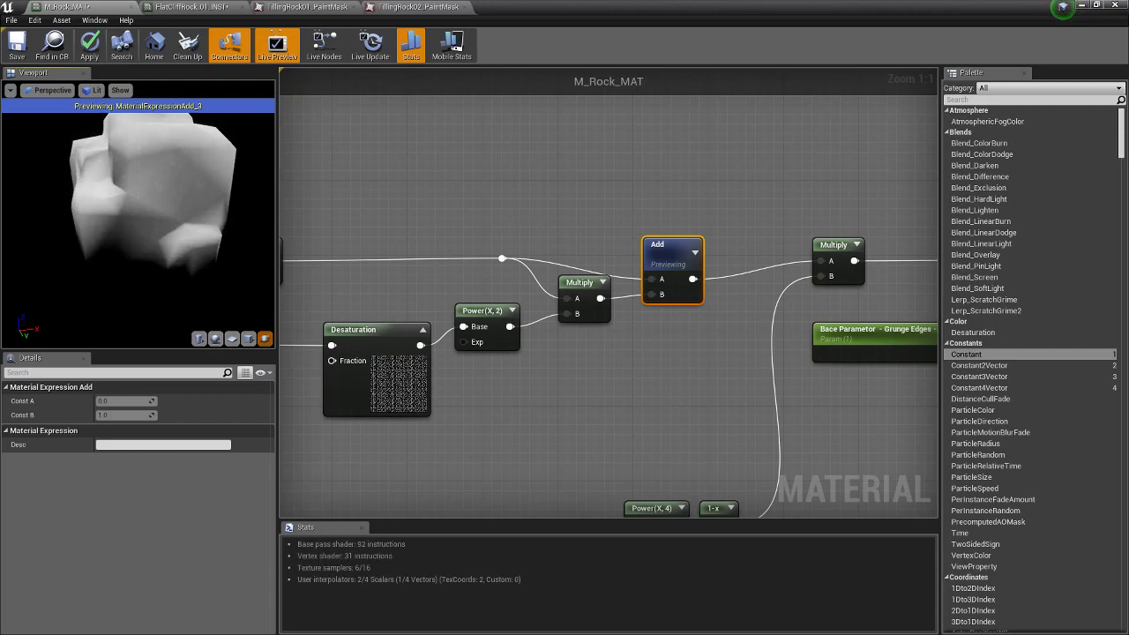
{"action": "left_click_drag", "start_coordinate": [146, 230], "coordinate": [134, 198]}
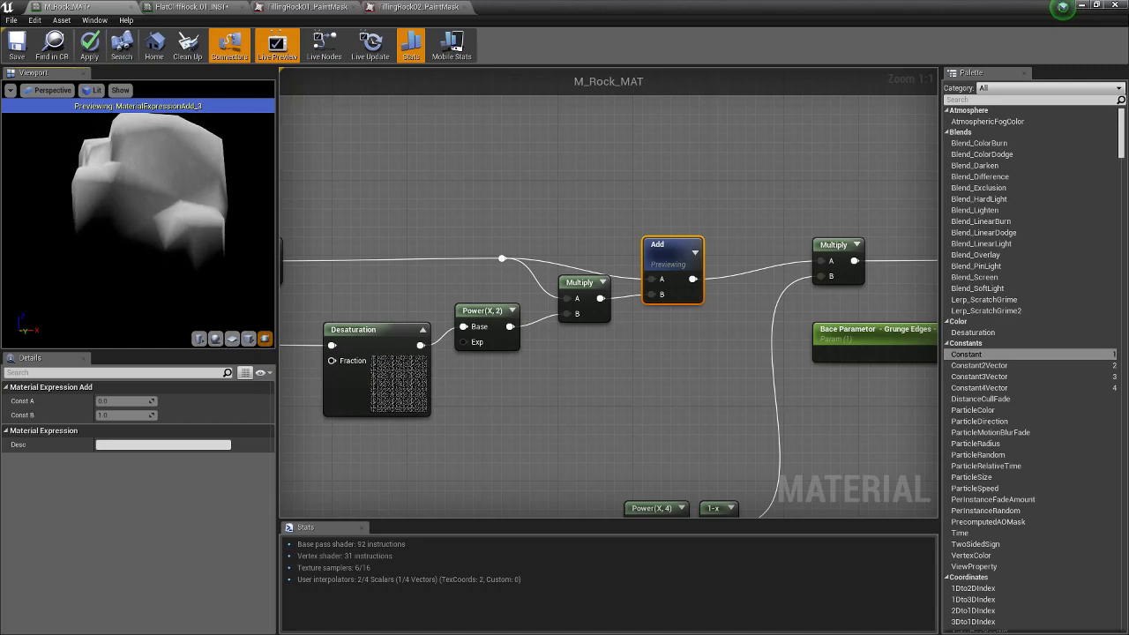
Move the Add node up to straighten its wires and check the Add preview around the rock
{"action": "left_click_drag", "start_coordinate": [663, 245], "coordinate": [663, 225]}
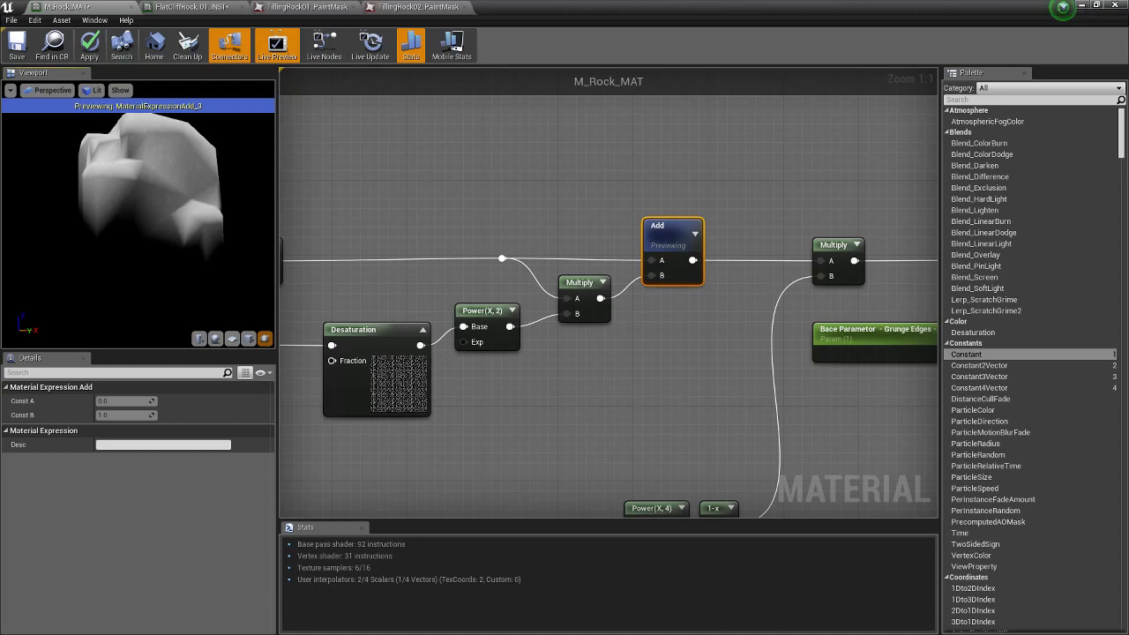
{"action": "left_click_drag", "start_coordinate": [149, 220], "coordinate": [122, 220]}
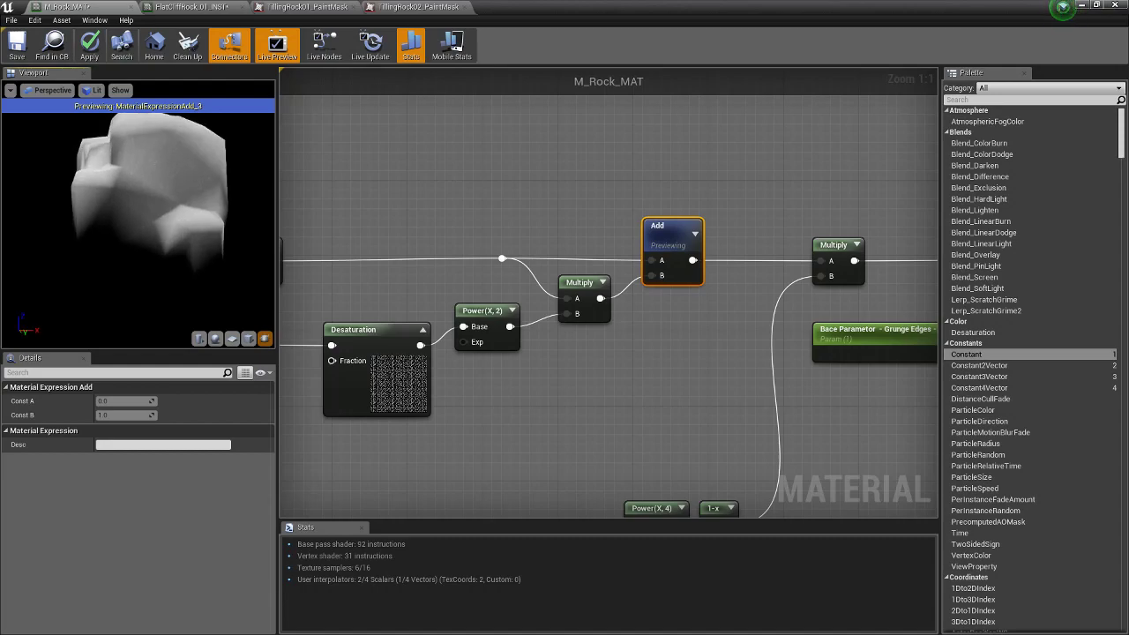
{"action": "left_click_drag", "start_coordinate": [141, 220], "coordinate": [130, 229]}
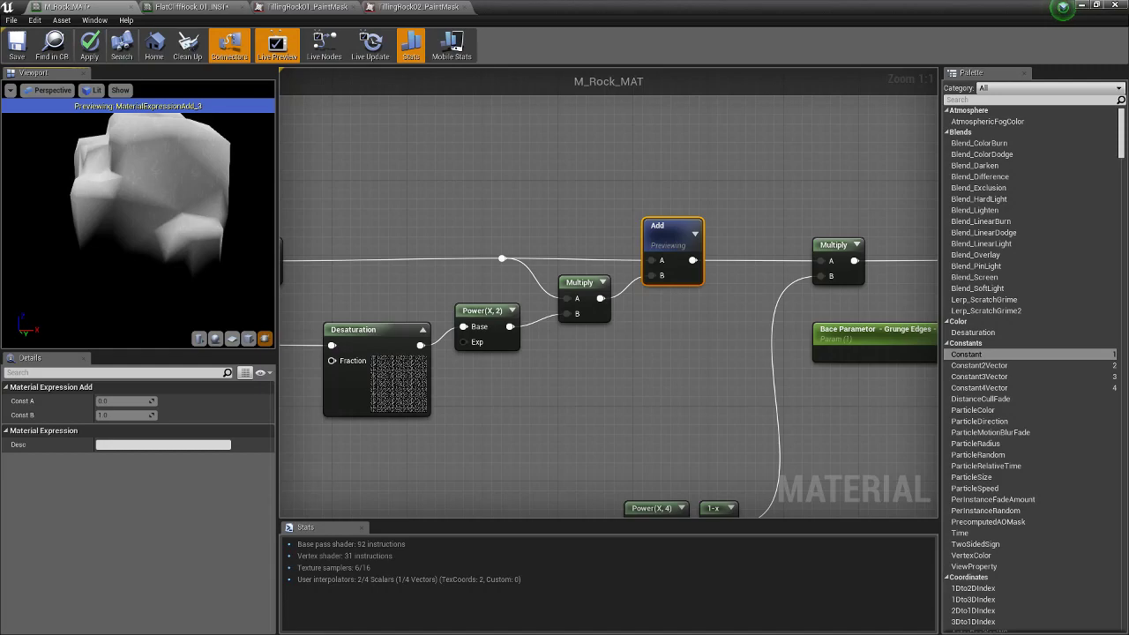
Examine the Multiply after Add, the Top Creveses Fill parameter, CheapContrast, and the Power(X, 4) and 1-x branch feeding the Multiply
{"action": "right_click_drag", "start_coordinate": [793, 363], "coordinate": [633, 314]}
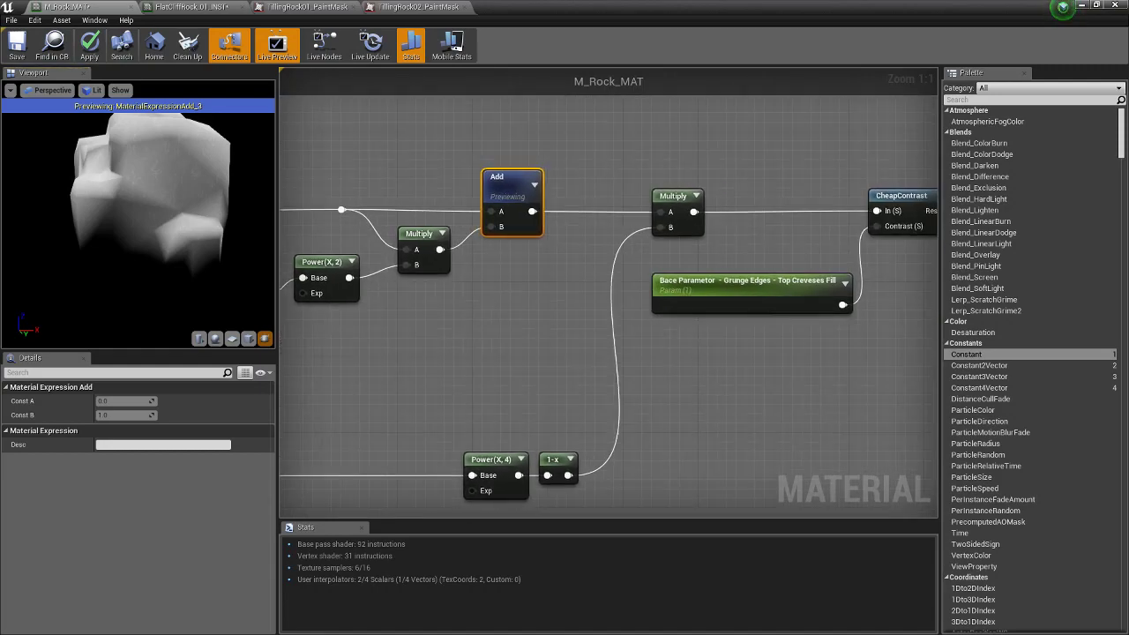
{"action": "right_click_drag", "start_coordinate": [697, 375], "coordinate": [600, 405]}
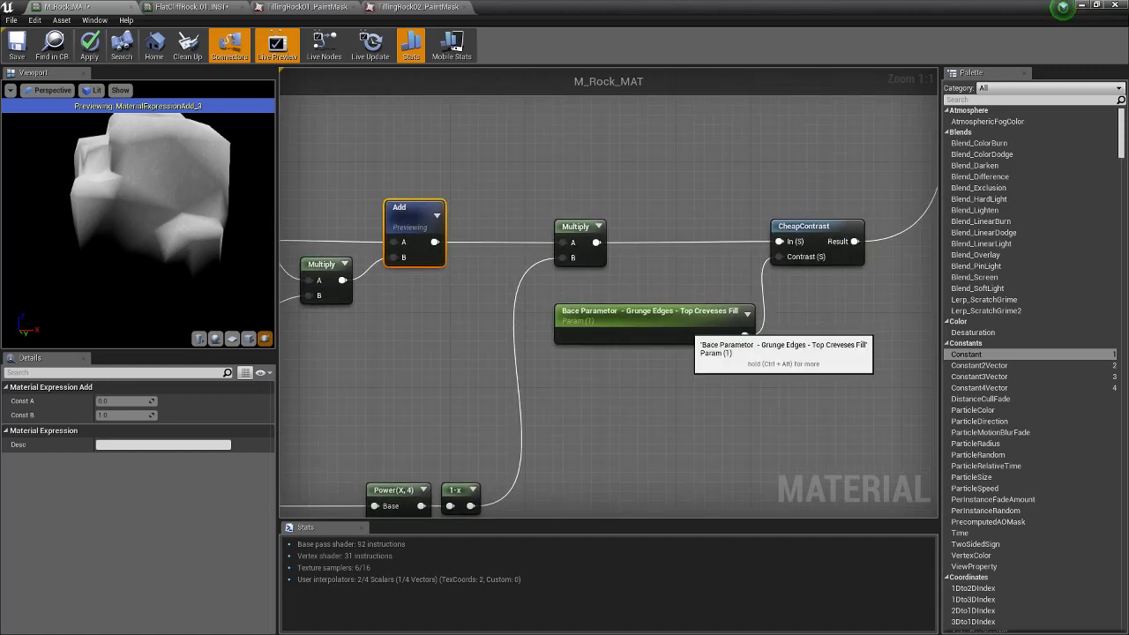
{"action": "left_click", "coordinate": [688, 319]}
{"action": "left_click", "coordinate": [781, 227]}
{"action": "right_click_drag", "start_coordinate": [494, 430], "coordinate": [615, 356]}
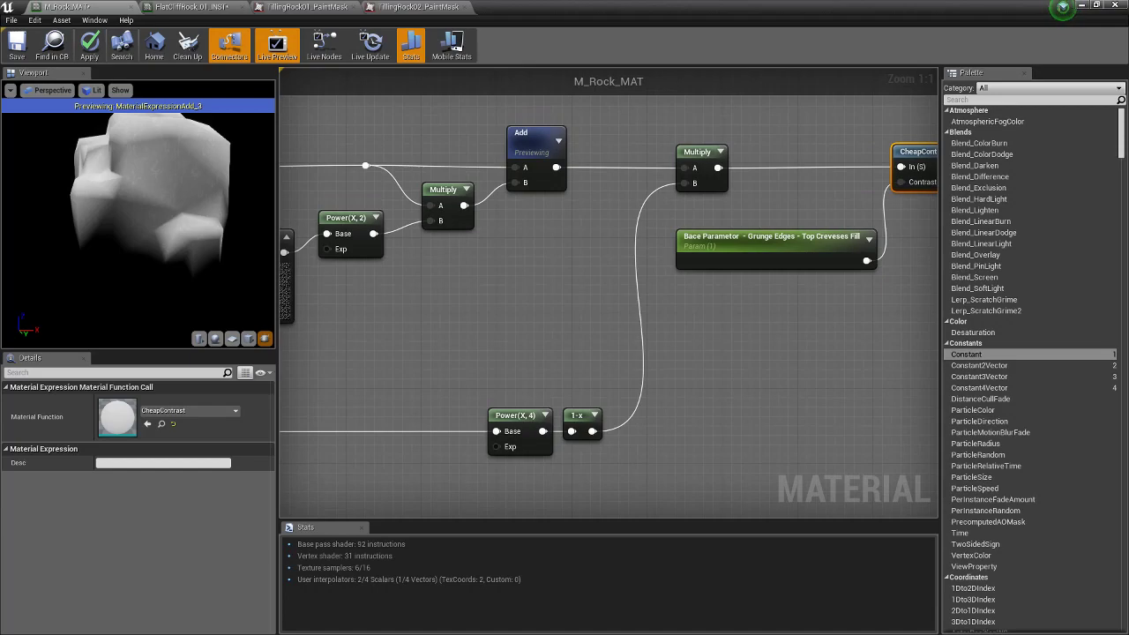
Trace the Power(X, 4) branch back to its source mask outside the Top Creveses Fill group and return to its nodes
{"action": "right_click_drag", "start_coordinate": [425, 432], "coordinate": [587, 372]}
{"action": "scroll", "coordinate": [649, 368], "scroll_direction": "down", "scroll_amount": 1}
{"action": "right_click_drag", "start_coordinate": [382, 363], "coordinate": [763, 298]}
{"action": "scroll", "coordinate": [612, 295], "scroll_direction": "down", "scroll_amount": 3}
{"action": "right_click_drag", "start_coordinate": [612, 294], "coordinate": [346, 357]}
{"action": "left_click", "coordinate": [754, 229]}
{"action": "right_click_drag", "start_coordinate": [646, 290], "coordinate": [811, 255]}
{"action": "scroll", "coordinate": [757, 261], "scroll_direction": "down", "scroll_amount": 4}
{"action": "right_click_drag", "start_coordinate": [705, 262], "coordinate": [915, 248]}
{"action": "right_click_drag", "start_coordinate": [486, 163], "coordinate": [671, 410]}
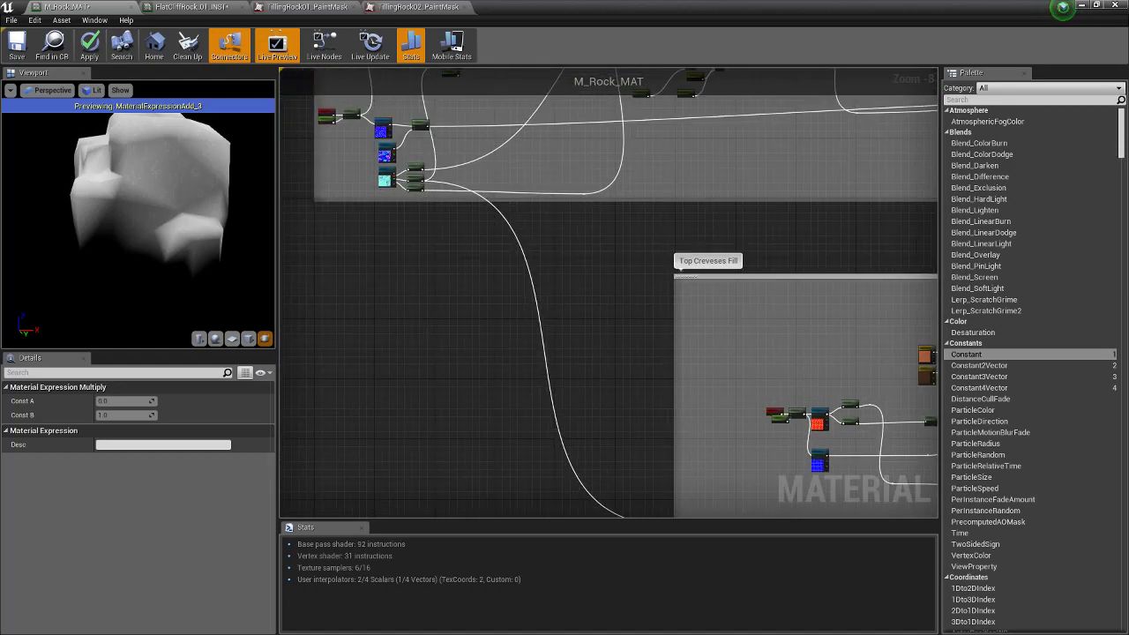
{"action": "right_click_drag", "start_coordinate": [908, 477], "coordinate": [626, 320]}
{"action": "scroll", "coordinate": [787, 336], "scroll_direction": "down", "scroll_amount": 1}
{"action": "right_click_drag", "start_coordinate": [788, 336], "coordinate": [413, 330]}
{"action": "scroll", "coordinate": [413, 330], "scroll_direction": "up", "scroll_amount": 4}
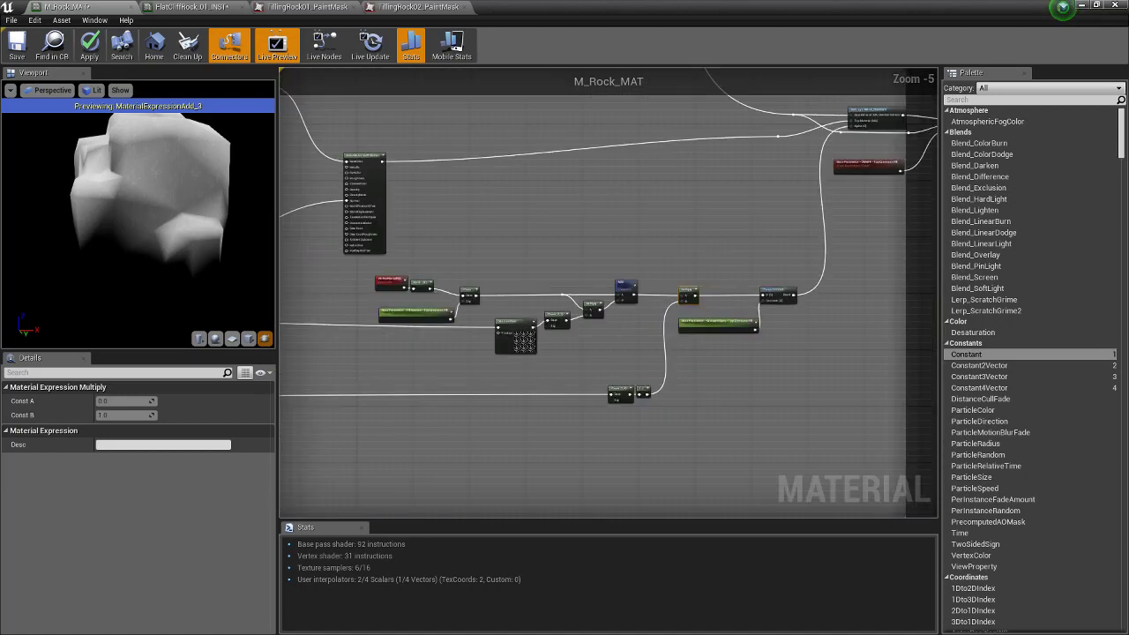
Examine the Multiply, Top Creveses Fill parameter and CheapContrast chain within the group, and turn the preview rock to another side
{"action": "scroll", "coordinate": [677, 325], "scroll_direction": "up", "scroll_amount": 3}
{"action": "right_click_drag", "start_coordinate": [570, 323], "coordinate": [649, 305]}
{"action": "right_click_drag", "start_coordinate": [681, 250], "coordinate": [476, 257]}
{"action": "right_click_drag", "start_coordinate": [652, 309], "coordinate": [547, 329]}
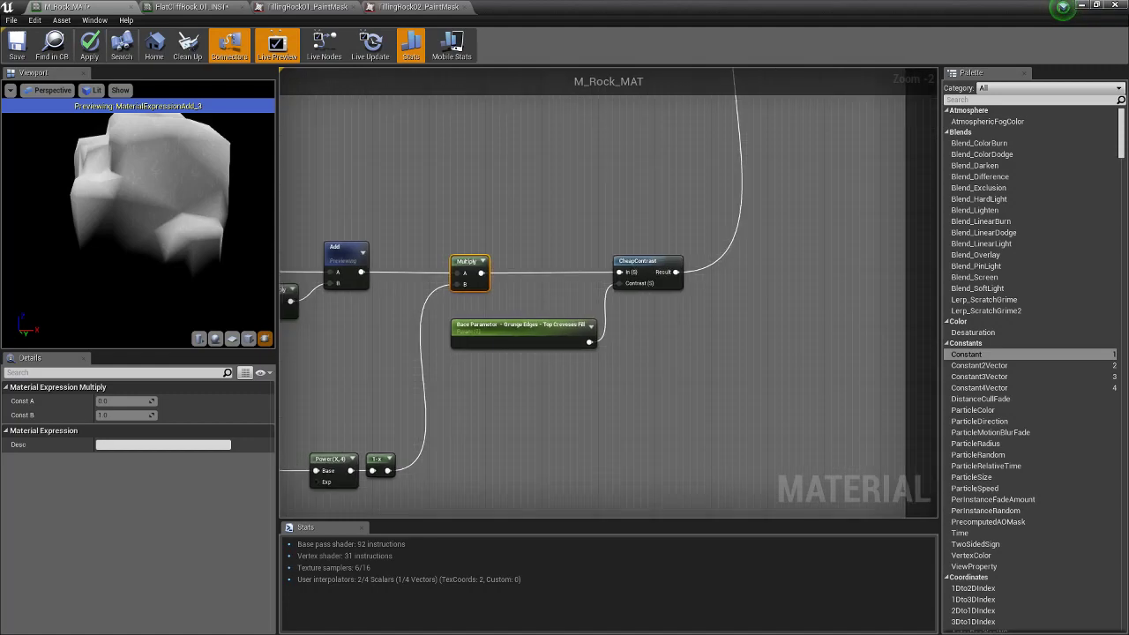
{"action": "left_click", "coordinate": [547, 330]}
{"action": "left_click", "coordinate": [668, 262]}
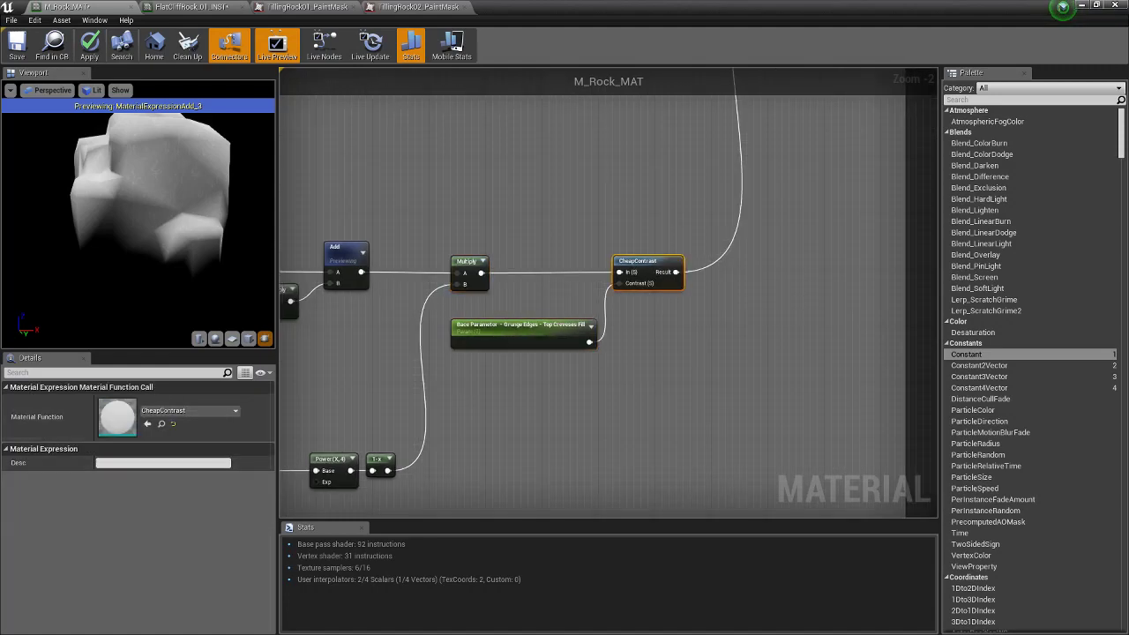
{"action": "right_click_drag", "start_coordinate": [547, 309], "coordinate": [690, 293]}
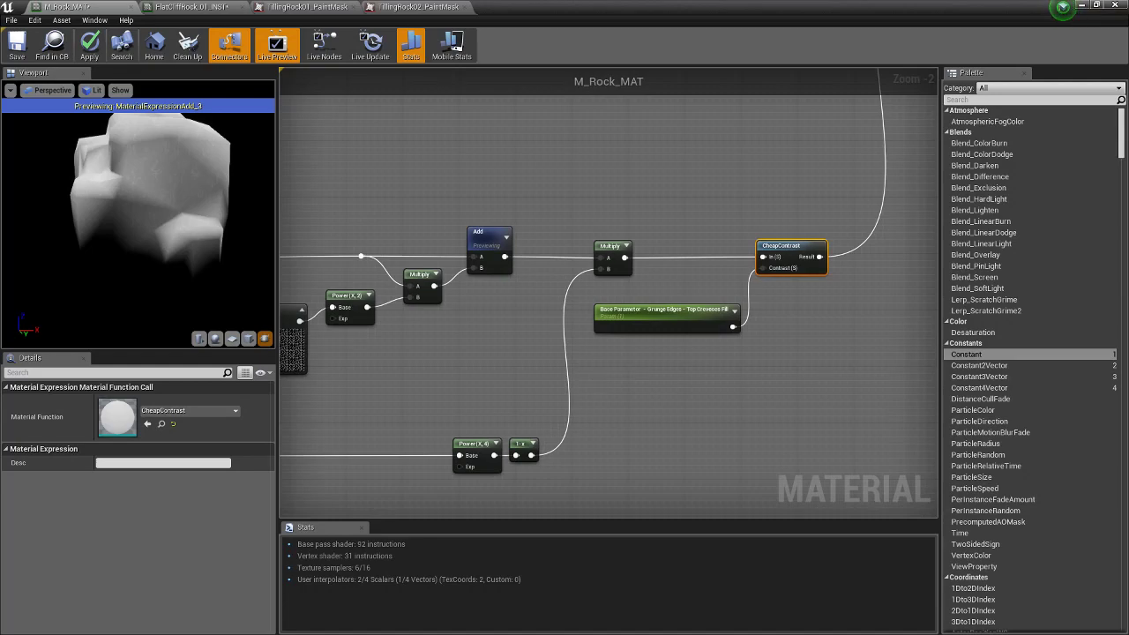
{"action": "scroll", "coordinate": [784, 326], "scroll_direction": "down", "scroll_amount": 3}
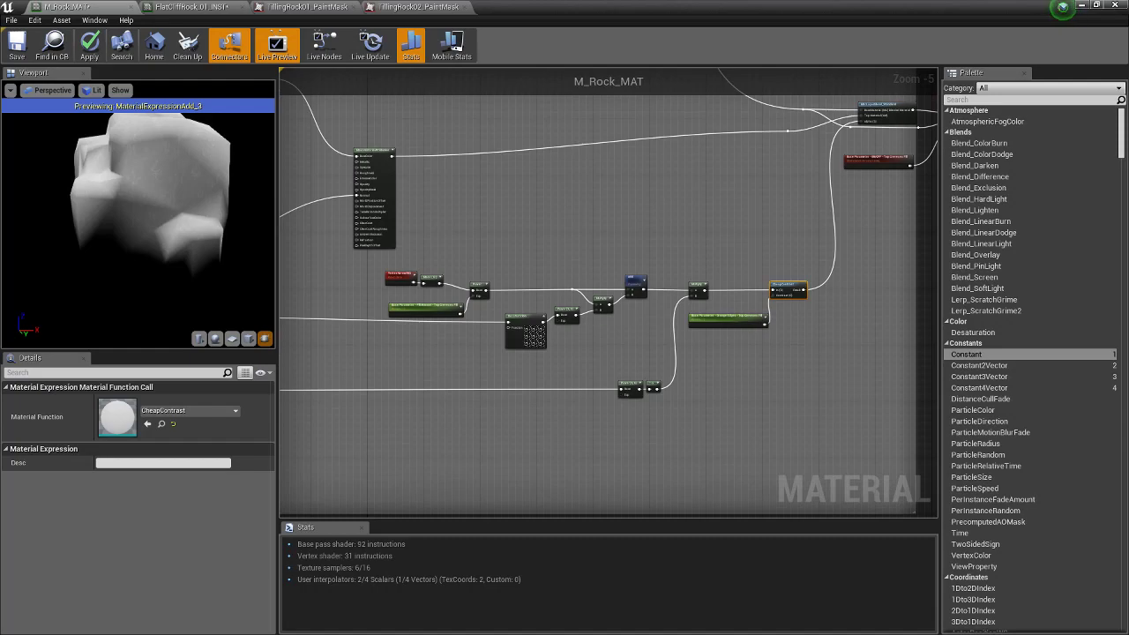
{"action": "scroll", "coordinate": [475, 432], "scroll_direction": "down", "scroll_amount": 1}
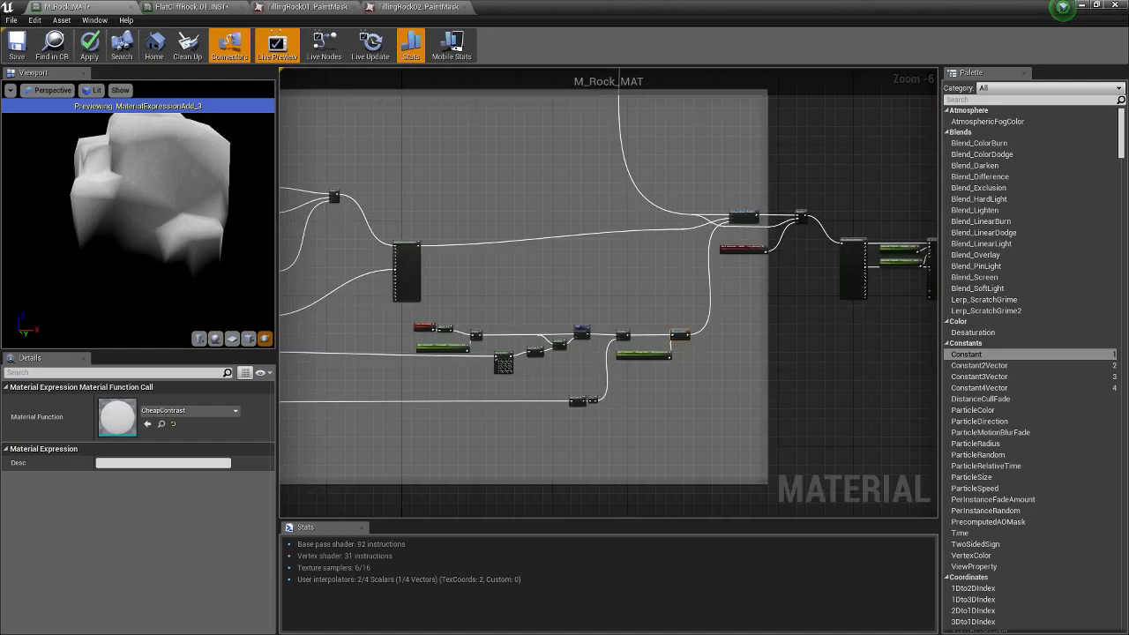
{"action": "left_click_drag", "start_coordinate": [139, 212], "coordinate": [202, 211]}
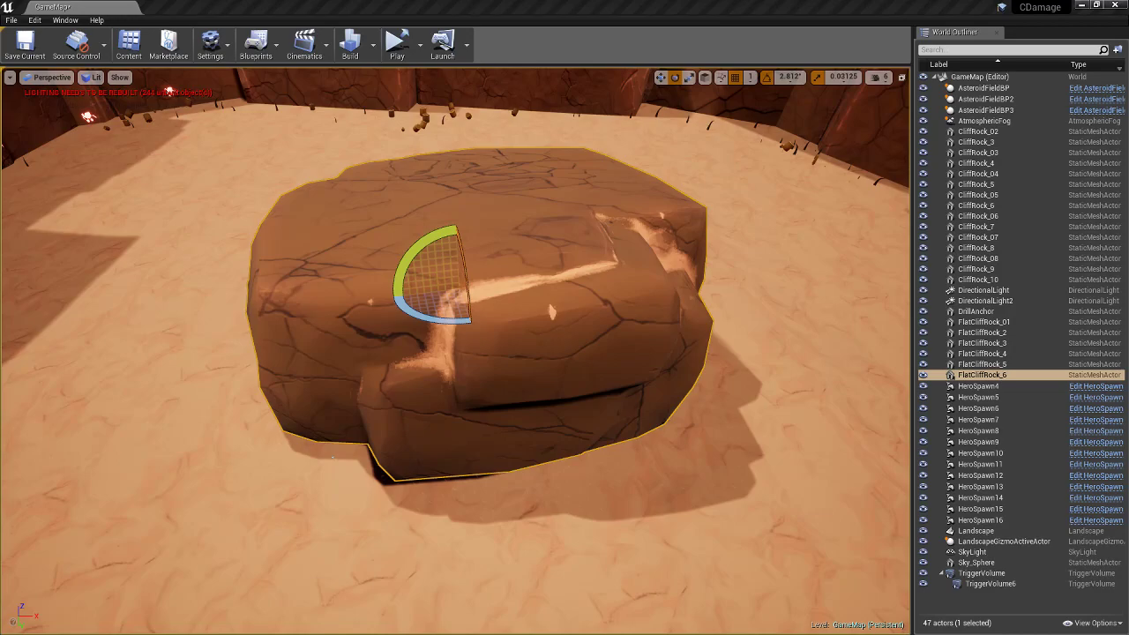
Switch to the GameMap level and rotate FlatCliffRock_6 about its vertical axis to expose the filled crevices
{"action": "left_click_drag", "start_coordinate": [425, 316], "coordinate": [371, 301]}
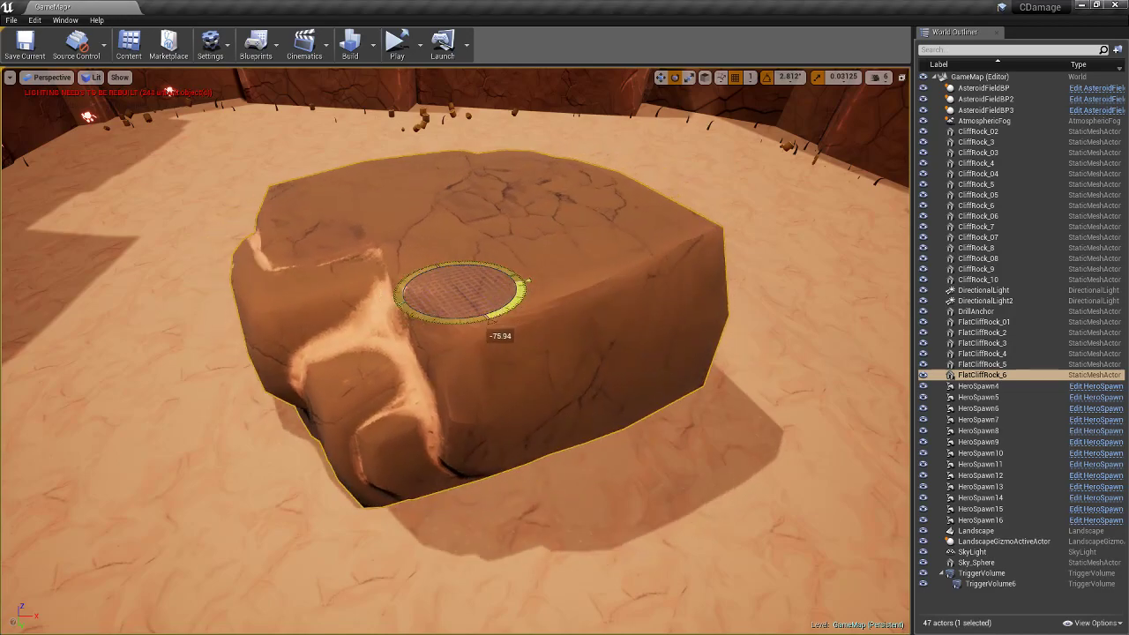
{"action": "left_click_drag", "start_coordinate": [481, 267], "coordinate": [484, 323]}
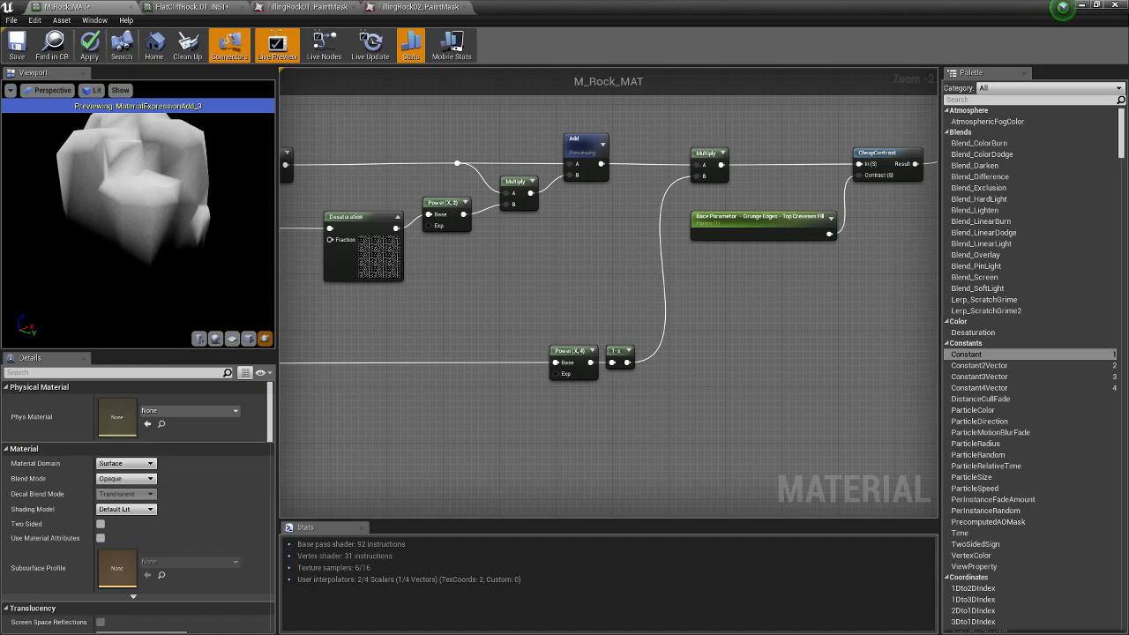
In M_Rock_MAT, connect the Add output directly to CheapContrast's In input, bypassing the Multiply, and apply the material
{"action": "left_click_drag", "start_coordinate": [599, 164], "coordinate": [858, 164]}
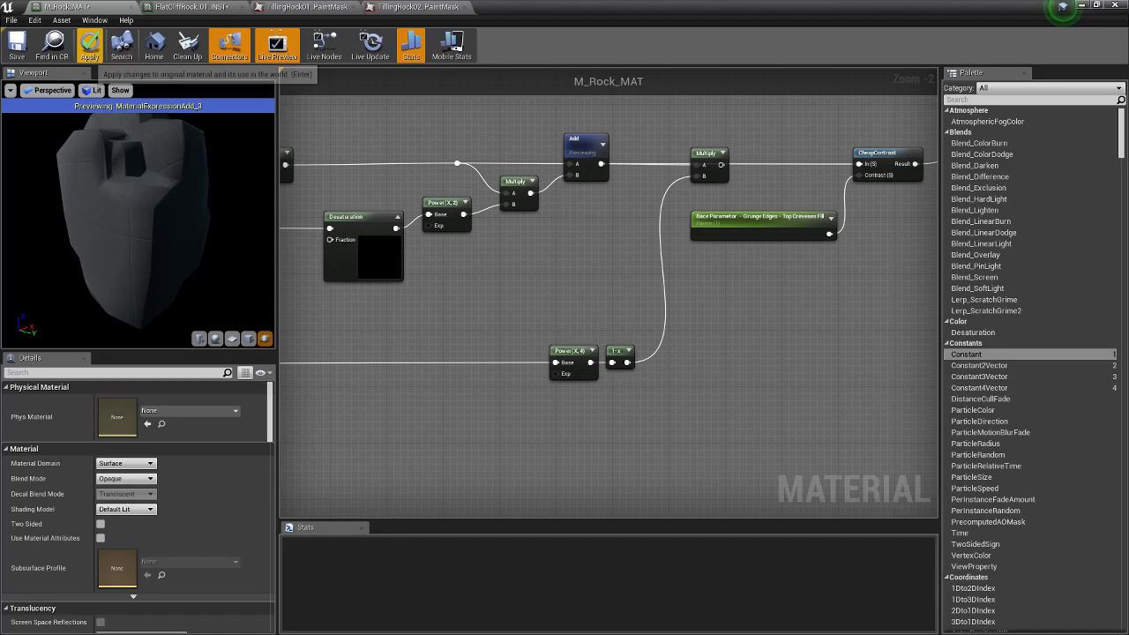
{"action": "left_click", "coordinate": [89, 44]}
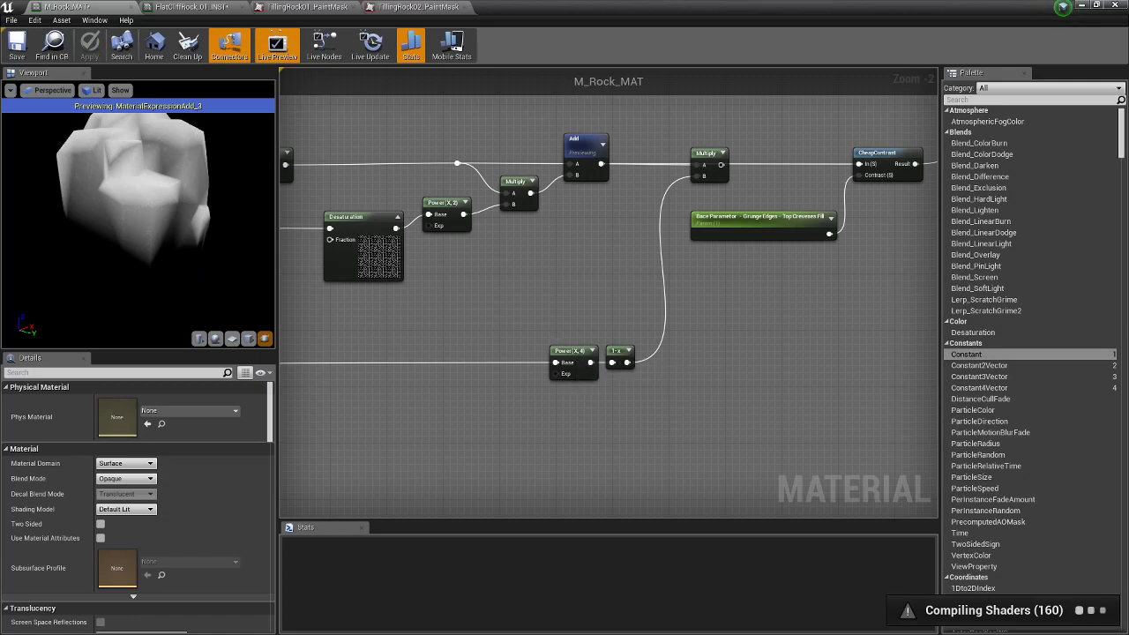
Trace the Power(X, 4) input back to the texture masks and inspect the Mask ( G ) node
{"action": "right_click", "coordinate": [589, 388]}
{"action": "right_click_drag", "start_coordinate": [700, 269], "coordinate": [869, 308]}
{"action": "scroll", "coordinate": [862, 310], "scroll_direction": "down", "scroll_amount": 7}
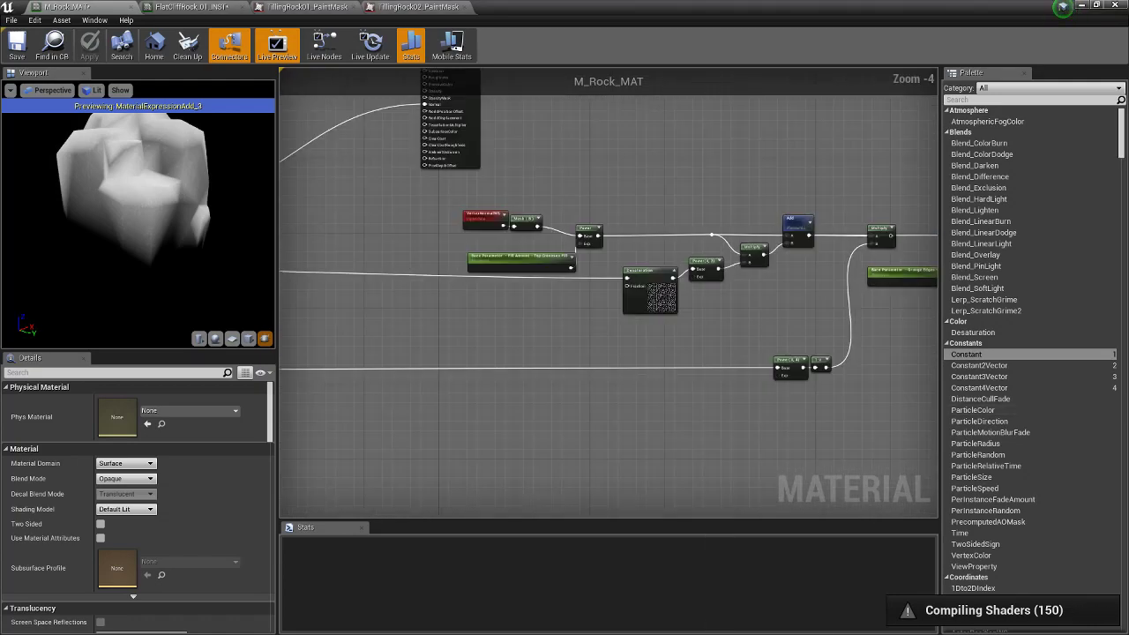
{"action": "right_click_drag", "start_coordinate": [447, 224], "coordinate": [811, 387]}
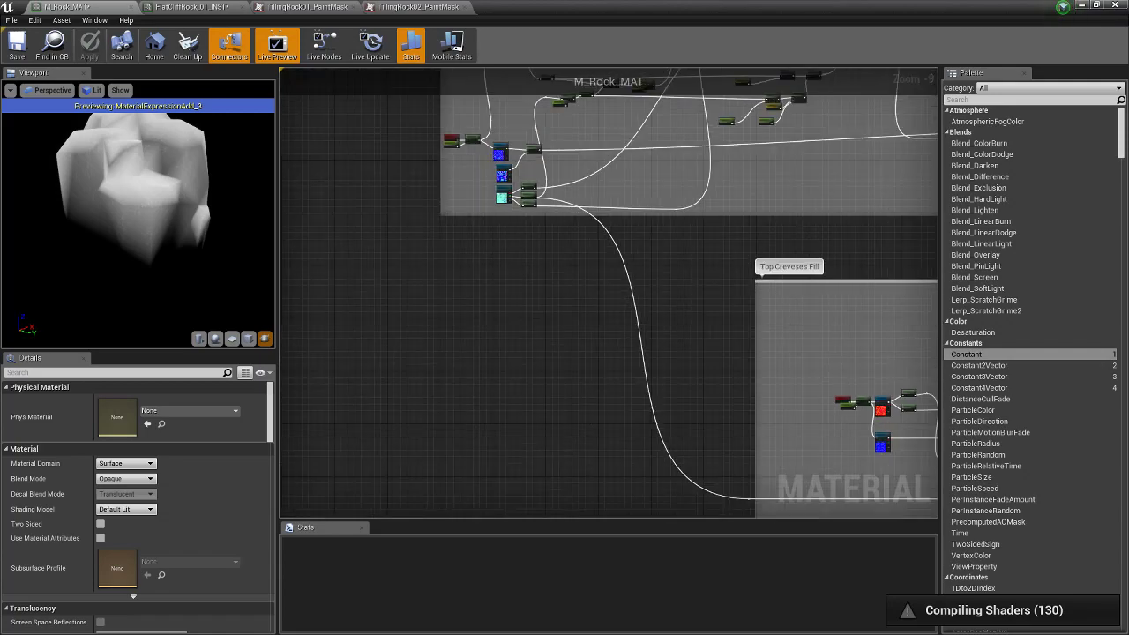
{"action": "scroll", "coordinate": [505, 167], "scroll_direction": "up", "scroll_amount": 5}
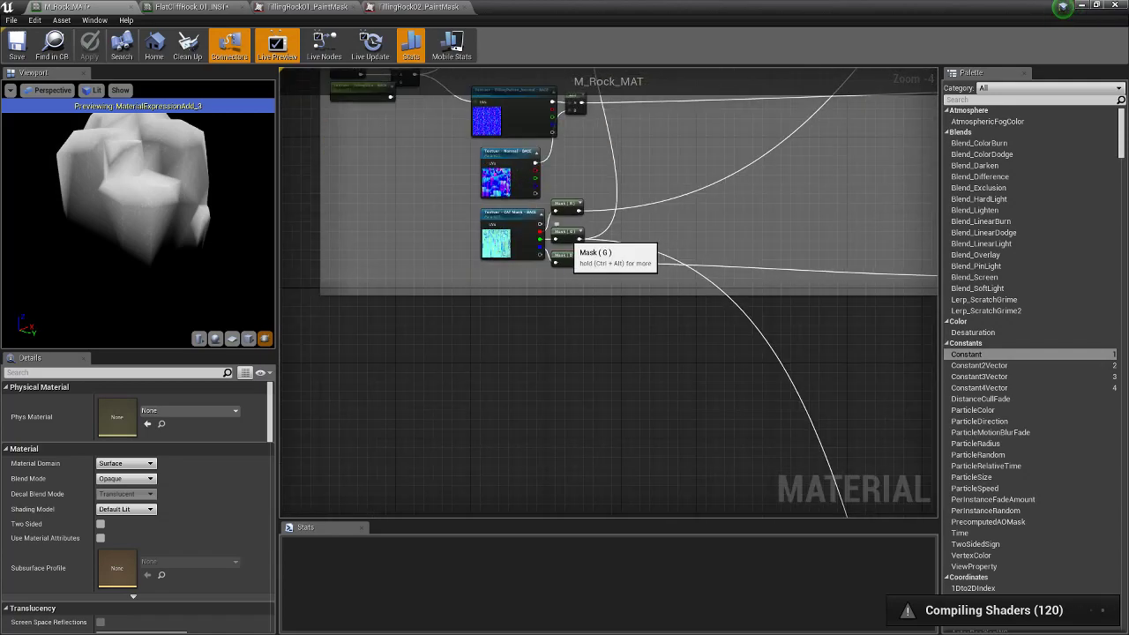
{"action": "left_click", "coordinate": [569, 232]}
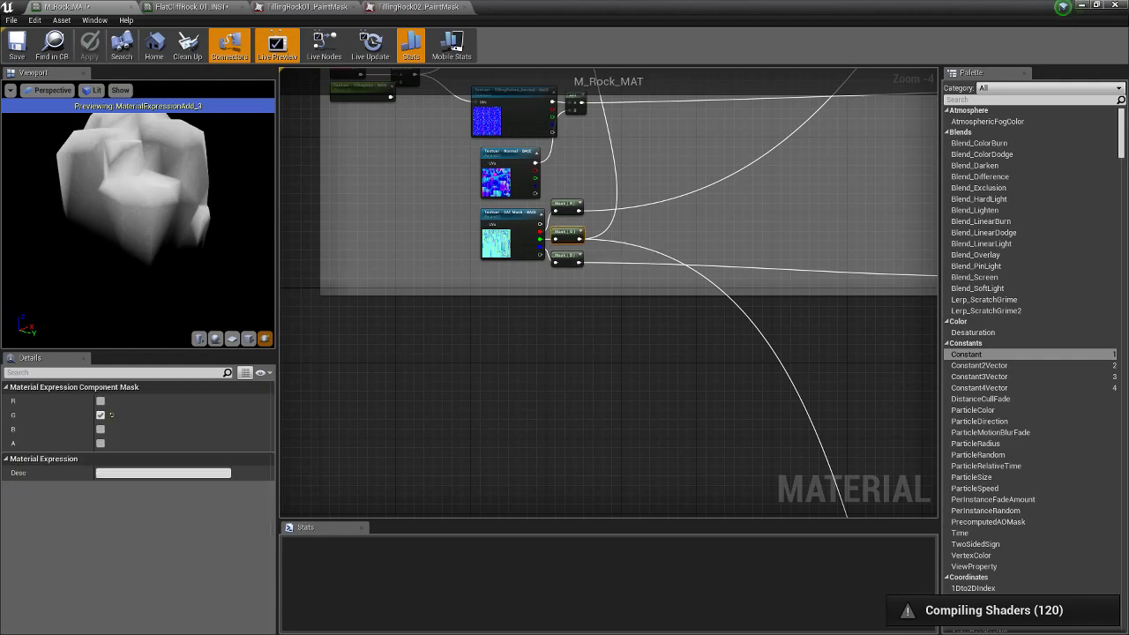
Follow the Mask ( G ) wire back into the Top Creveses Fill group and check the Power(X, 4) exponent
{"action": "scroll", "coordinate": [669, 366], "scroll_direction": "down", "scroll_amount": 1}
{"action": "scroll", "coordinate": [847, 383], "scroll_direction": "down", "scroll_amount": 1}
{"action": "right_click_drag", "start_coordinate": [846, 383], "coordinate": [207, 2]}
{"action": "right_click_drag", "start_coordinate": [933, 318], "coordinate": [588, 422]}
{"action": "scroll", "coordinate": [683, 422], "scroll_direction": "up", "scroll_amount": 3}
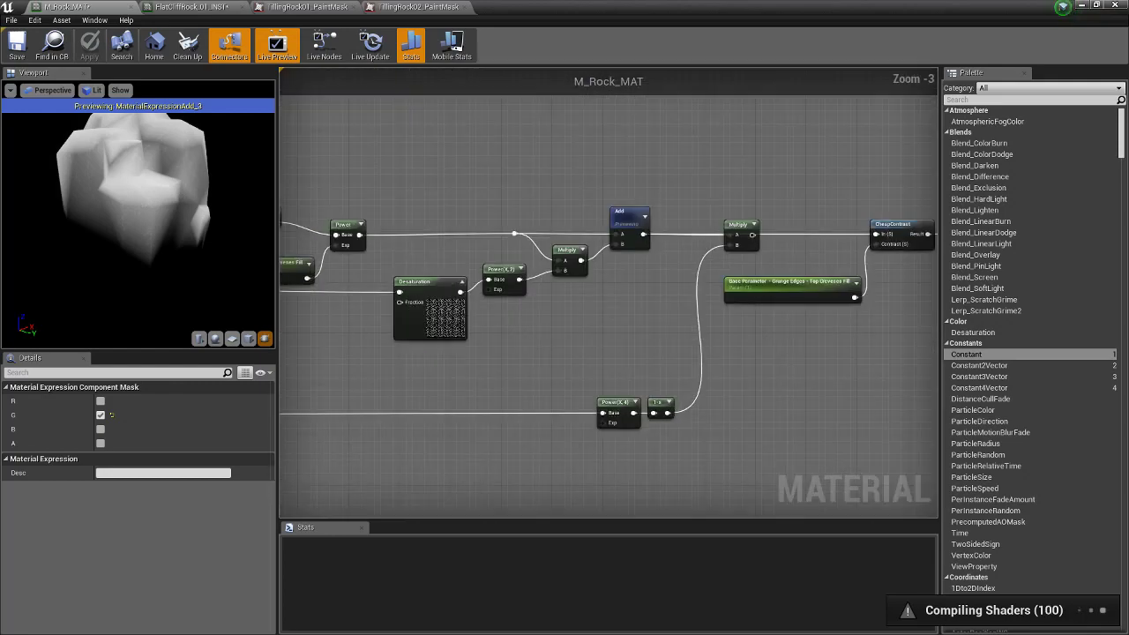
{"action": "left_click", "coordinate": [605, 398]}
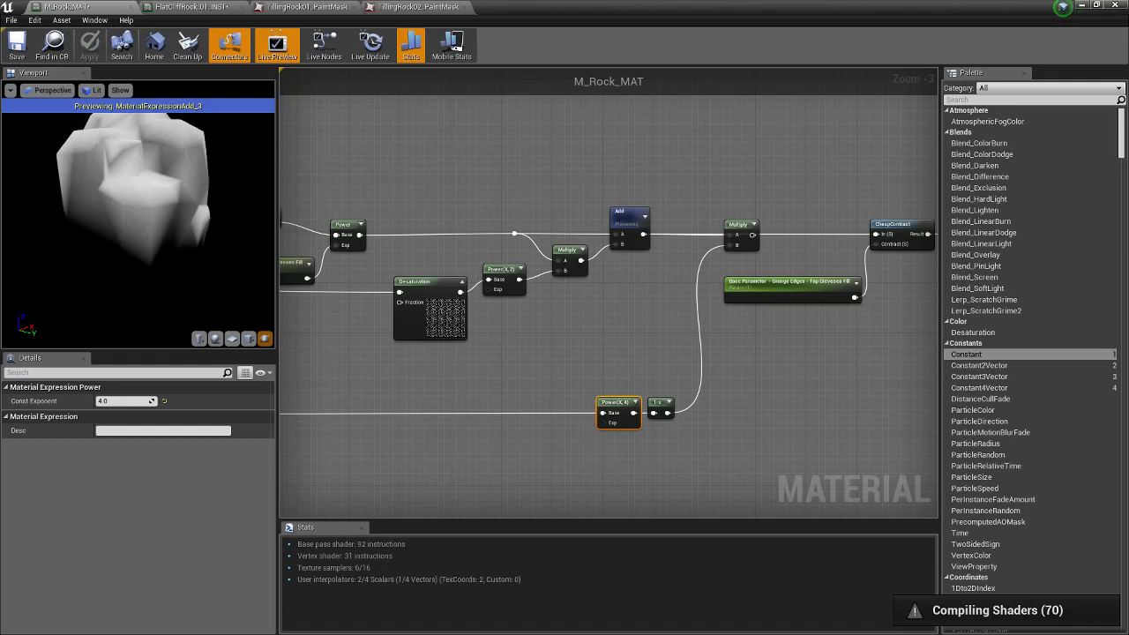
{"action": "right_click_drag", "start_coordinate": [608, 336], "coordinate": [537, 365]}
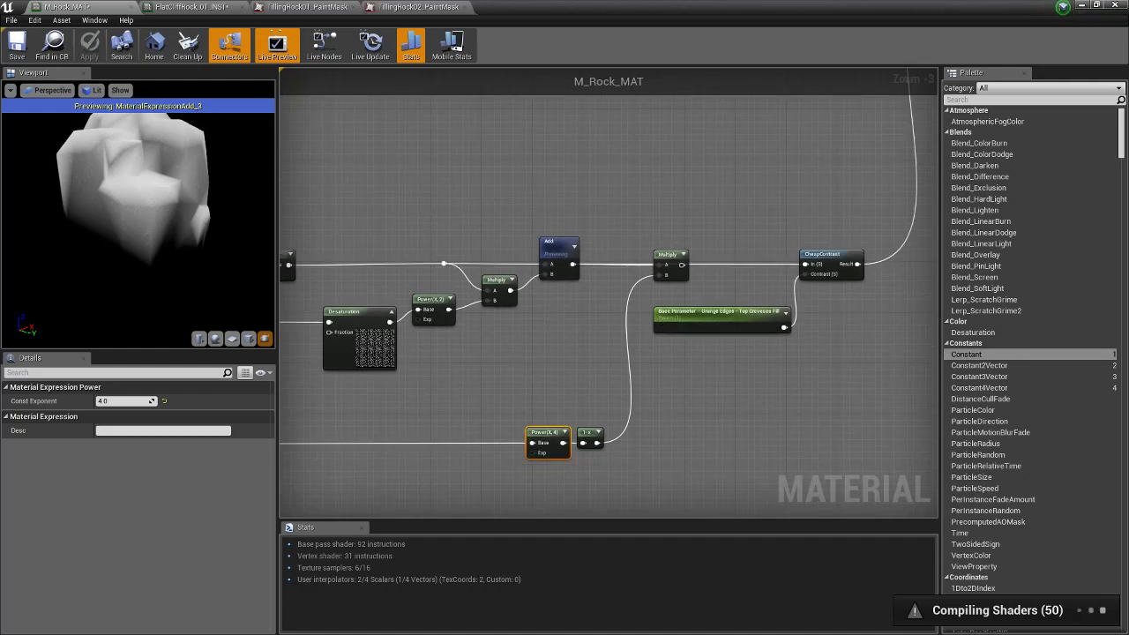
Check the Add node and view its preview on the rock from several angles
{"action": "right_click", "coordinate": [554, 252]}
{"action": "key", "text": "Escape"}
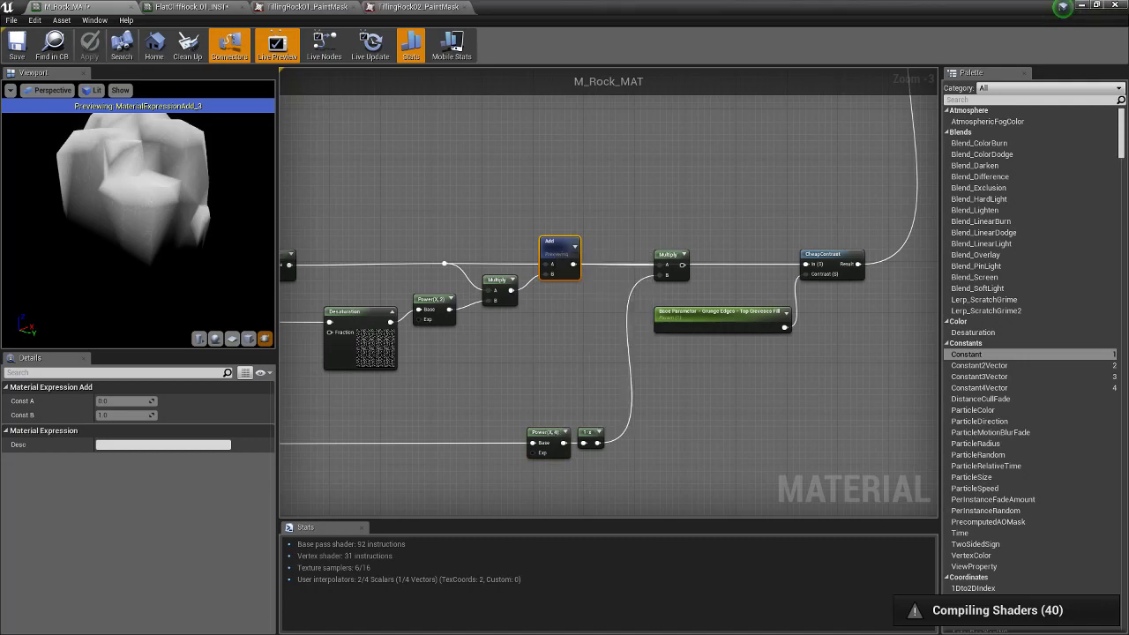
{"action": "left_click", "coordinate": [592, 333]}
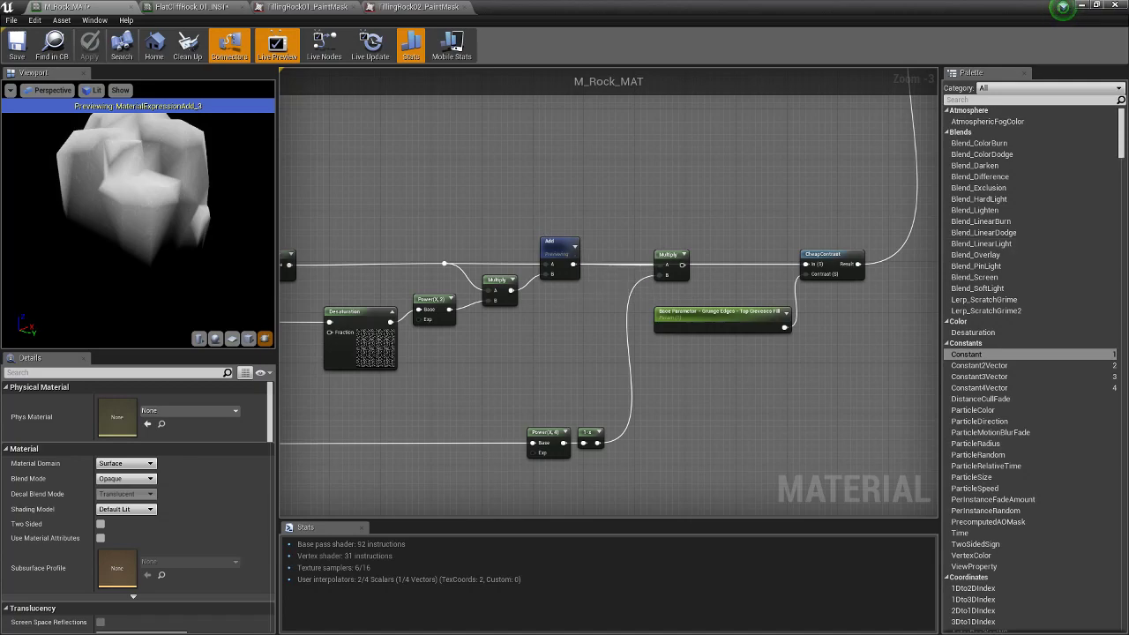
{"action": "left_click_drag", "start_coordinate": [139, 220], "coordinate": [134, 171]}
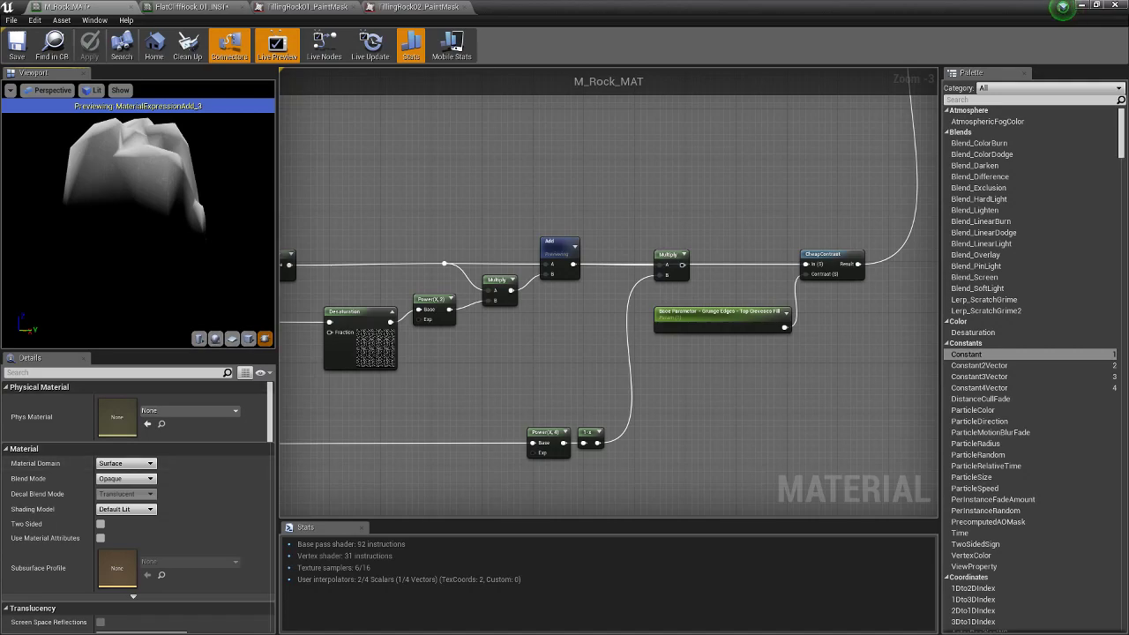
{"action": "left_click_drag", "start_coordinate": [159, 229], "coordinate": [115, 224]}
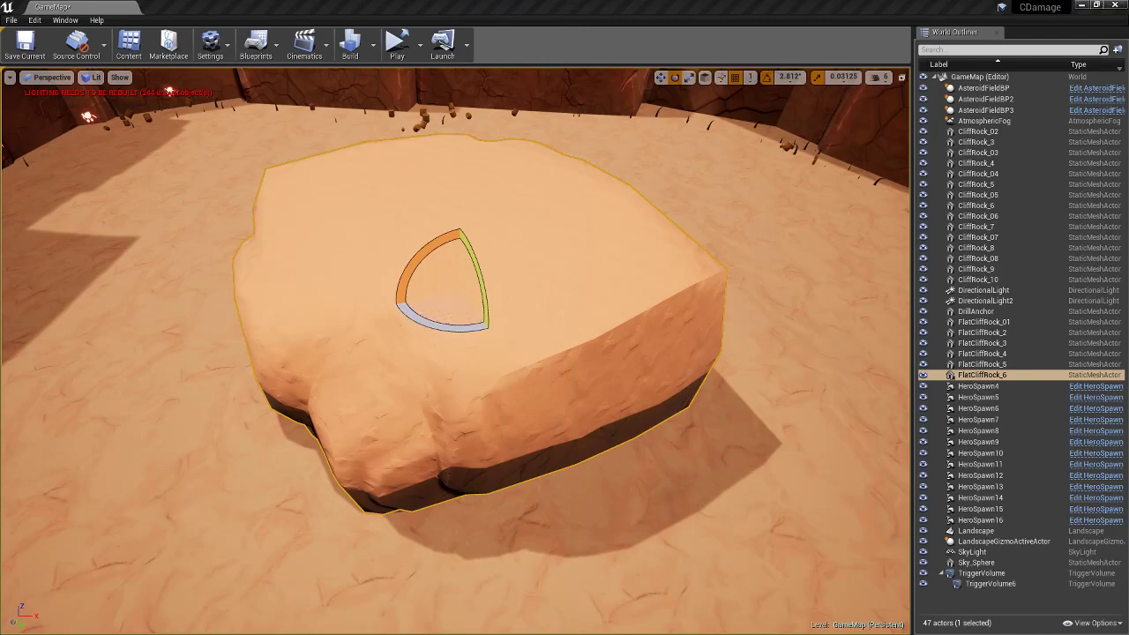
Inspect the top fill on FlatCliffRock_6 and the neighbouring rocks in the GameMap level
{"action": "right_click_drag", "start_coordinate": [450, 291], "coordinate": [269, 234]}
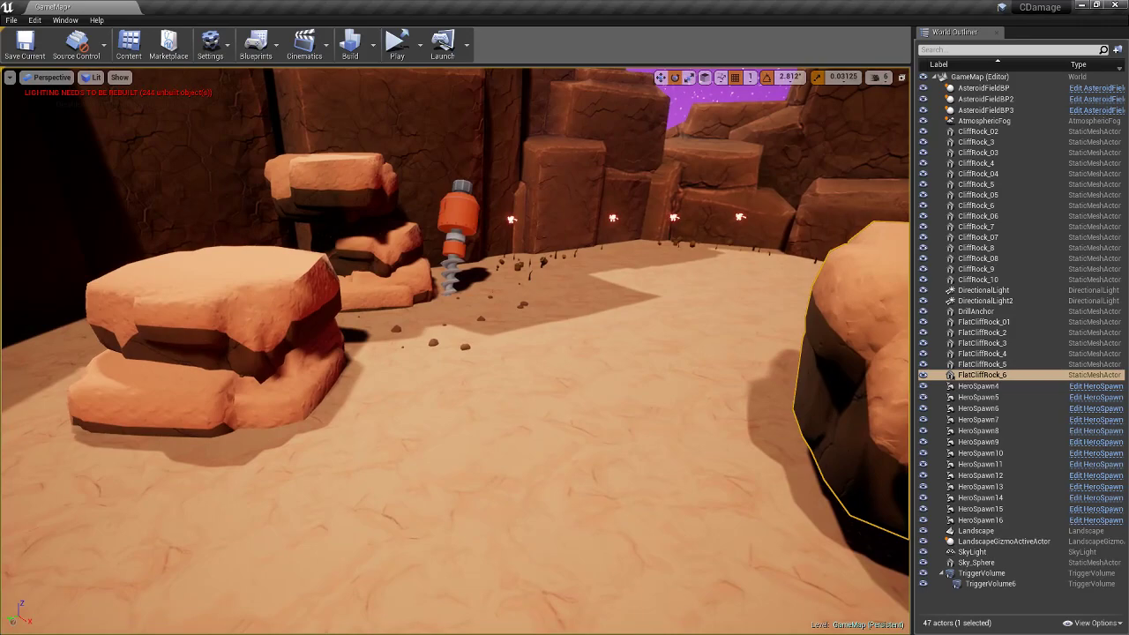
{"action": "key", "text": "f"}
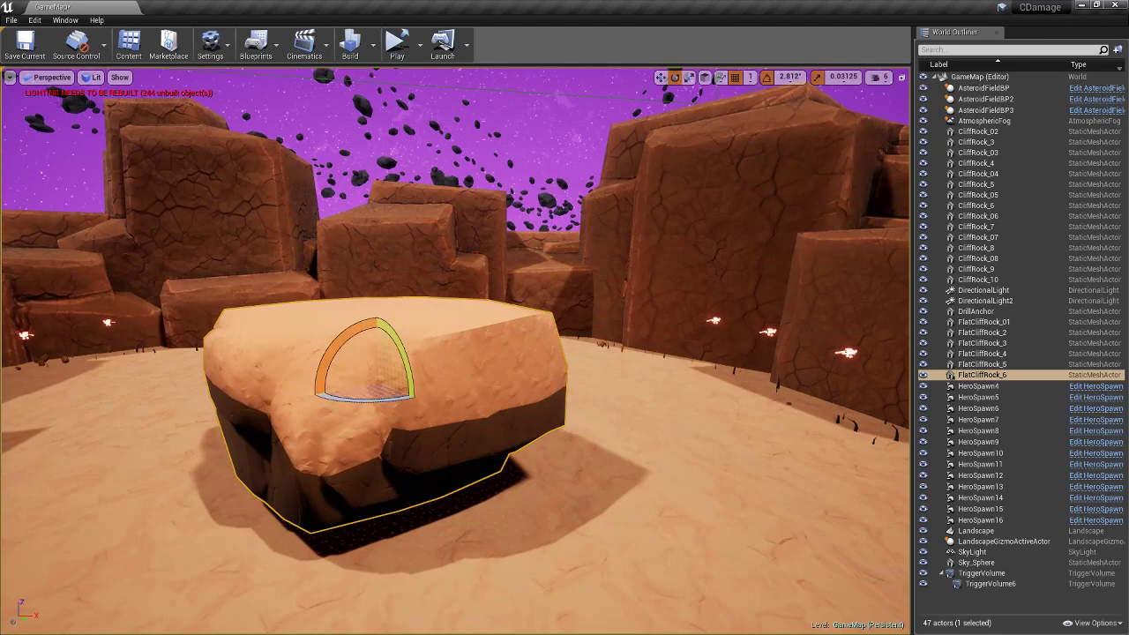
{"action": "left_click_drag", "start_coordinate": [0, 291], "coordinate": [844, 4]}
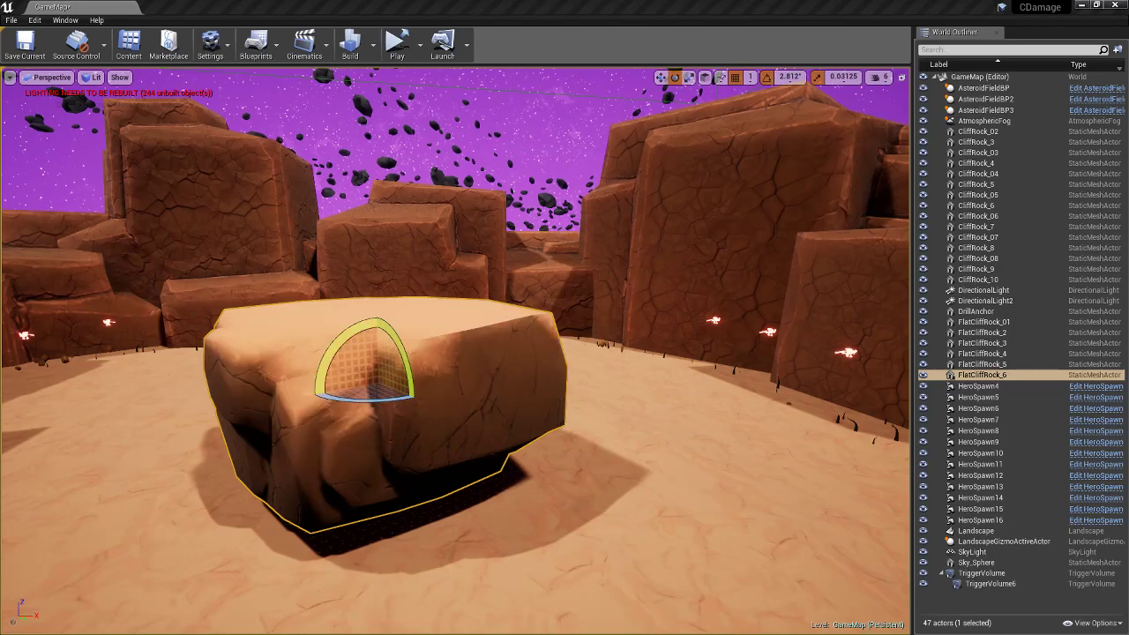
Rotate FlatCliffRock_6 about several axes so its flat side tilts toward the camera
{"action": "left_click_drag", "start_coordinate": [335, 346], "coordinate": [278, 483]}
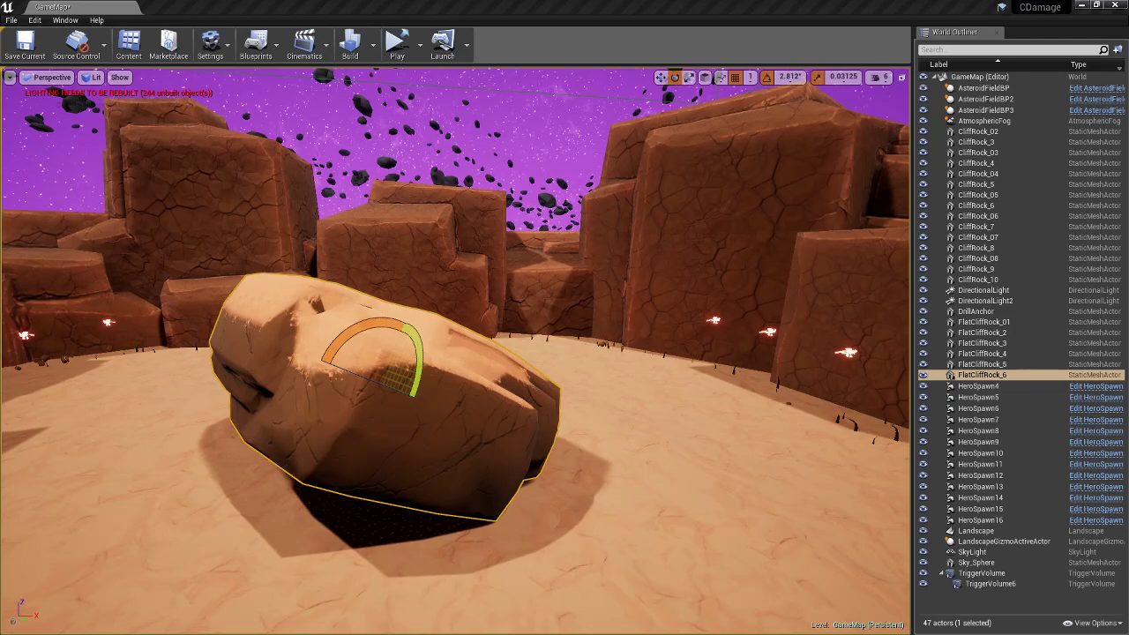
{"action": "left_click_drag", "start_coordinate": [413, 379], "coordinate": [285, 465]}
{"action": "left_click_drag", "start_coordinate": [405, 321], "coordinate": [402, 450]}
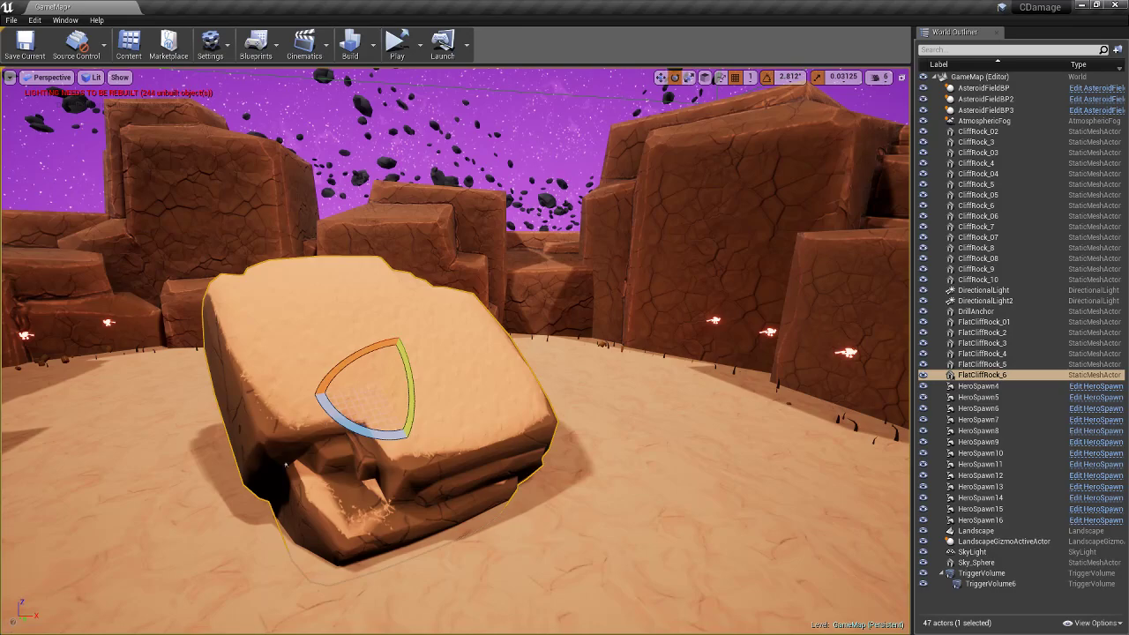
Fly the level camera around the tilted FlatCliffRock_6 and examine where the fill covers its faces and crevices
{"action": "key", "text": "s"}
{"action": "right_click_drag", "start_coordinate": [402, 449], "coordinate": [332, 462]}
{"action": "key", "text": "w"}
{"action": "key", "text": "s"}
{"action": "key", "text": "d"}
{"action": "key", "text": "s"}
{"action": "key", "text": "s"}
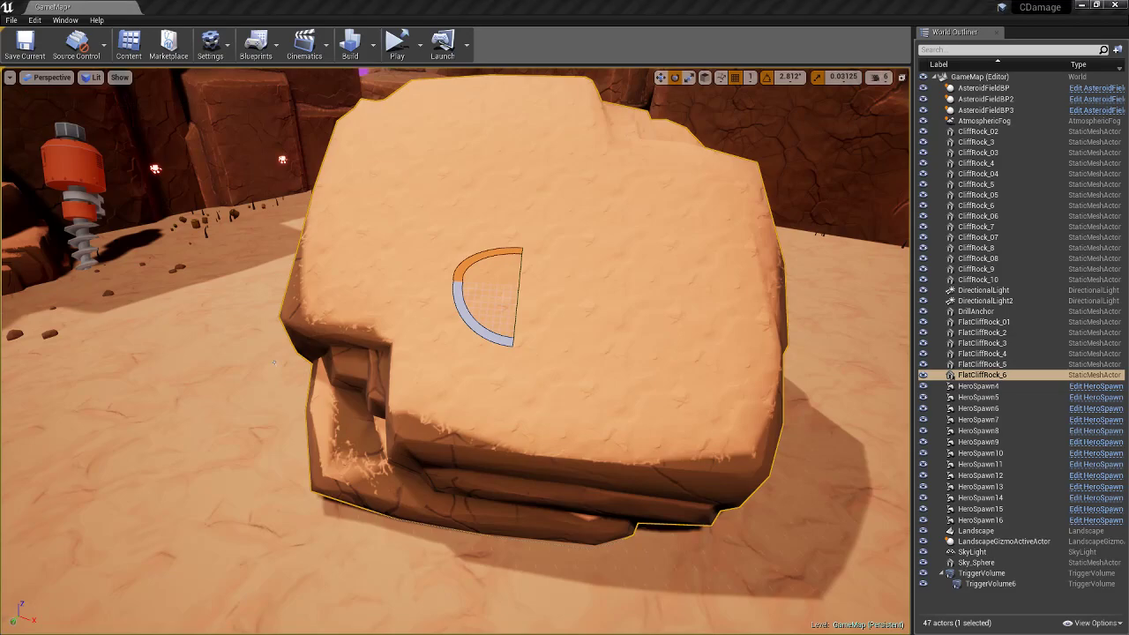
Return to the M_Rock_MAT graph and reconnect the Multiply output to CheapContrast's In input
{"action": "left_click_drag", "start_coordinate": [758, 7], "coordinate": [609, 1]}
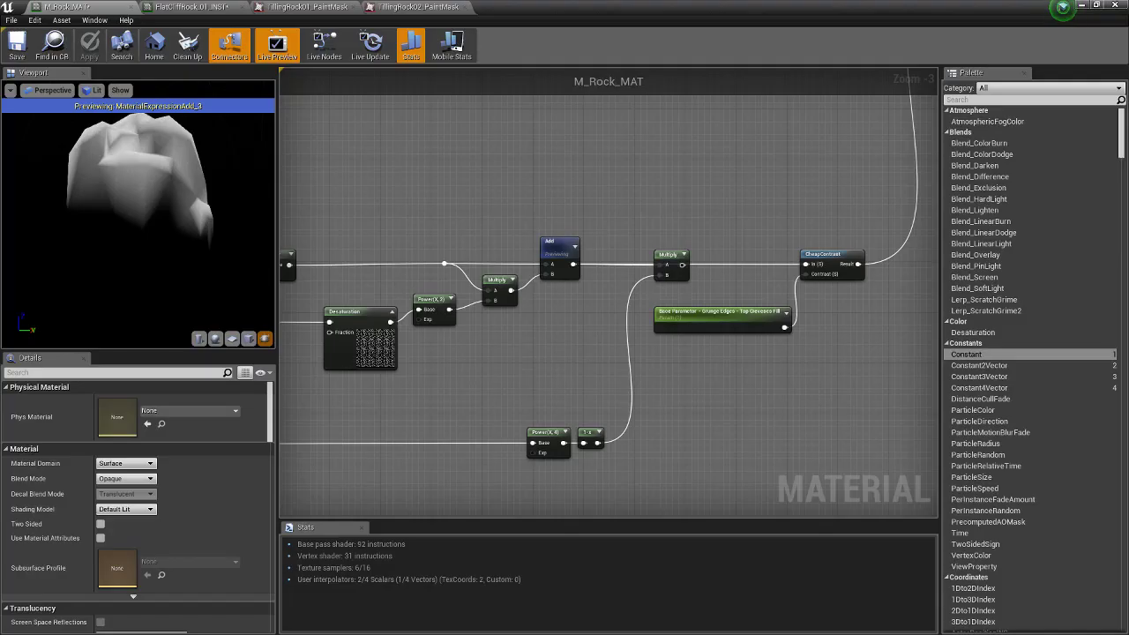
{"action": "right_click_drag", "start_coordinate": [609, 335], "coordinate": [557, 287]}
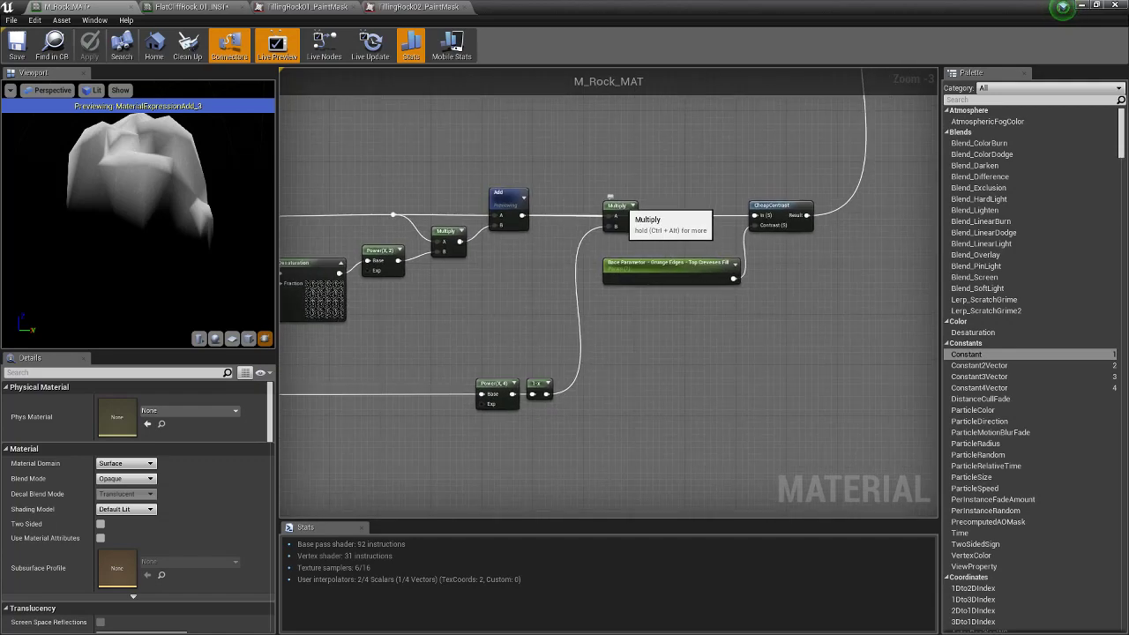
{"action": "left_click", "coordinate": [617, 206]}
{"action": "right_click", "coordinate": [620, 207]}
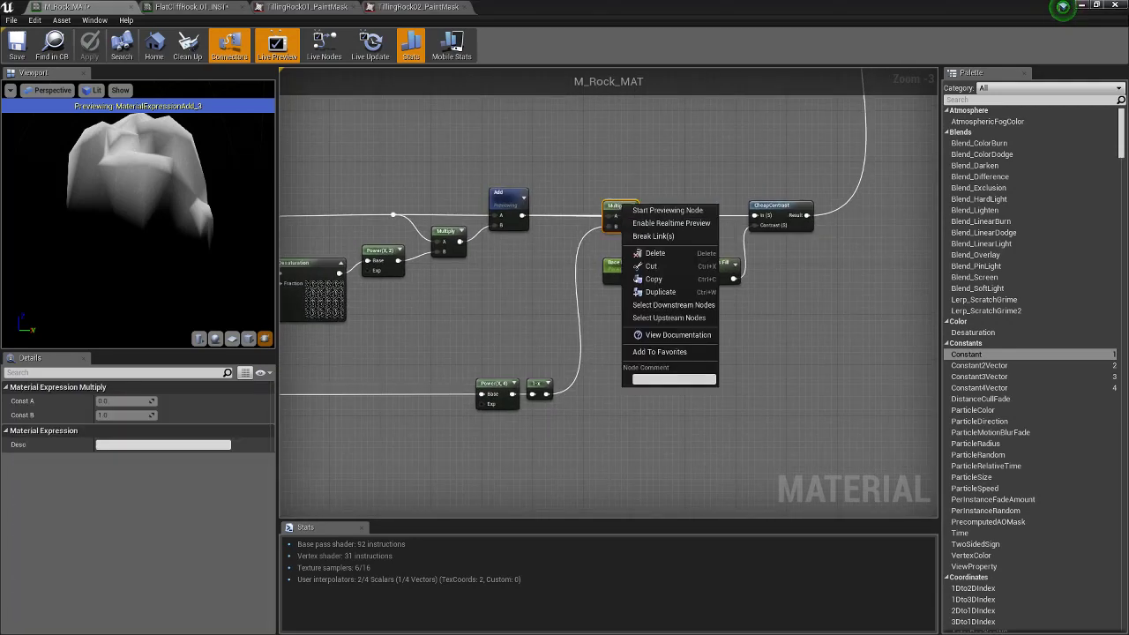
{"action": "right_click_drag", "start_coordinate": [582, 291], "coordinate": [494, 435]}
{"action": "left_click_drag", "start_coordinate": [544, 359], "coordinate": [674, 360]}
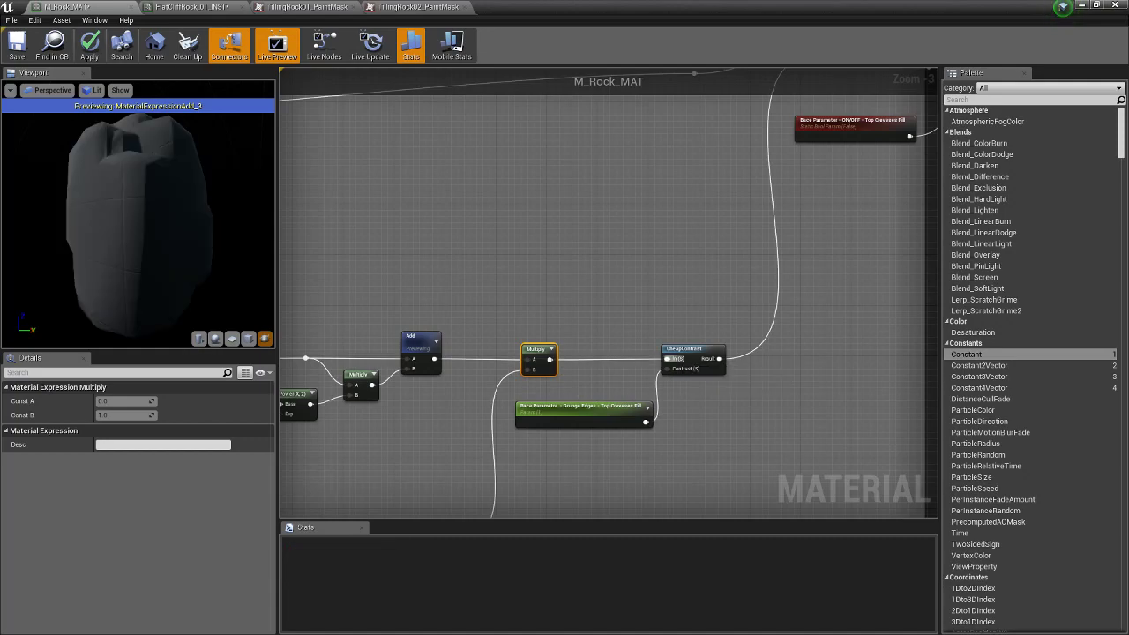
View the Add preview from another side of the rock and examine the Multiply with its Power(X, 4) and 1-x branch
{"action": "left_click", "coordinate": [617, 296]}
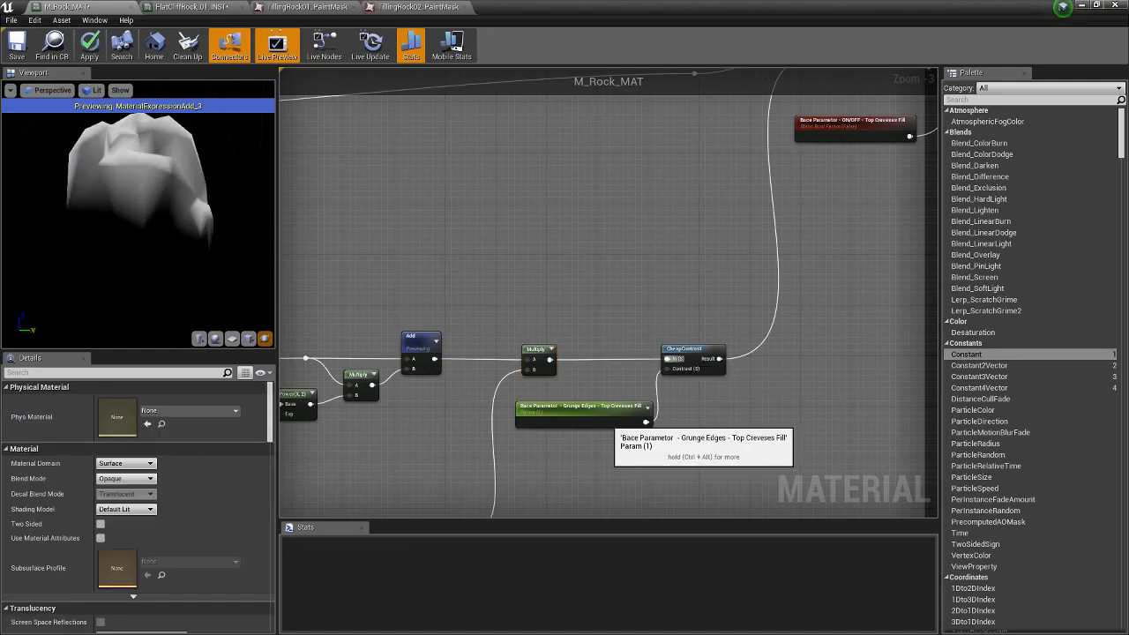
{"action": "left_click_drag", "start_coordinate": [141, 194], "coordinate": [88, 252]}
{"action": "right_click_drag", "start_coordinate": [595, 355], "coordinate": [712, 187]}
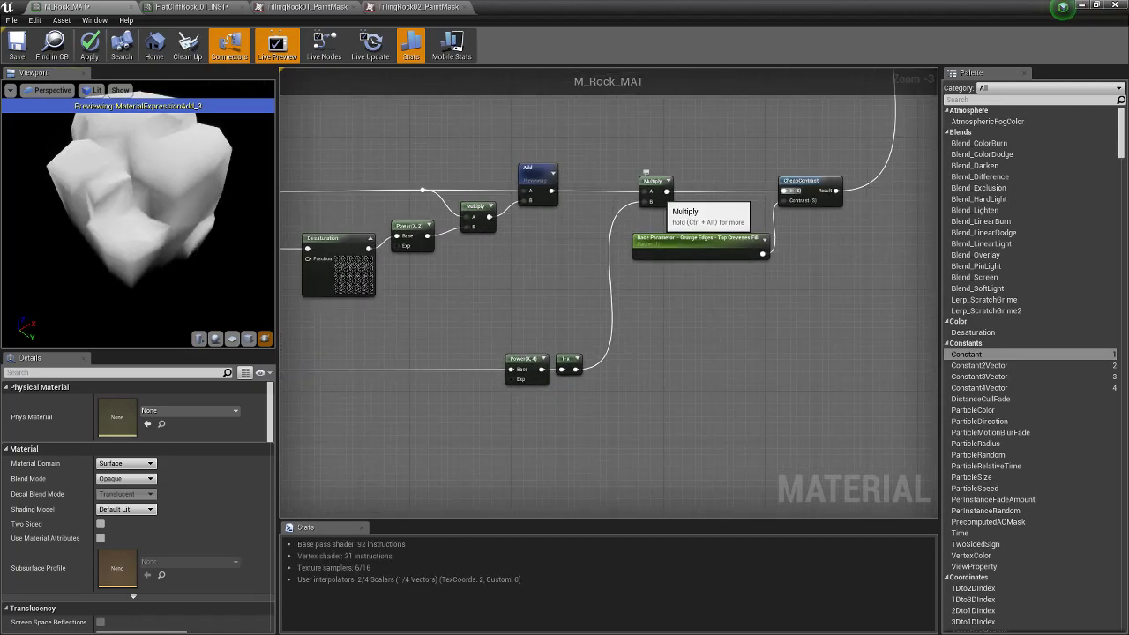
Move CheapContrast and the Grunge Edges - Top Creveses Fill parameter away from the Multiply node to make room between them
{"action": "left_click", "coordinate": [639, 236]}
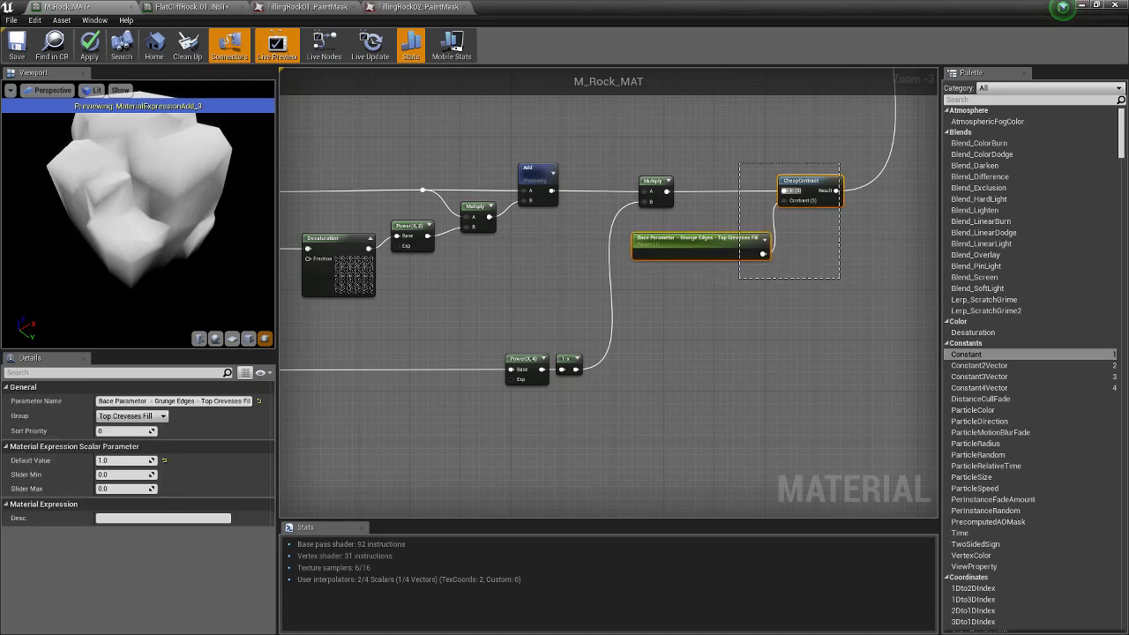
{"action": "left_click", "coordinate": [802, 181], "text": "ctrl"}
{"action": "left_click_drag", "start_coordinate": [732, 244], "coordinate": [821, 243]}
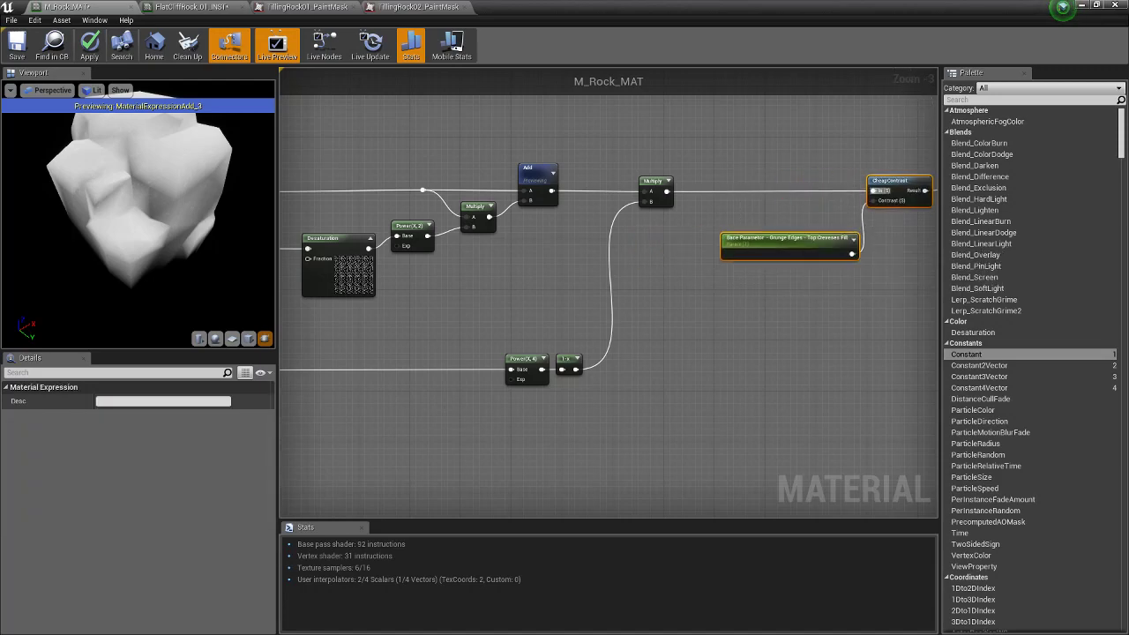
Add a LinearInterpolate node and place it between the Multiply and CheapContrast nodes
{"action": "right_click", "coordinate": [673, 263]}
{"action": "type", "text": "le"}
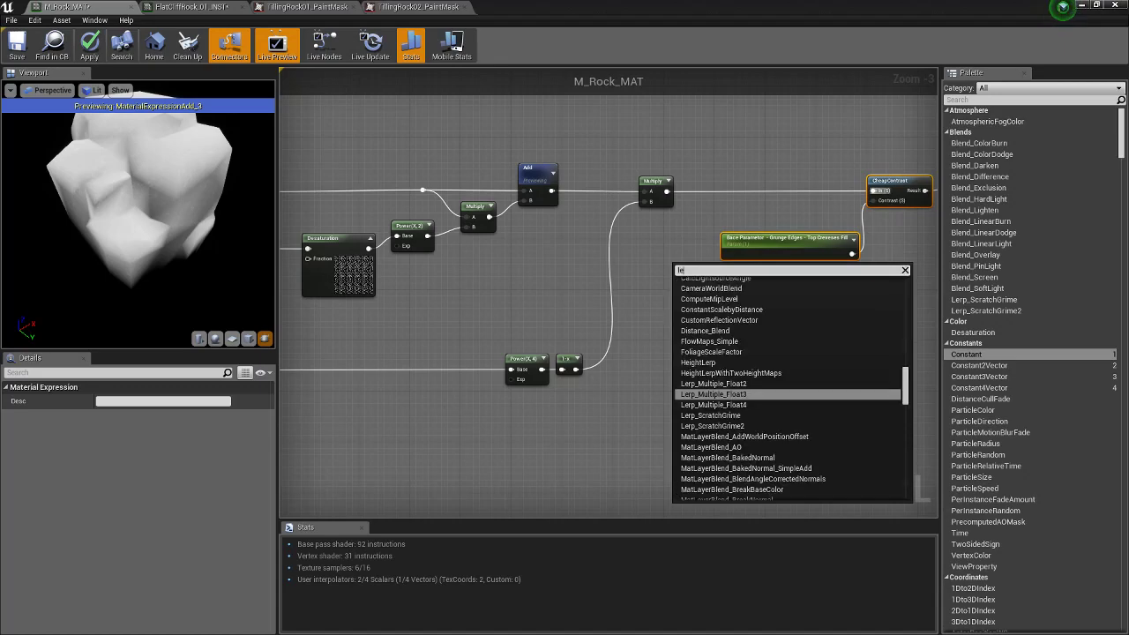
{"action": "type", "text": "rp"}
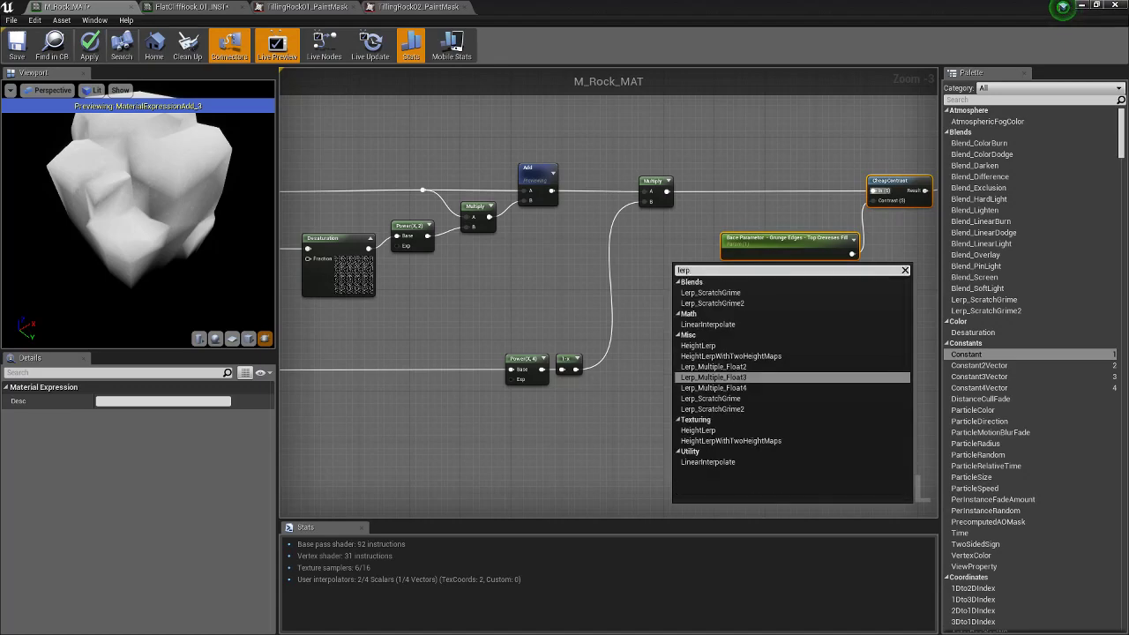
{"action": "left_click", "coordinate": [707, 461]}
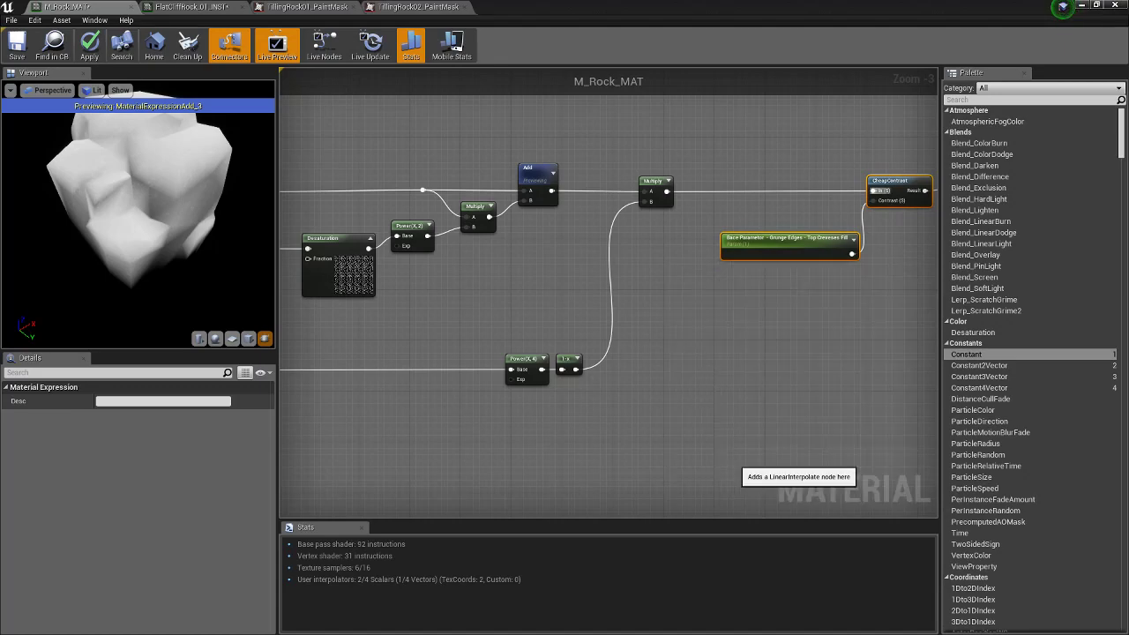
{"action": "left_click_drag", "start_coordinate": [696, 281], "coordinate": [754, 175]}
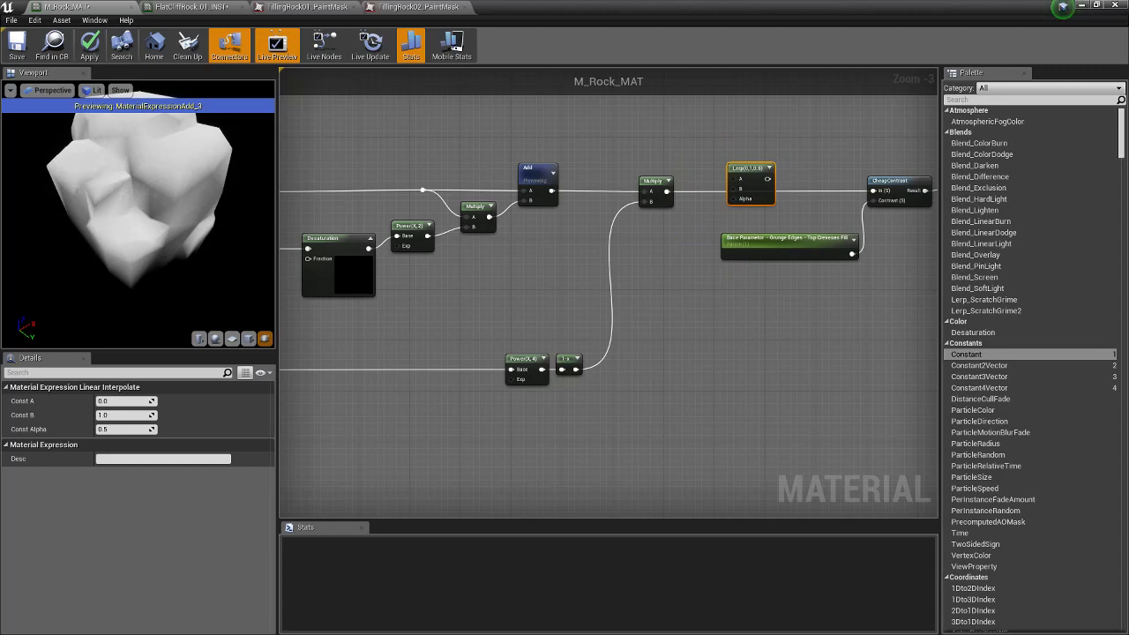
Wire Add into the Lerp's A, Multiply into its B, and the Lerp output into CheapContrast's In input
{"action": "left_click_drag", "start_coordinate": [552, 191], "coordinate": [752, 204]}
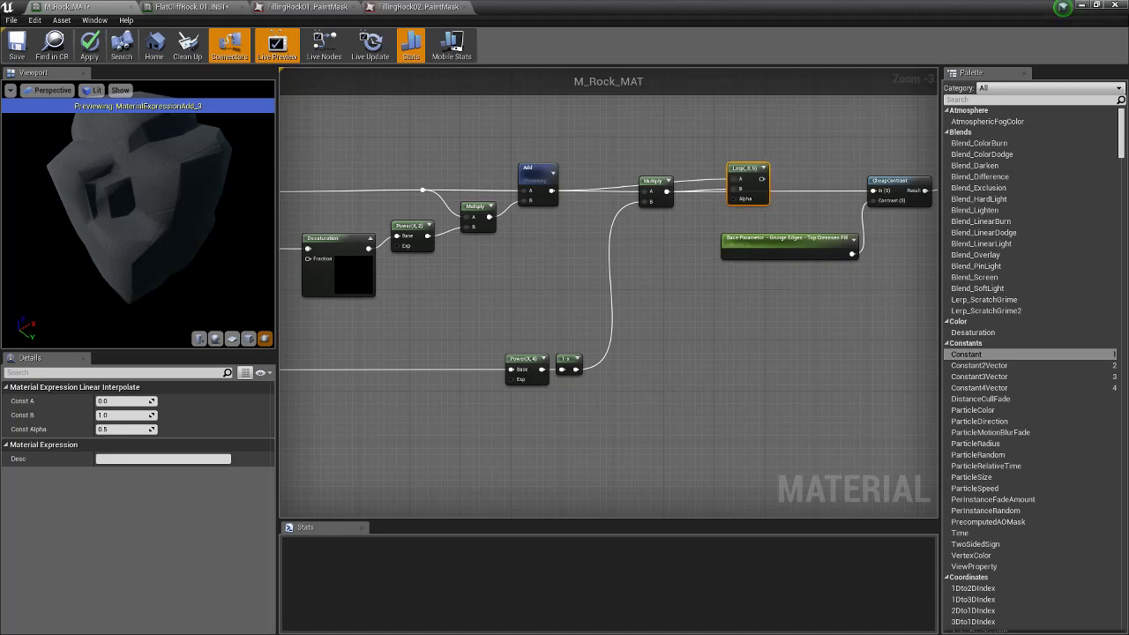
{"action": "left_click_drag", "start_coordinate": [657, 188], "coordinate": [650, 216]}
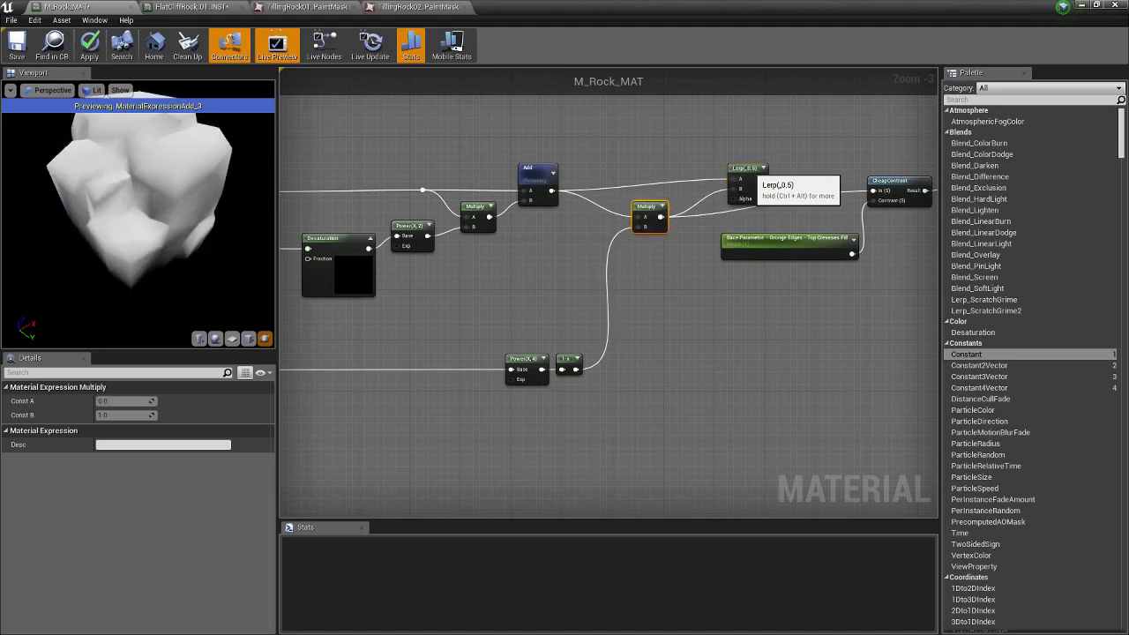
{"action": "left_click_drag", "start_coordinate": [751, 172], "coordinate": [874, 192]}
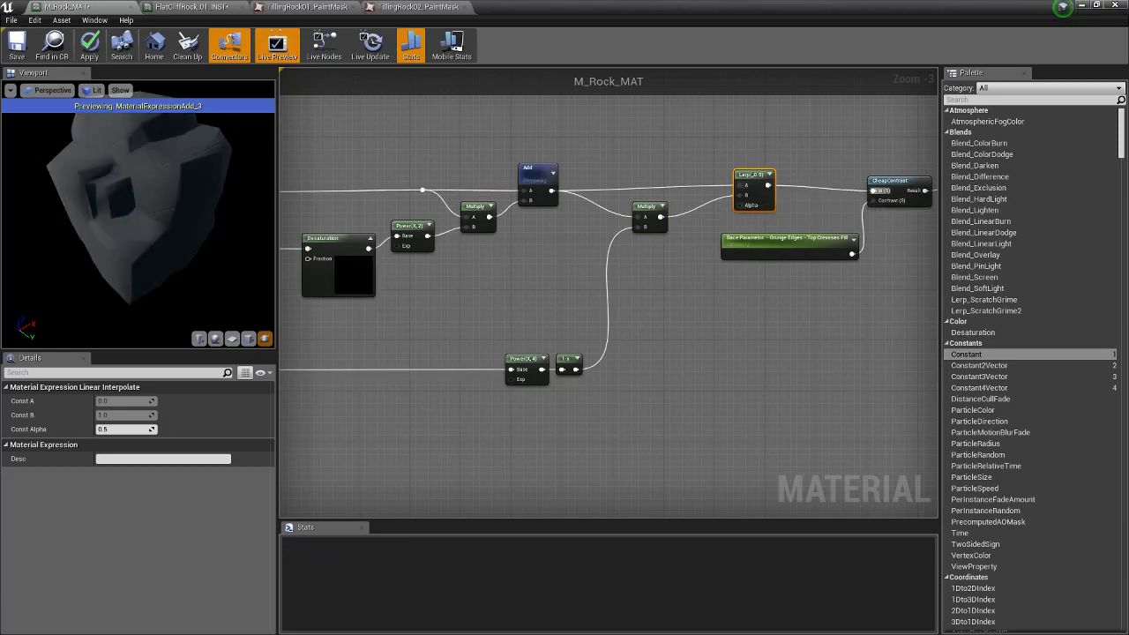
Add a Constant wired to the Lerp's Alpha, convert it to a parameter, and set its default value to 0.5
{"action": "left_click_drag", "start_coordinate": [963, 354], "coordinate": [746, 205]}
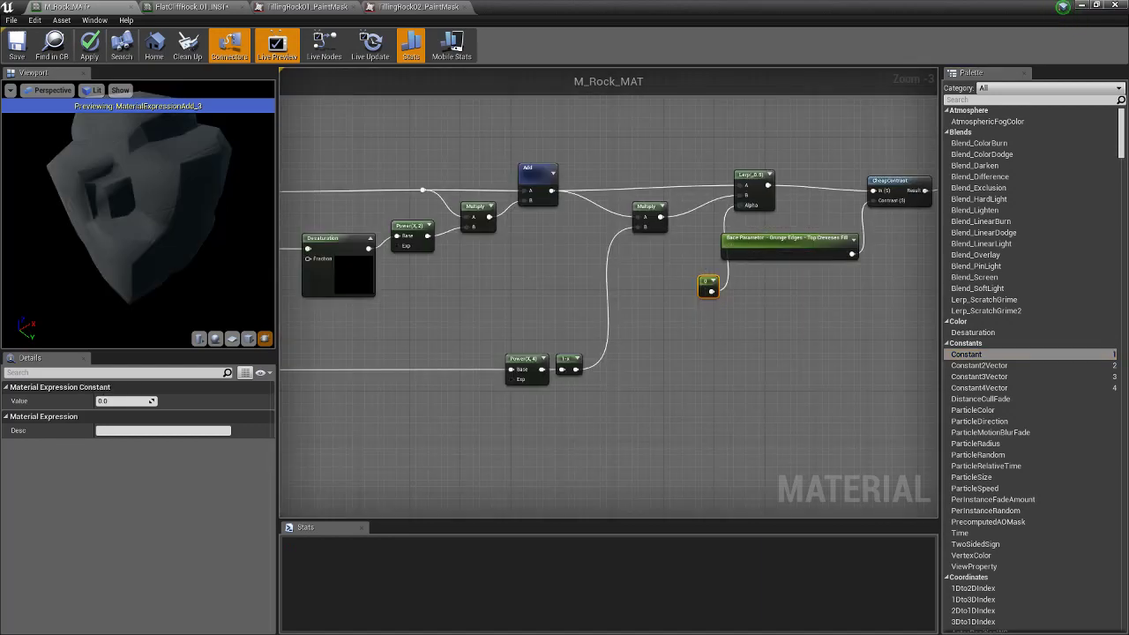
{"action": "left_click_drag", "start_coordinate": [707, 287], "coordinate": [660, 266]}
{"action": "right_click", "coordinate": [661, 266]}
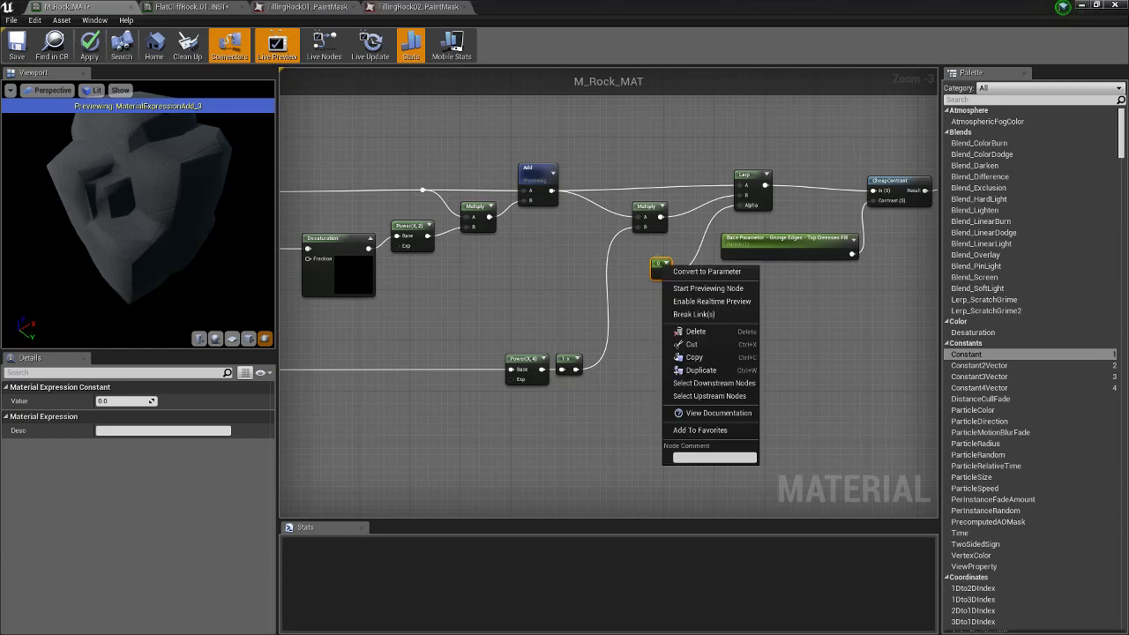
{"action": "left_click", "coordinate": [706, 271]}
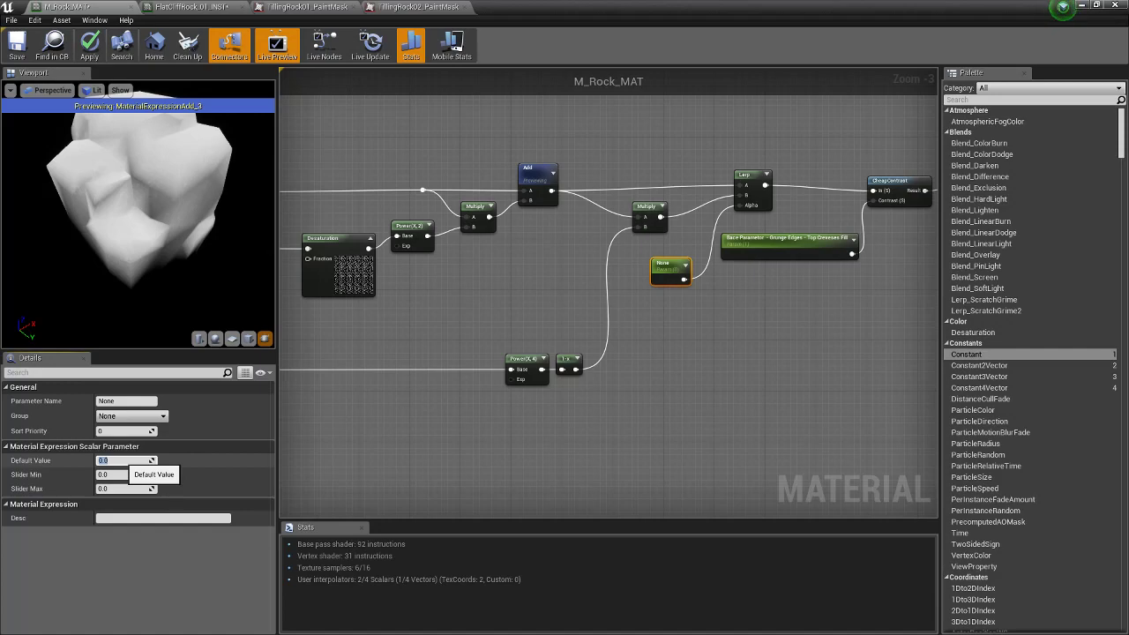
{"action": "type", "text": "0.5"}
{"action": "key", "text": "Return"}
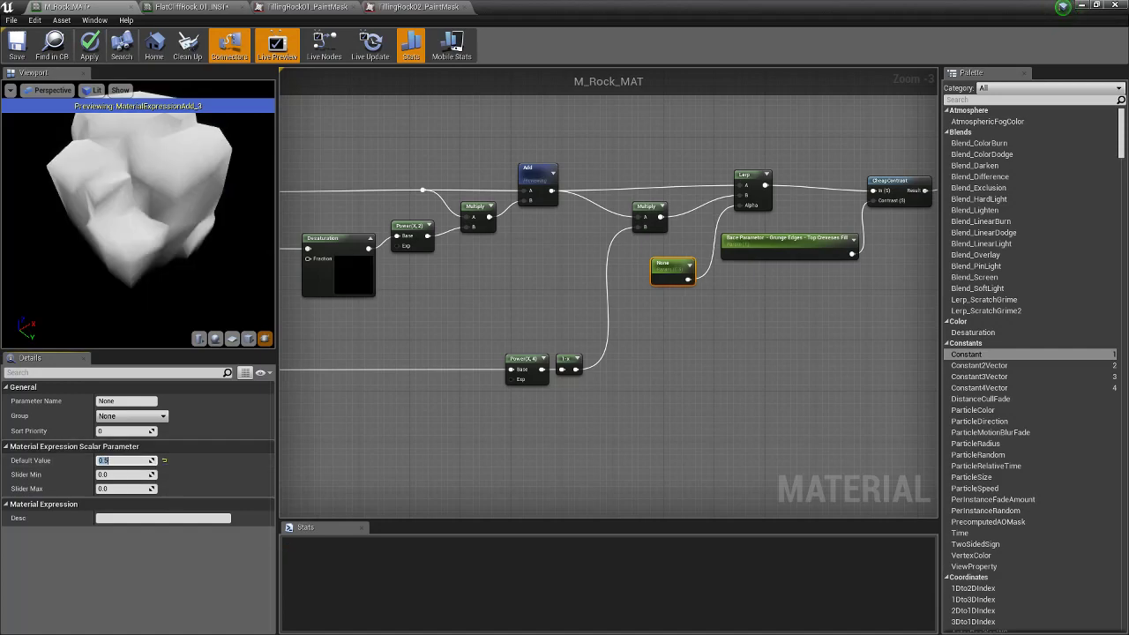
Apply the M_Rock_MAT changes and return to the GameMap level
{"action": "left_click", "coordinate": [547, 300]}
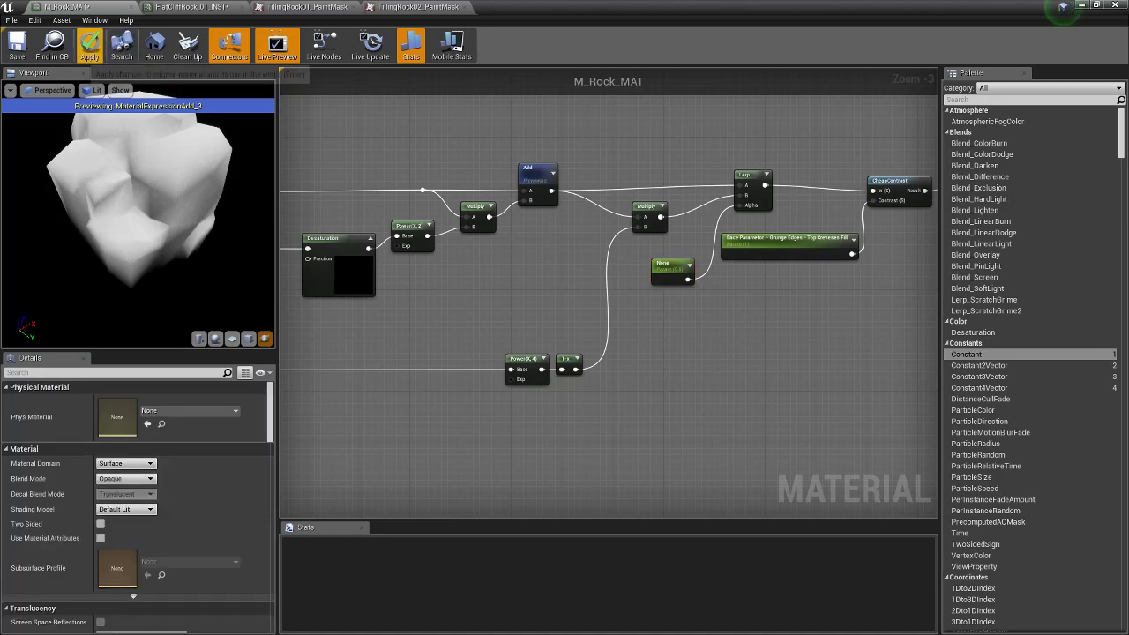
{"action": "left_click", "coordinate": [89, 46]}
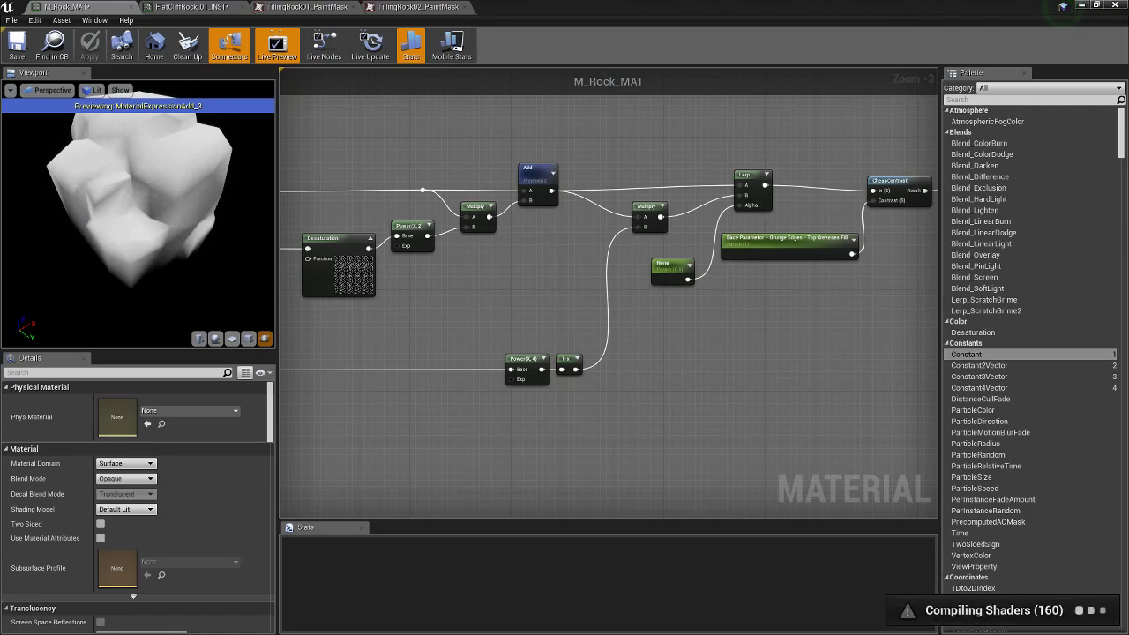
{"action": "left_click", "coordinate": [1081, 5]}
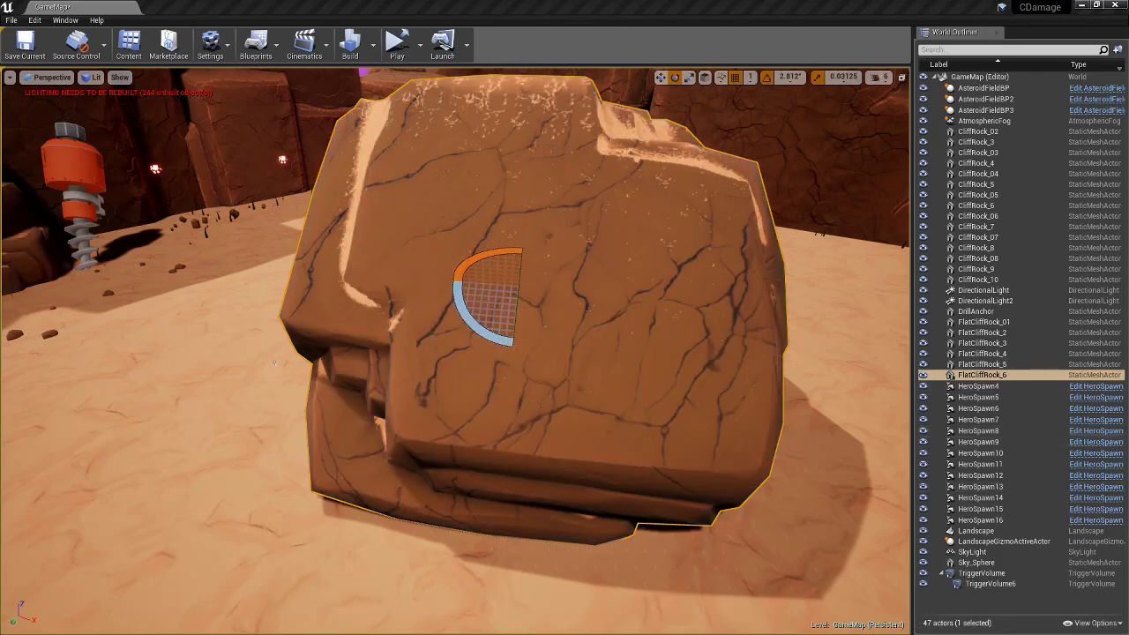
Rotate FlatCliffRock_6 about several axes to compare the top fill on its different faces
{"action": "left_click_drag", "start_coordinate": [515, 275], "coordinate": [588, 303]}
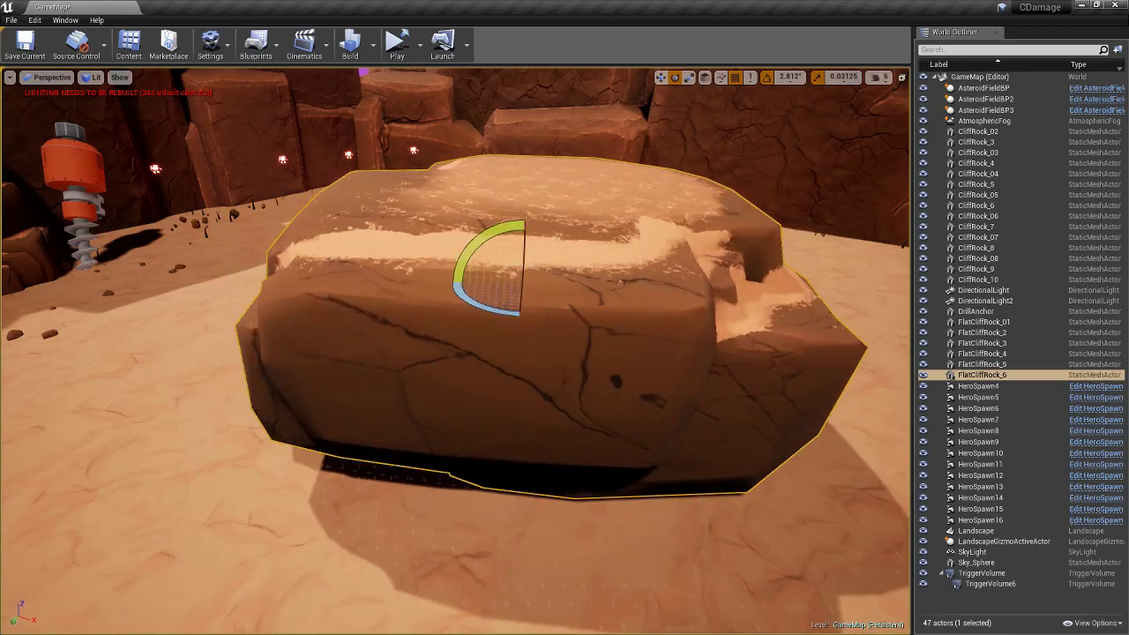
{"action": "mouse_move", "coordinate": [529, 299]}
{"action": "right_mouse_down"}
{"action": "mouse_move", "coordinate": [518, 314]}
{"action": "mouse_move", "coordinate": [536, 280]}
{"action": "mouse_move", "coordinate": [514, 320]}
{"action": "mouse_move", "coordinate": [520, 272]}
{"action": "mouse_move", "coordinate": [497, 273]}
{"action": "mouse_move", "coordinate": [519, 281]}
{"action": "right_mouse_up"}
{"action": "left_click_drag", "start_coordinate": [519, 280], "coordinate": [511, 316]}
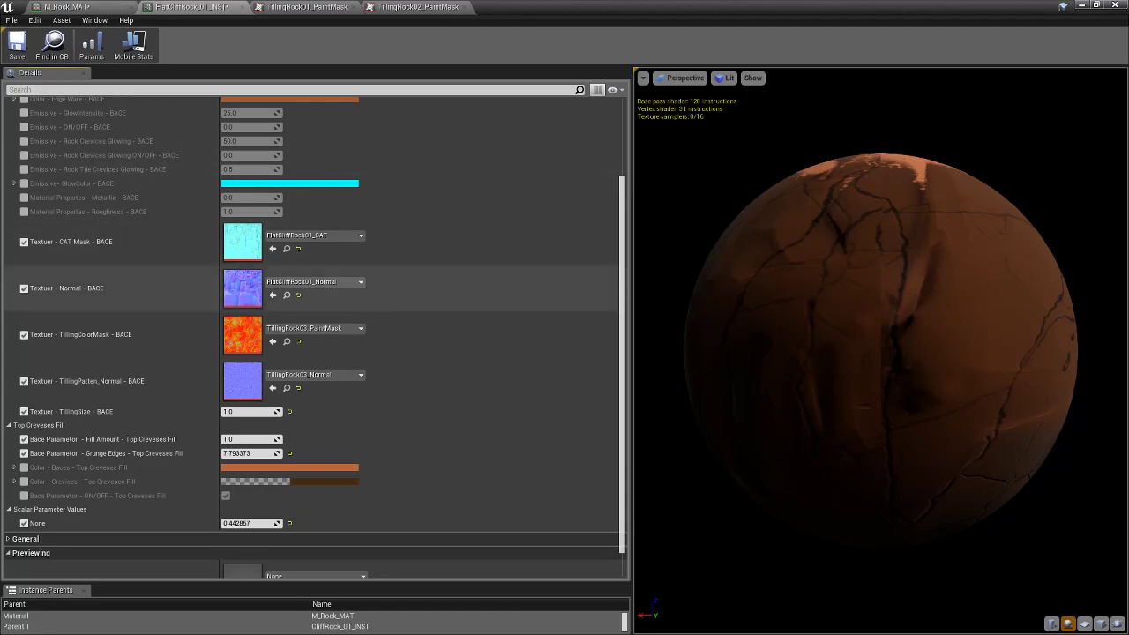
Review the FlatCliffRock_01_INST parameter groups and return to the Lerp and mask nodes in the M_Rock_MAT graph
{"action": "scroll", "coordinate": [309, 282], "scroll_direction": "up", "scroll_amount": 3}
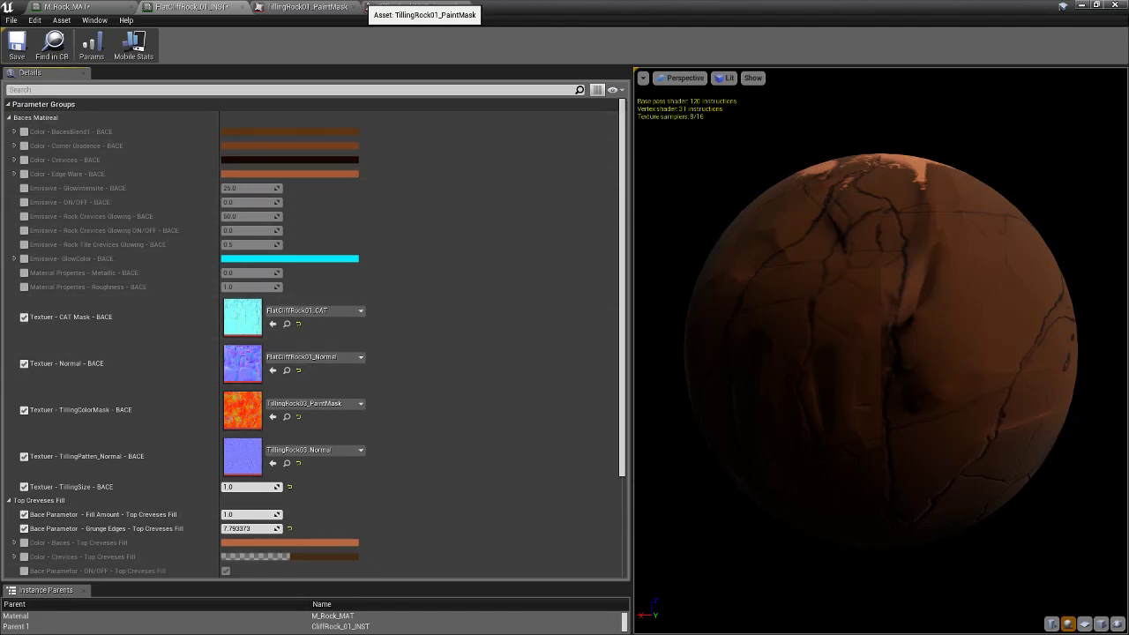
{"action": "left_click", "coordinate": [82, 7]}
{"action": "right_click_drag", "start_coordinate": [529, 300], "coordinate": [704, 275]}
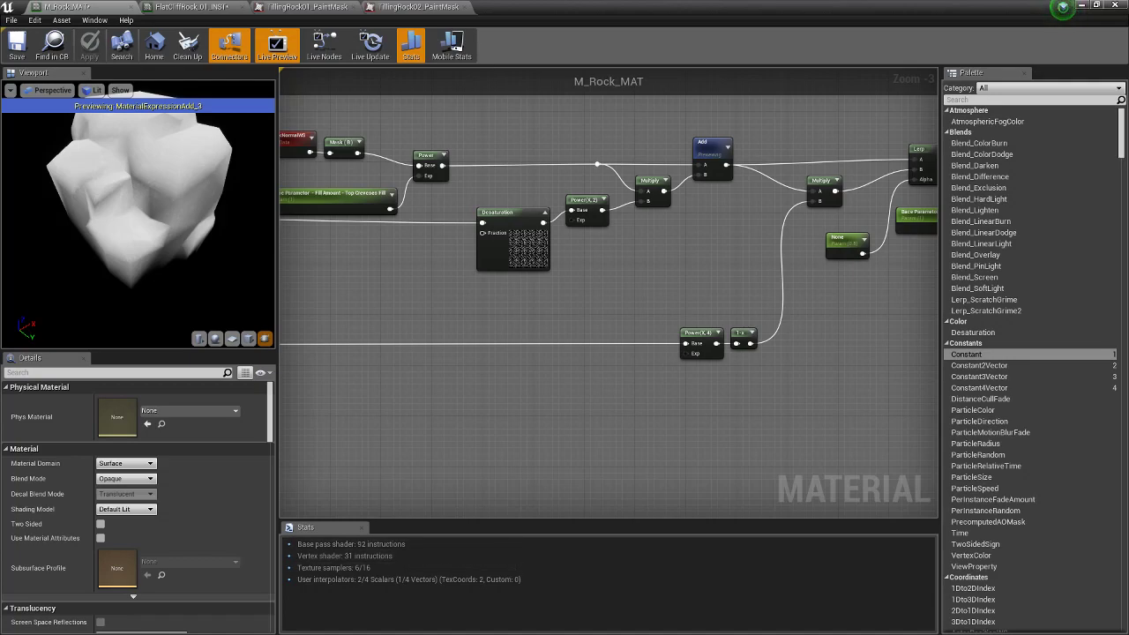
{"action": "right_click_drag", "start_coordinate": [750, 446], "coordinate": [723, 435]}
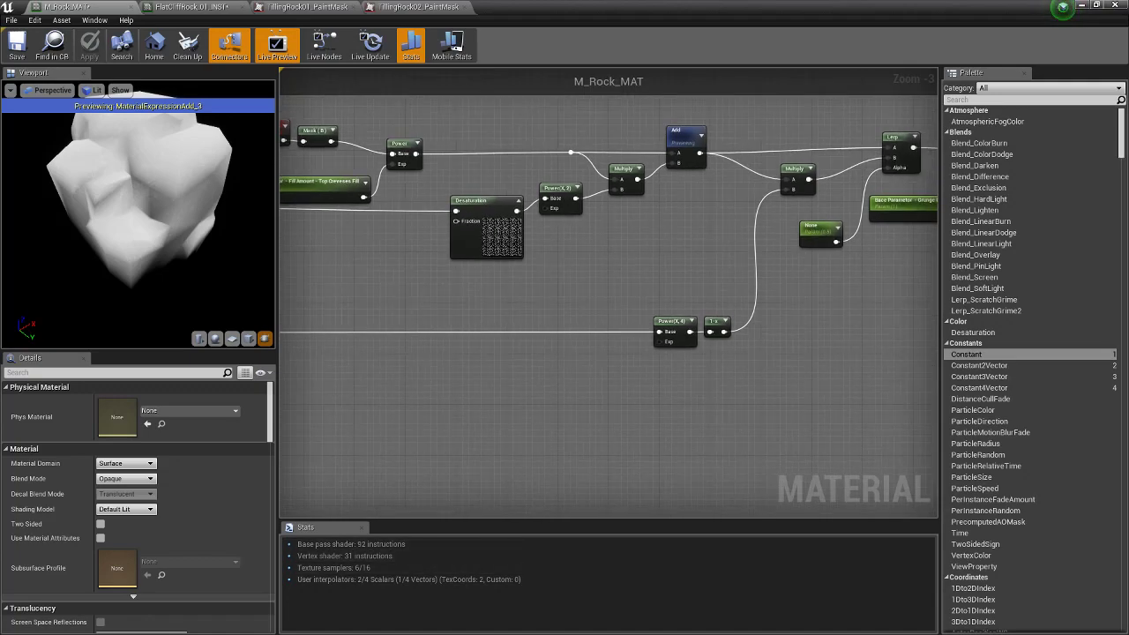